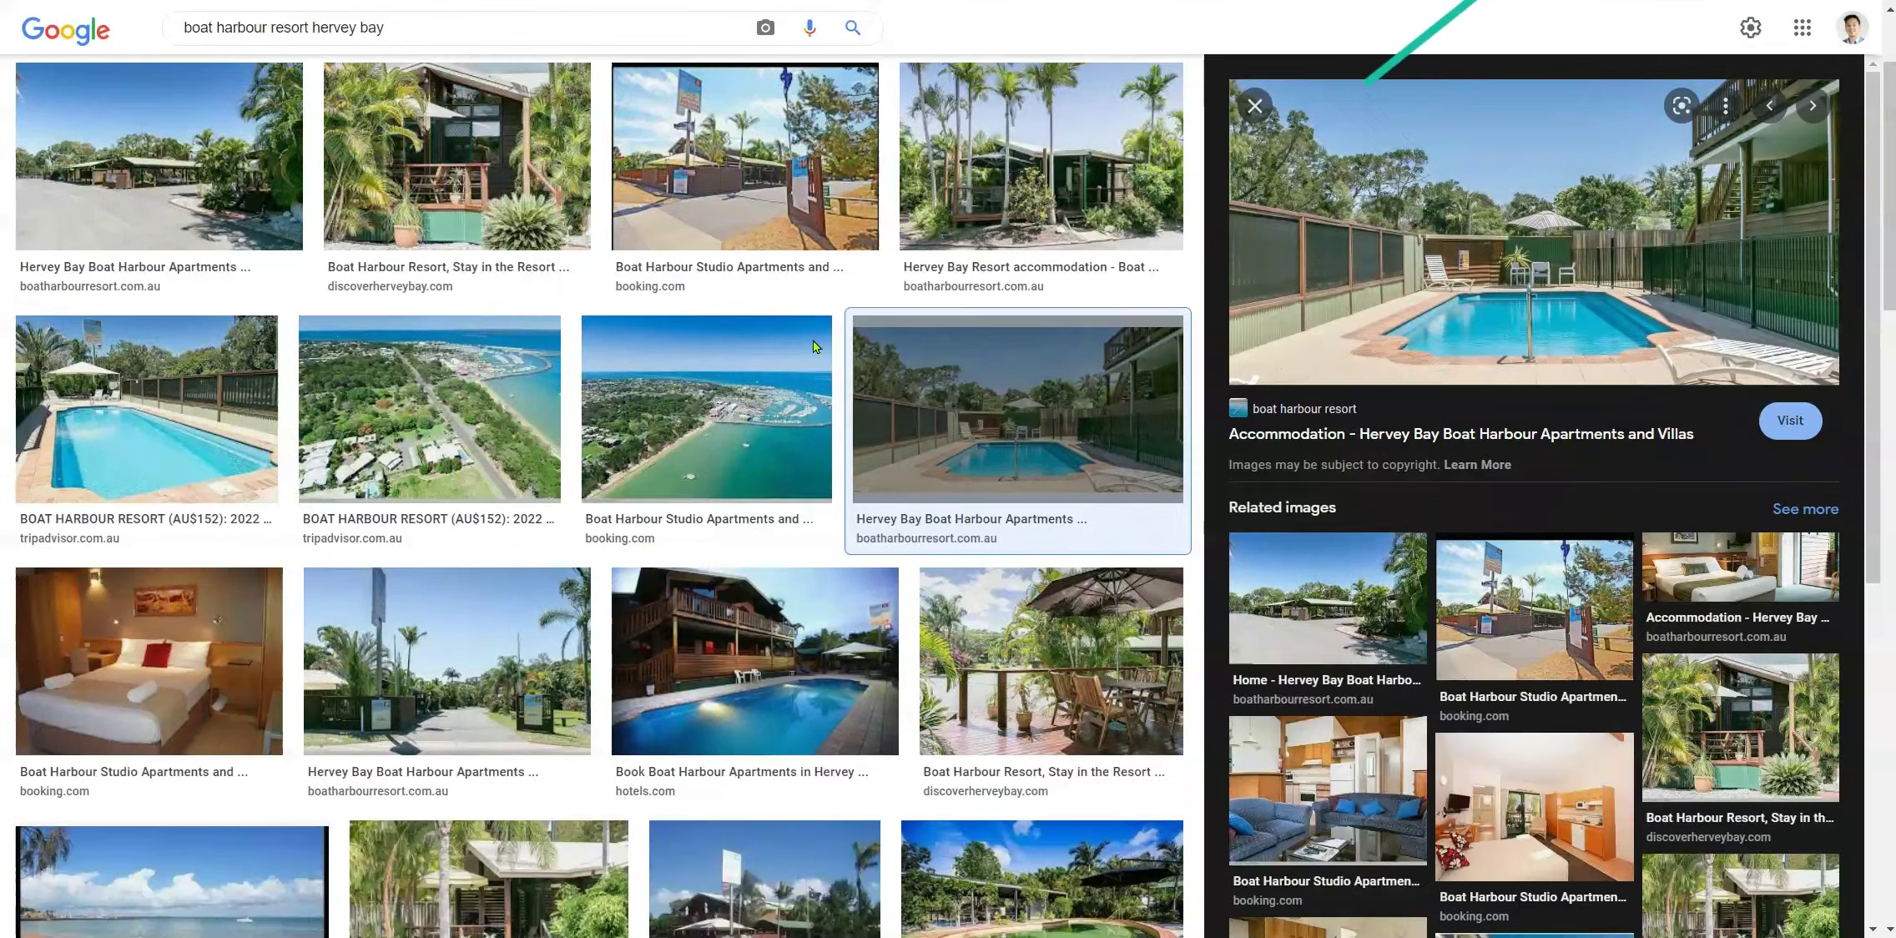
Step: Scroll back to the top of the Google Images results for 'boat harbour resort hervey bay'
scroll(815, 347, "up", 3)
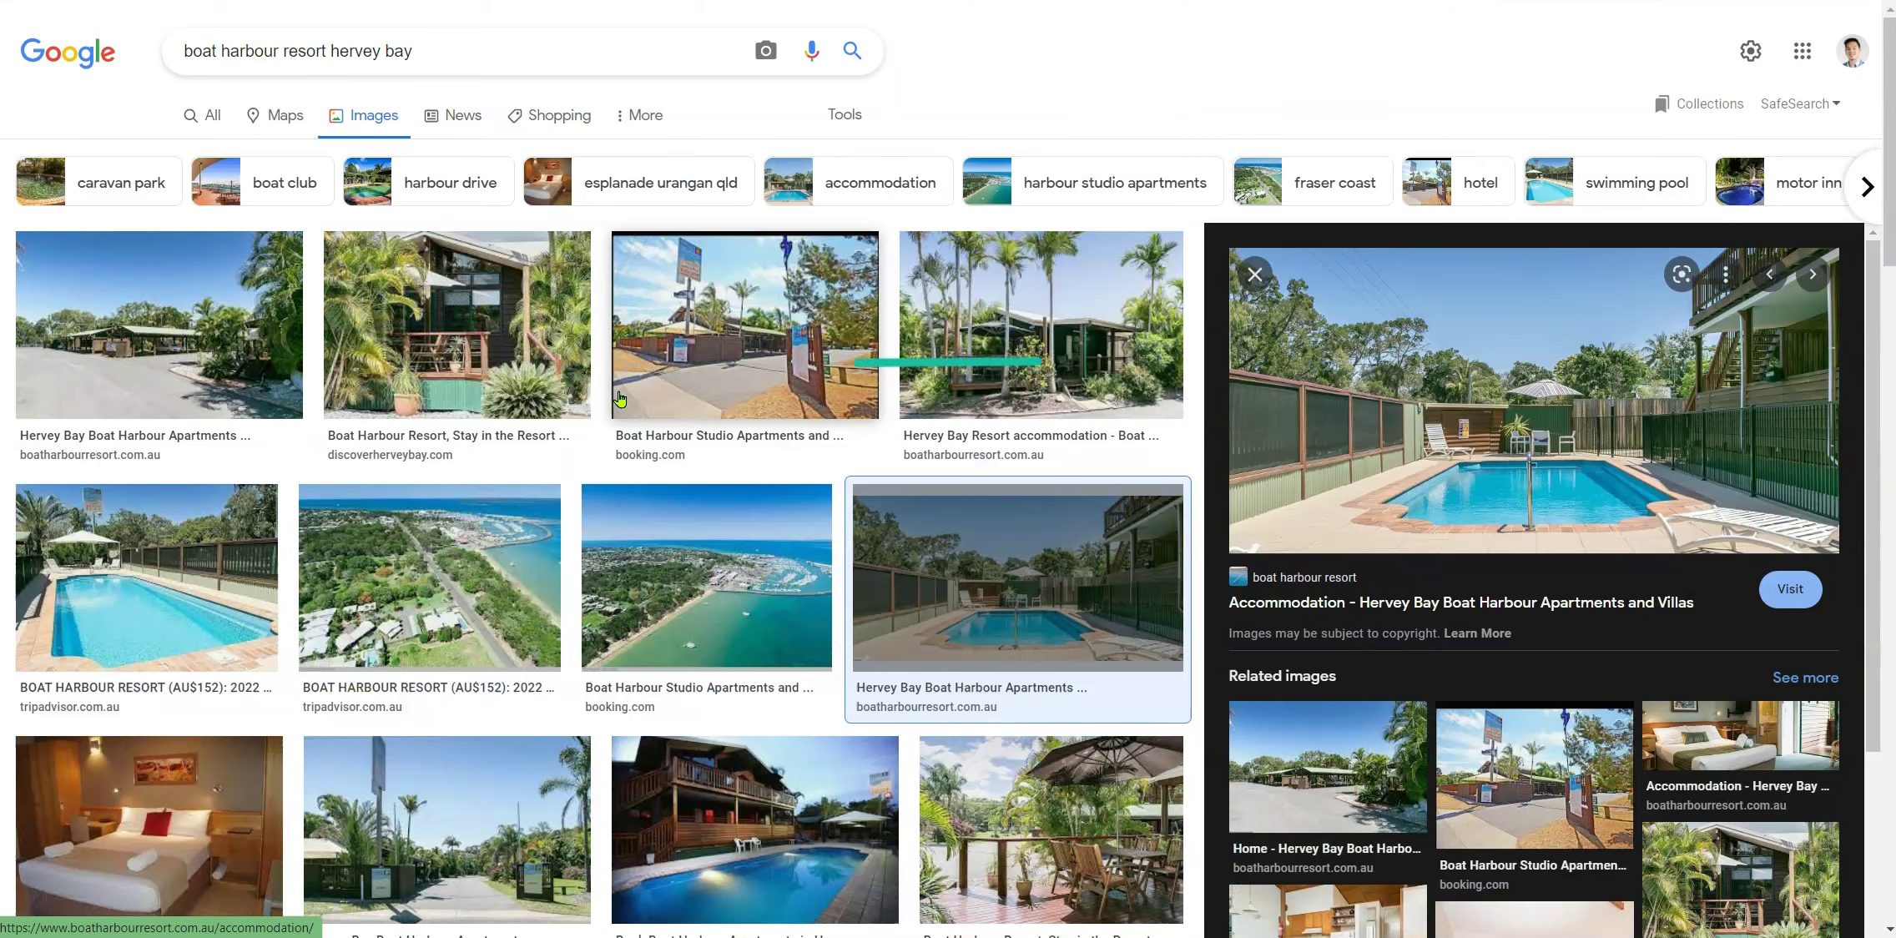
left_click(186, 582)
scroll(185, 582, "down", 2)
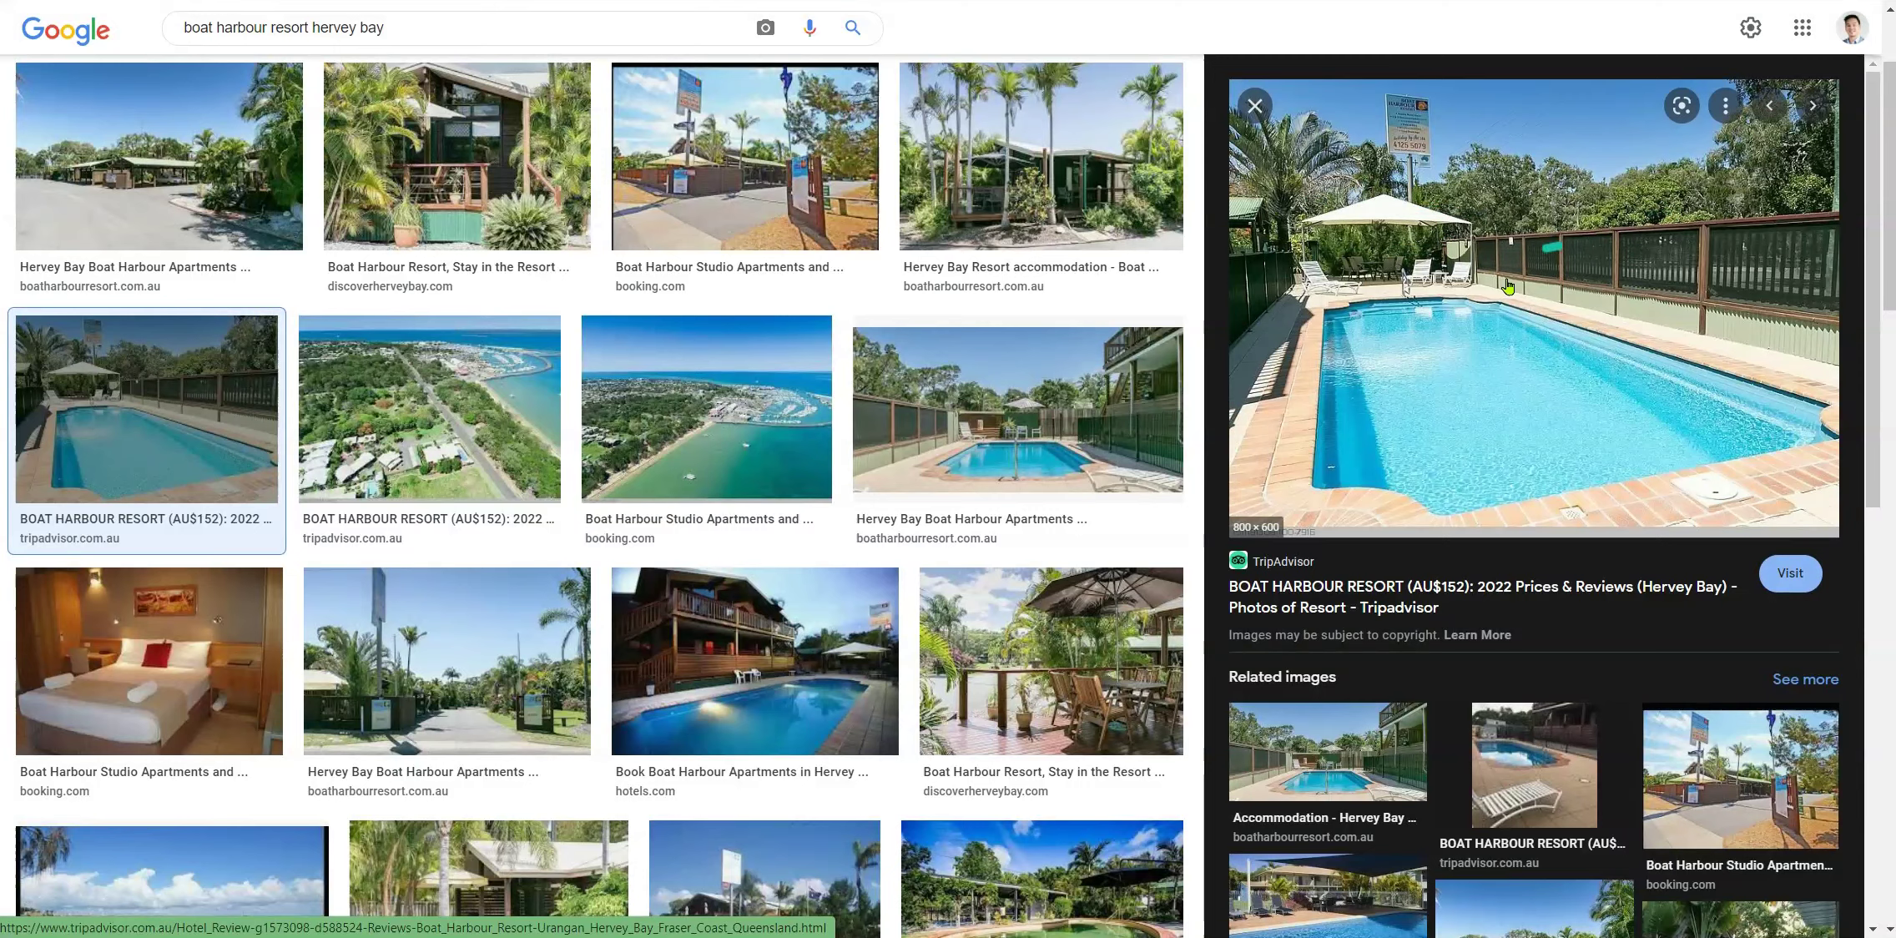
left_click(1071, 444)
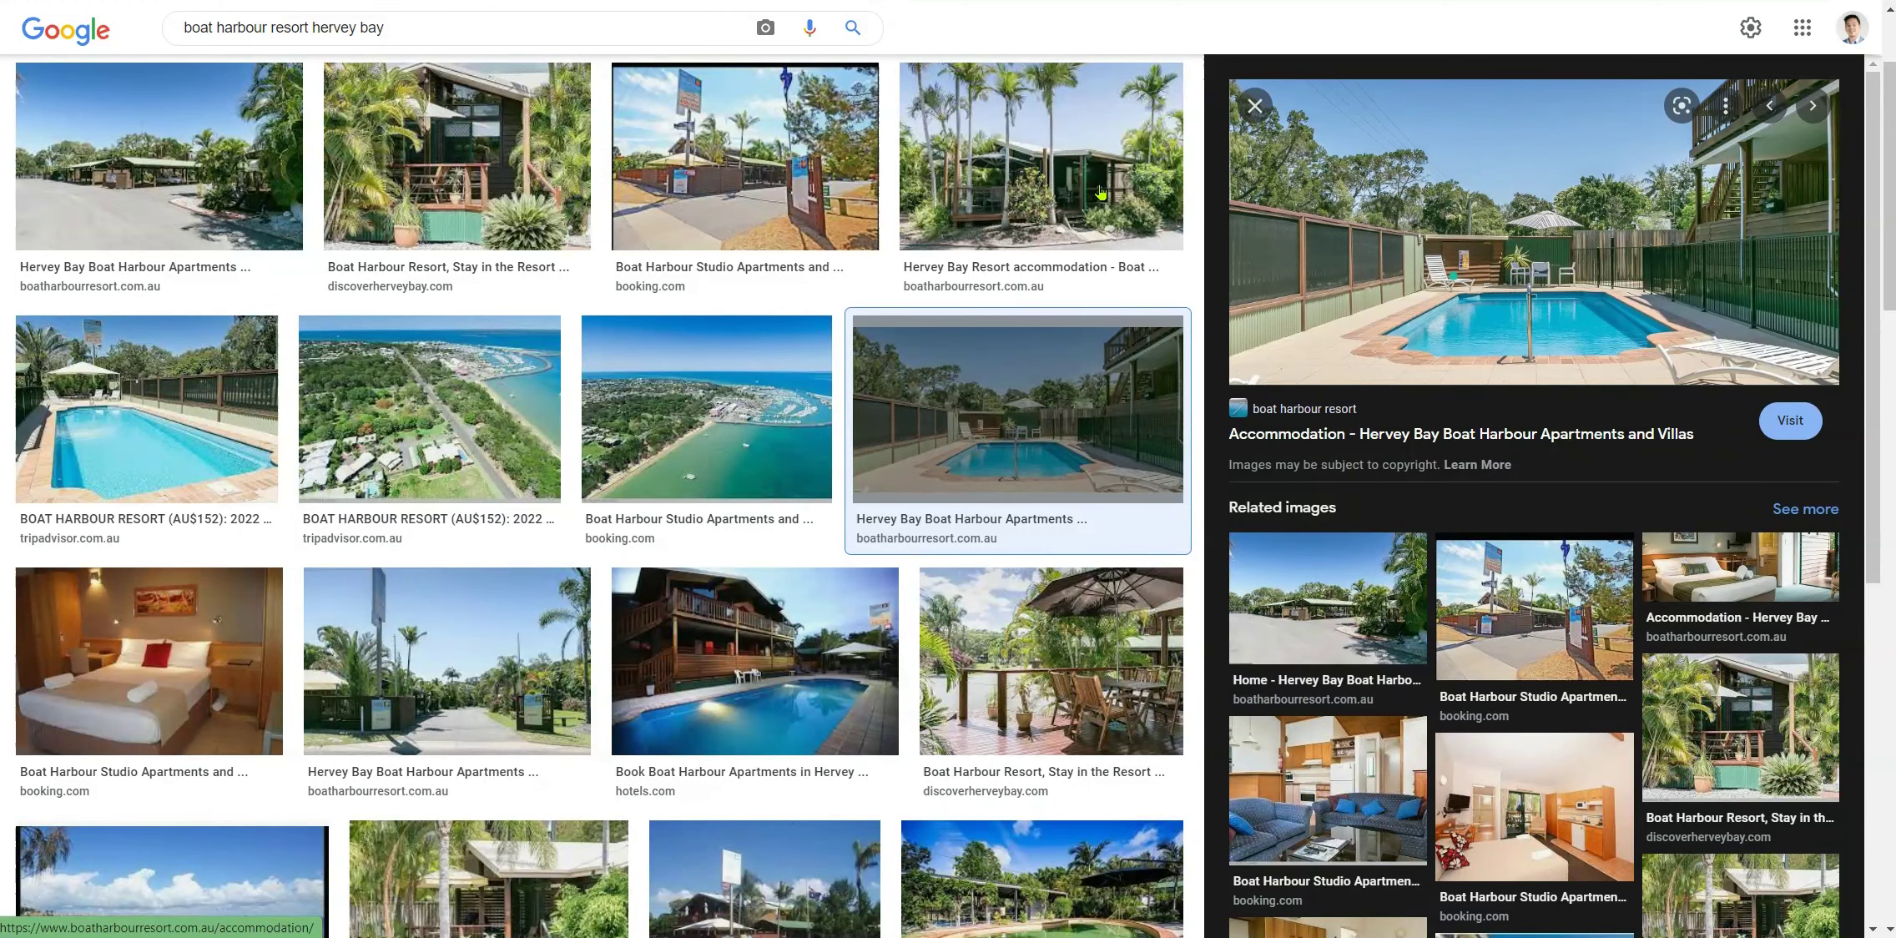
left_click(1035, 193)
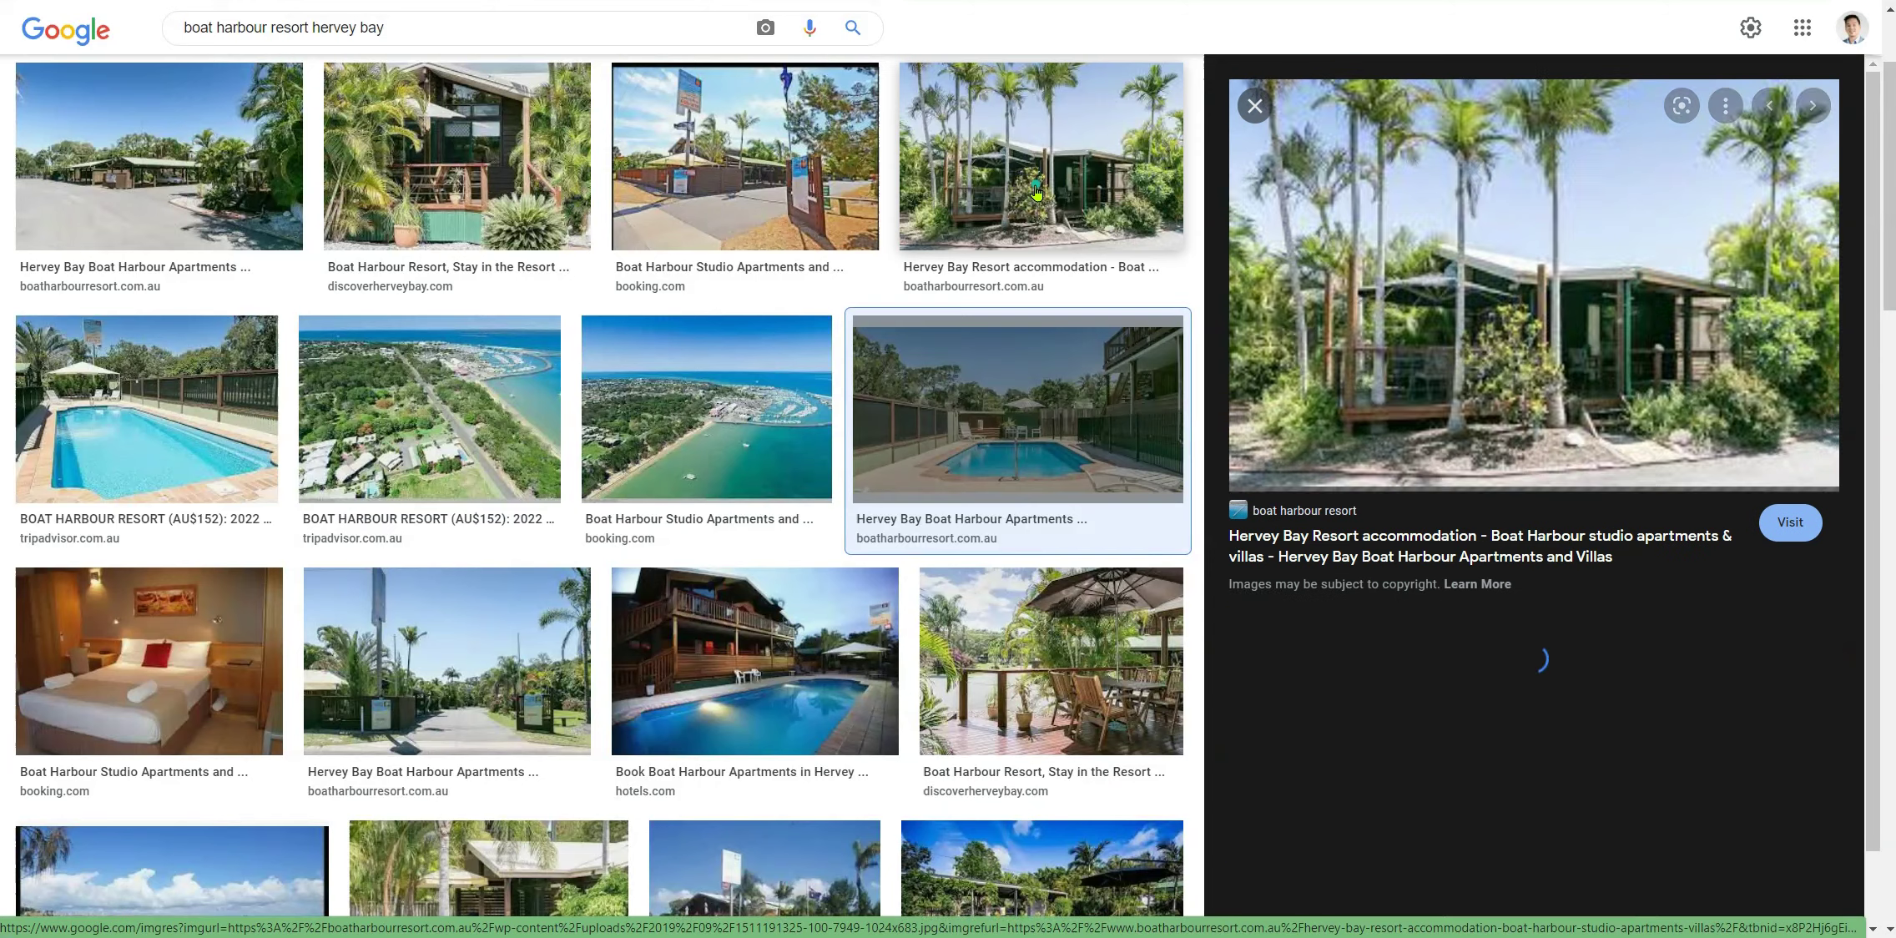
right_click(1553, 341)
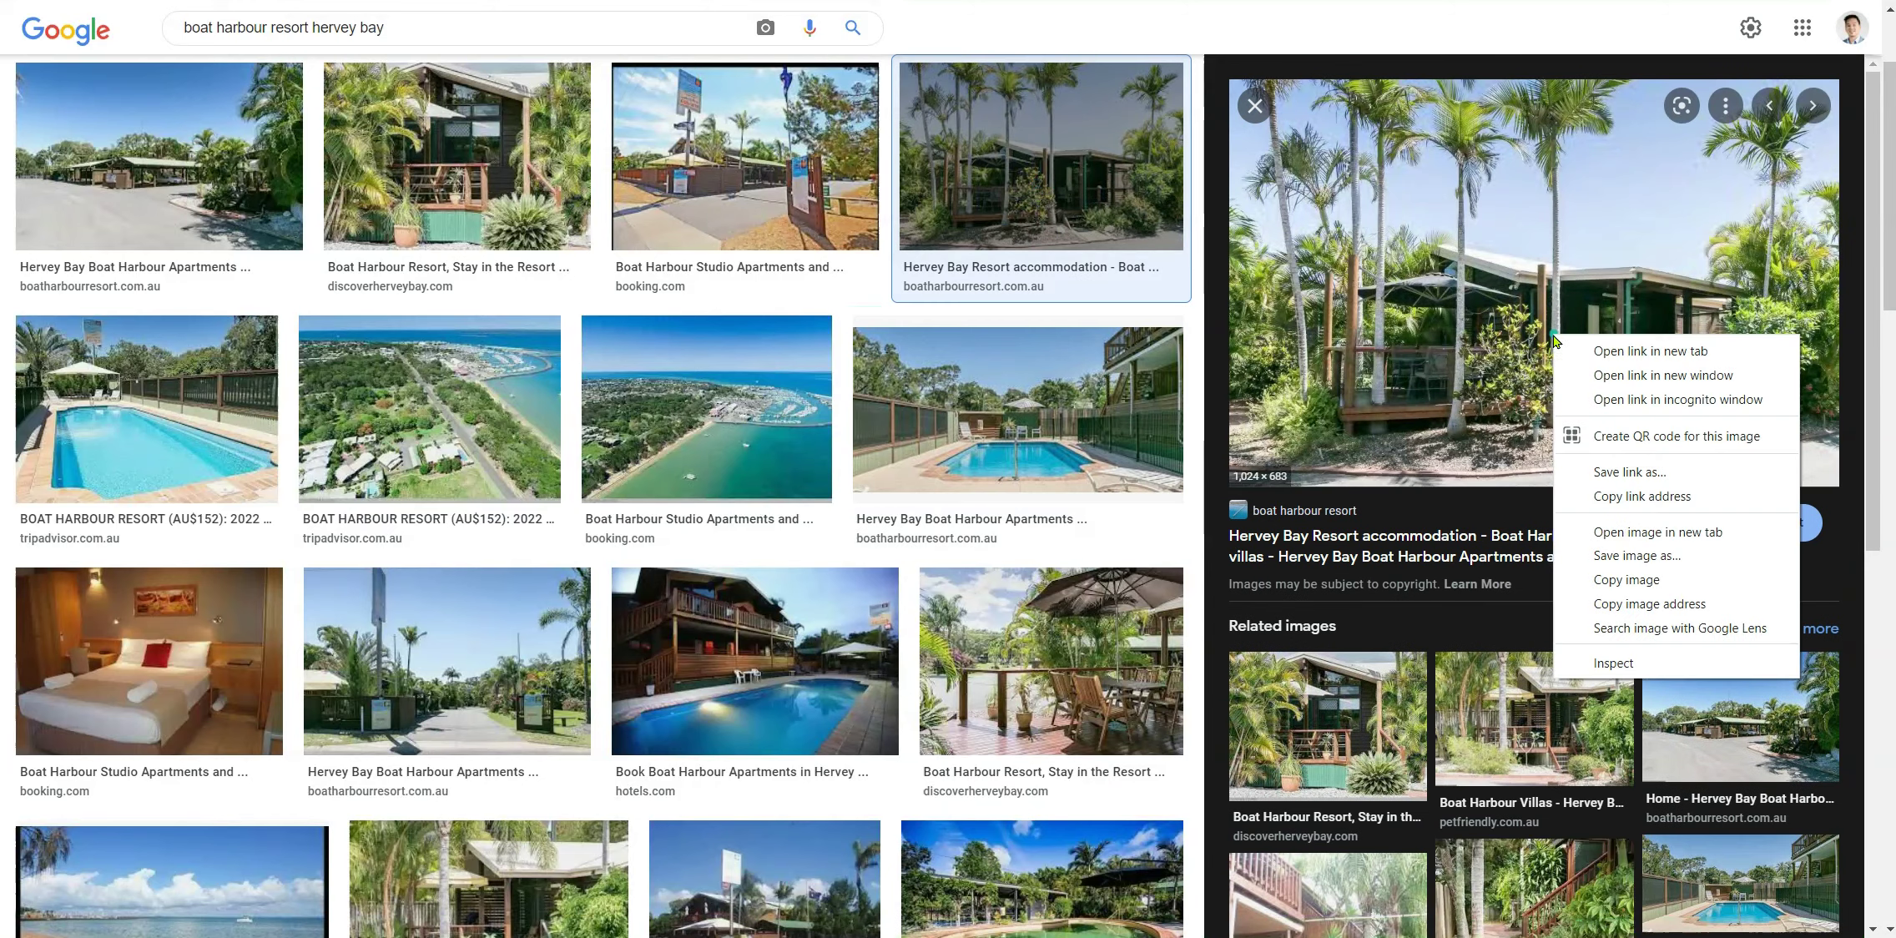
left_click(1632, 556)
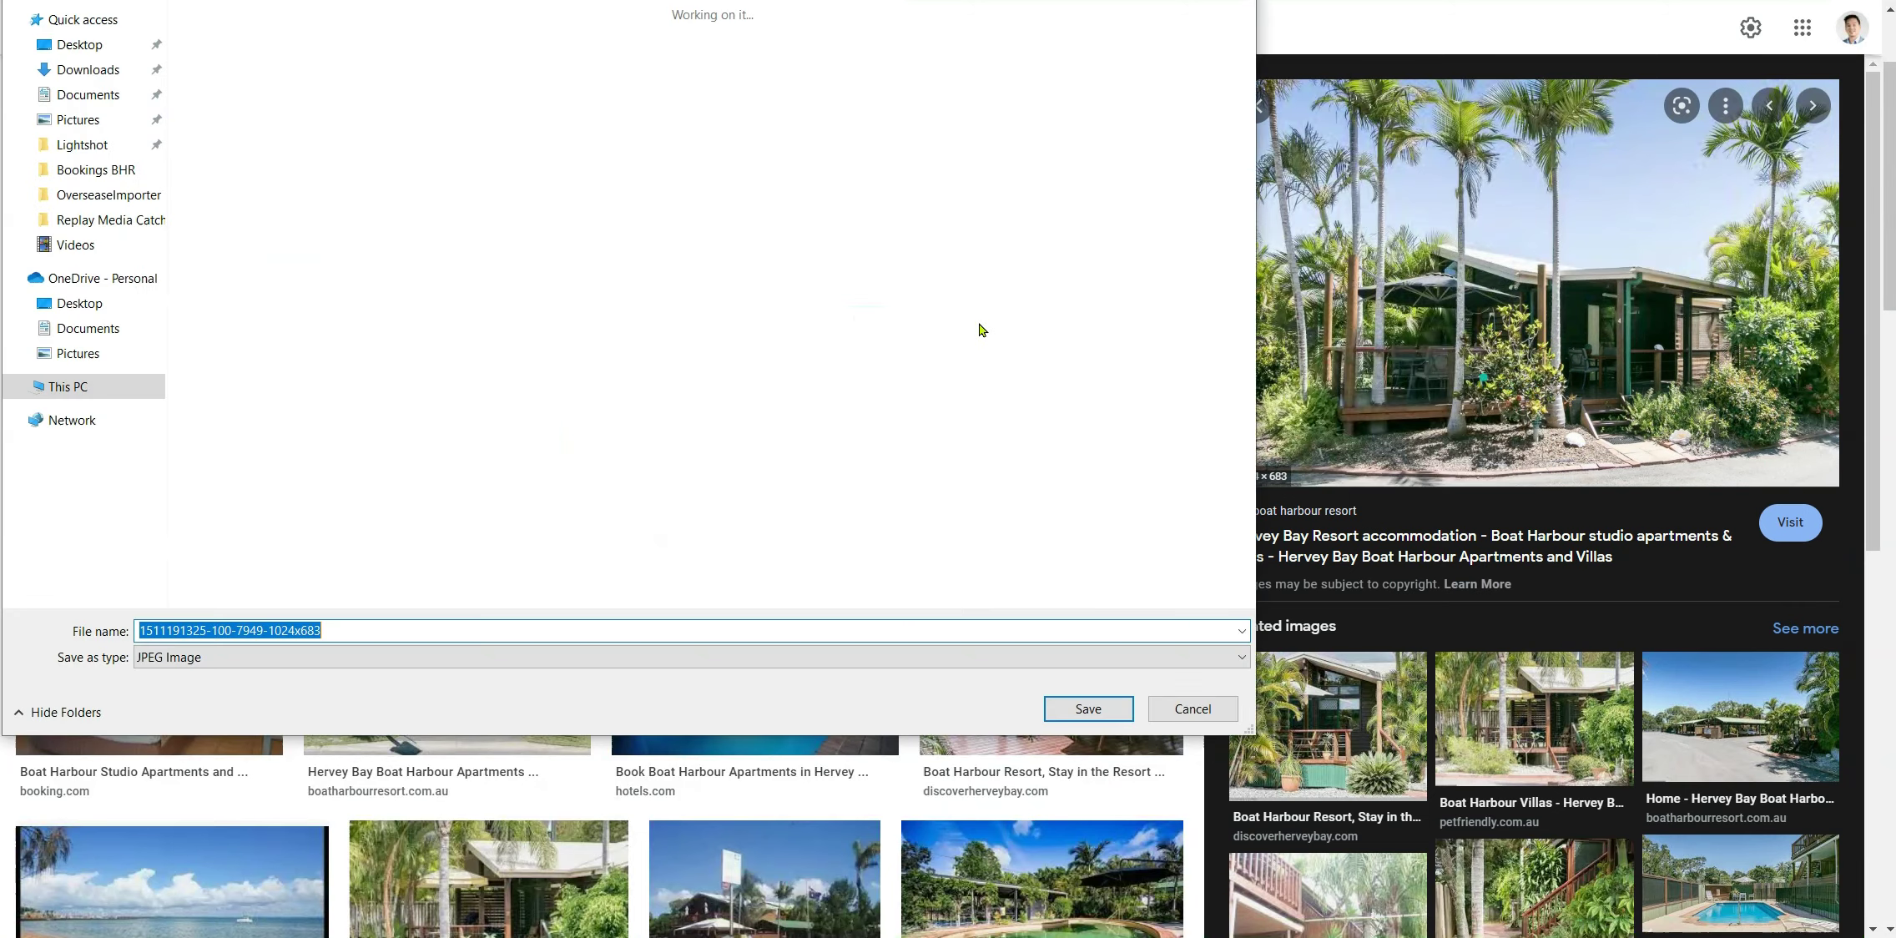
left_click(1058, 700)
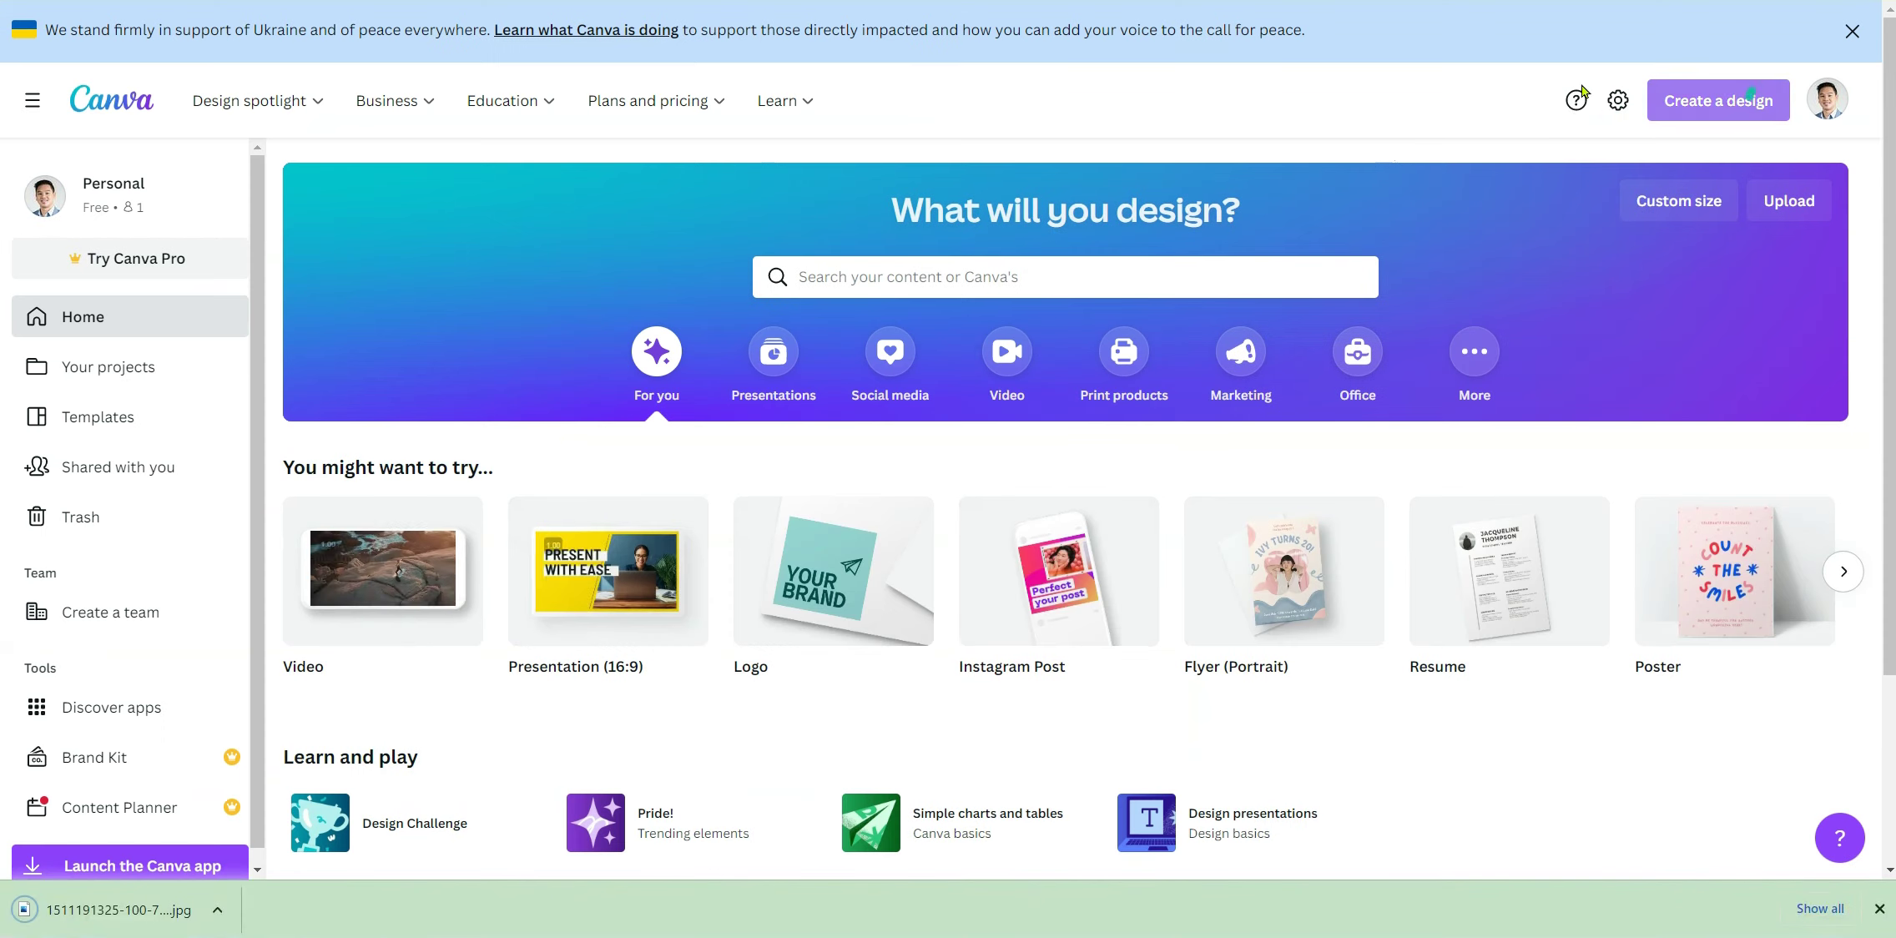
left_click(1706, 103)
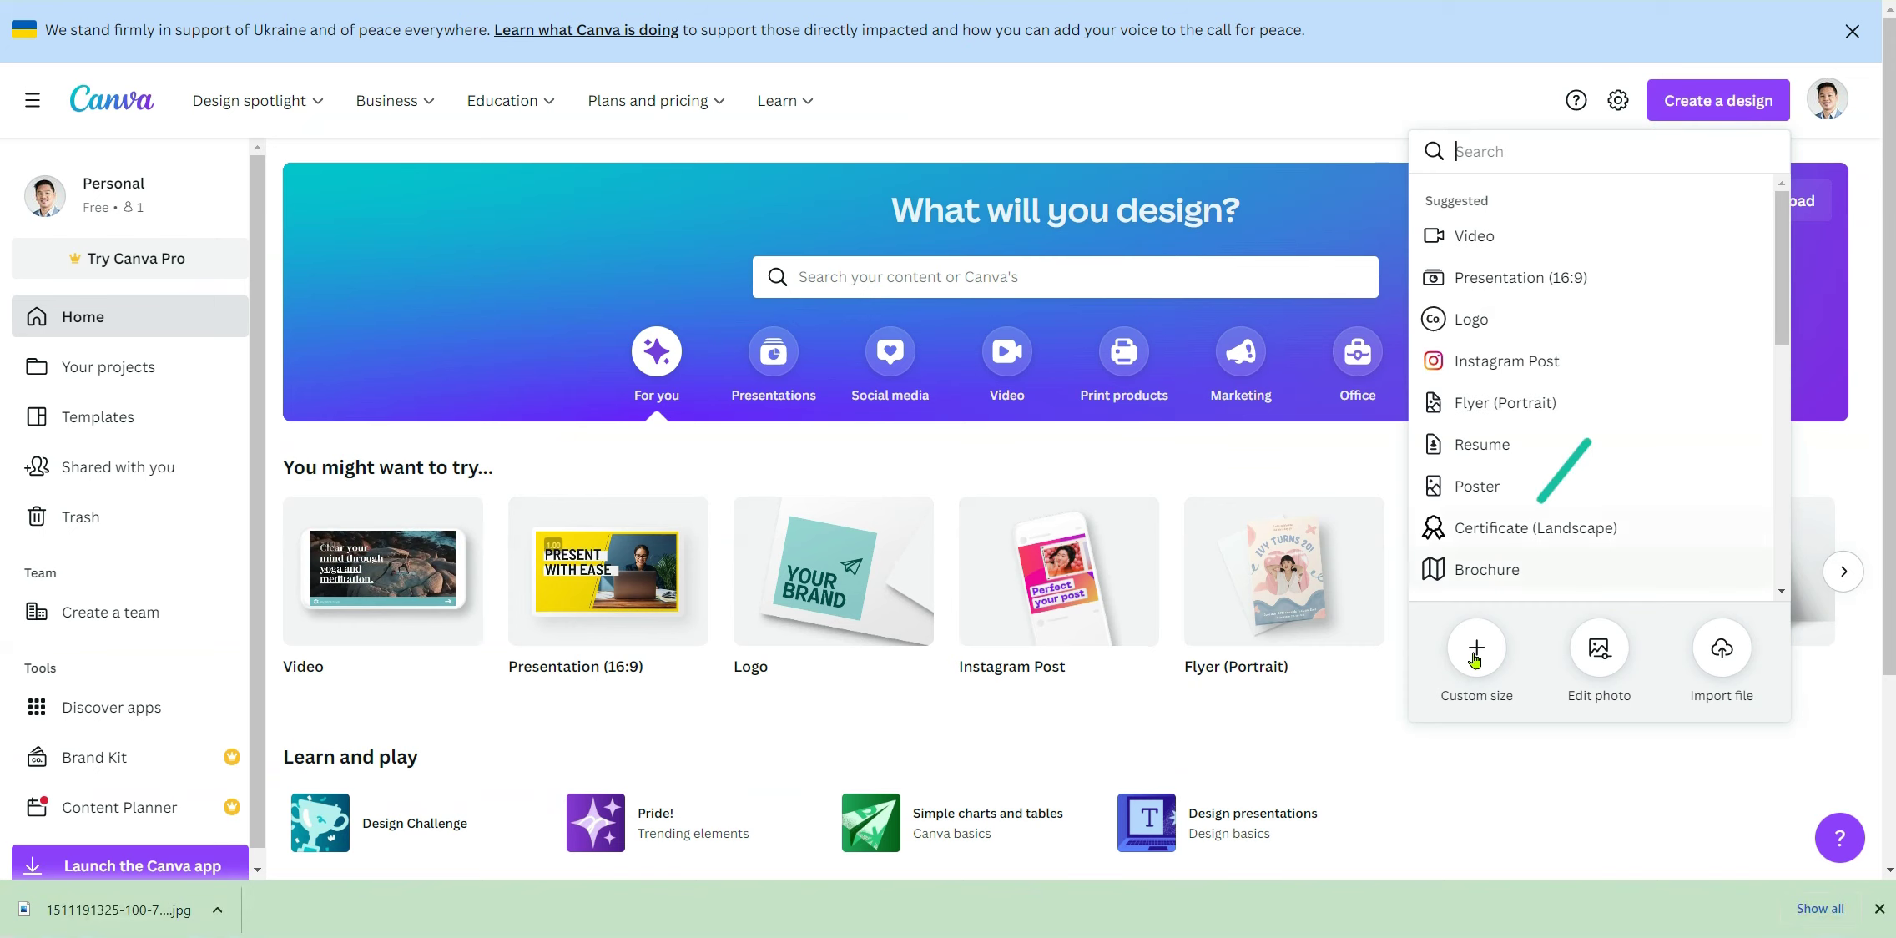
left_click(1603, 652)
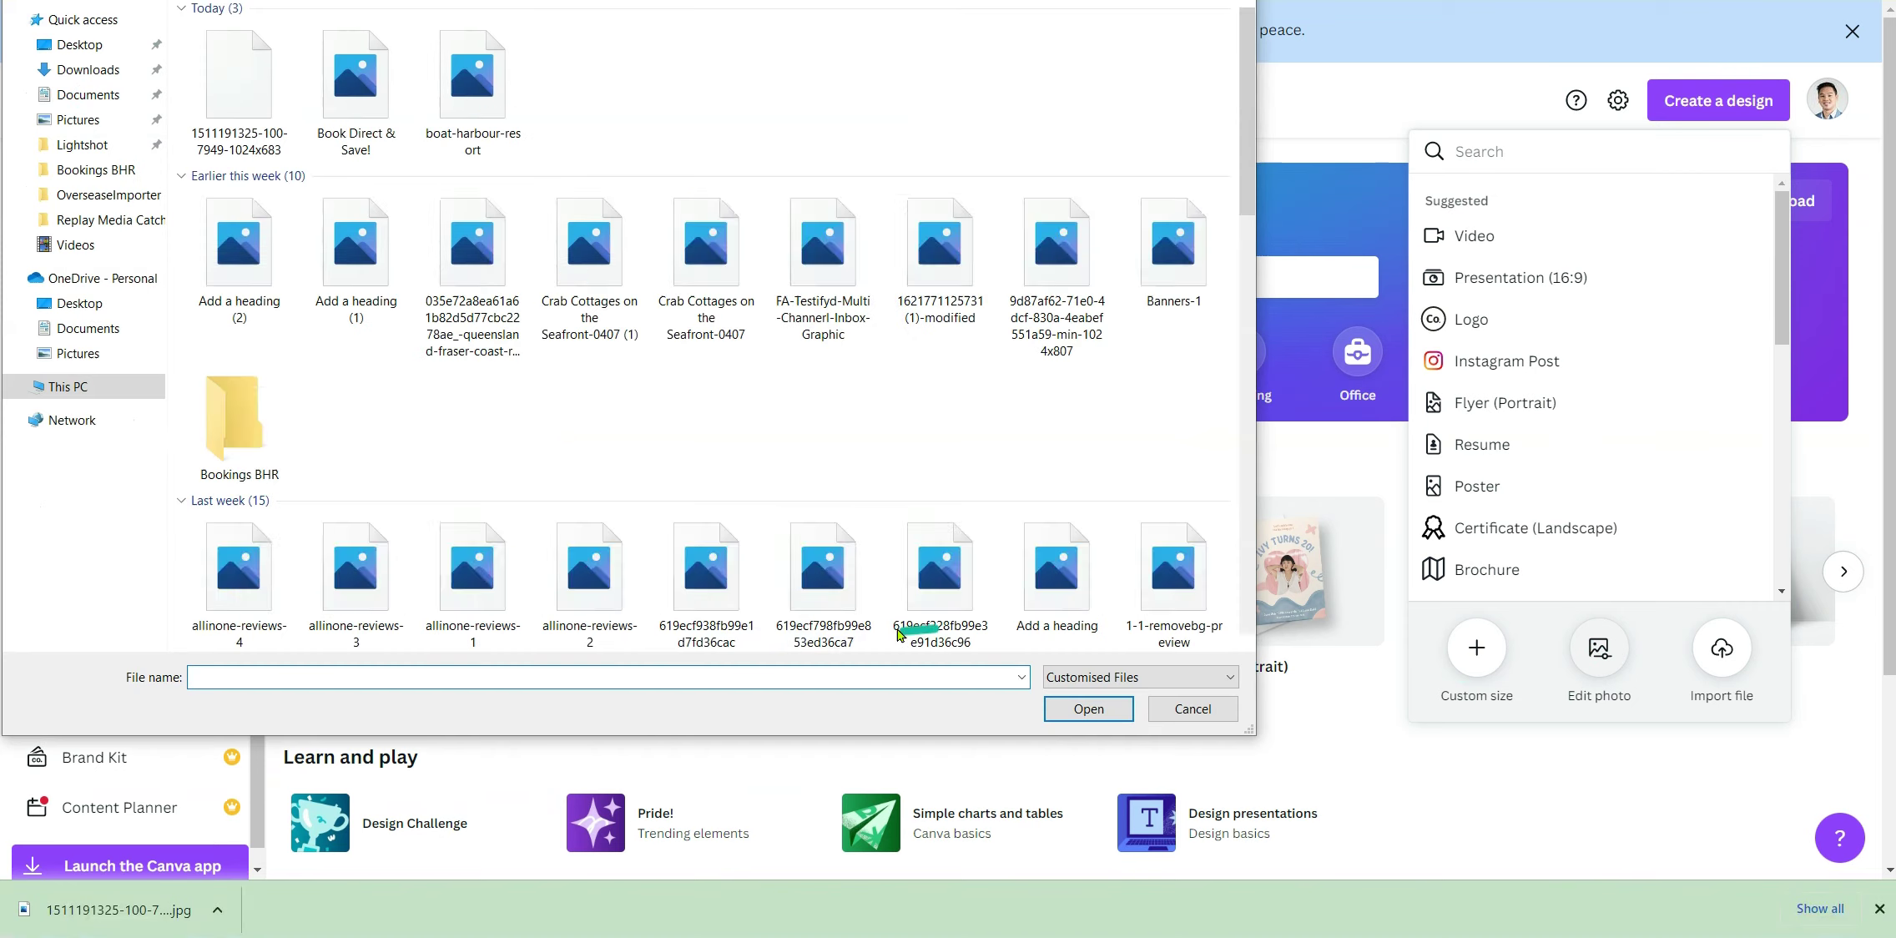
left_click(256, 101)
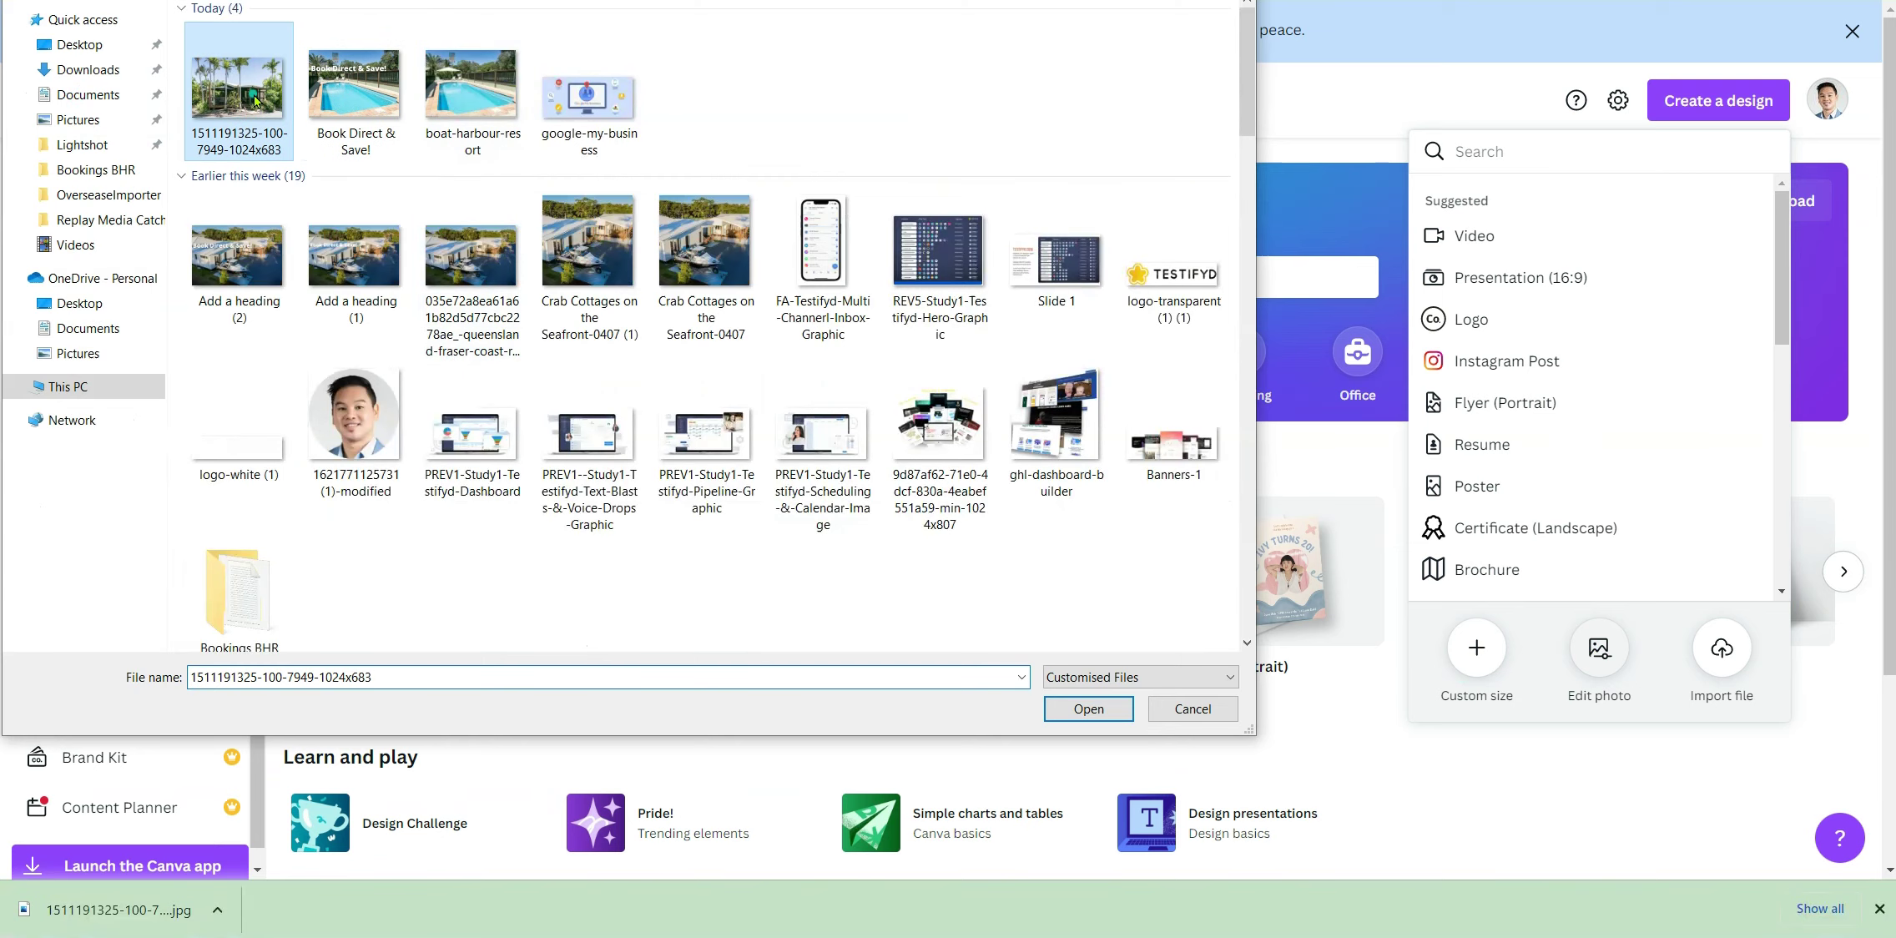
double_click(255, 101)
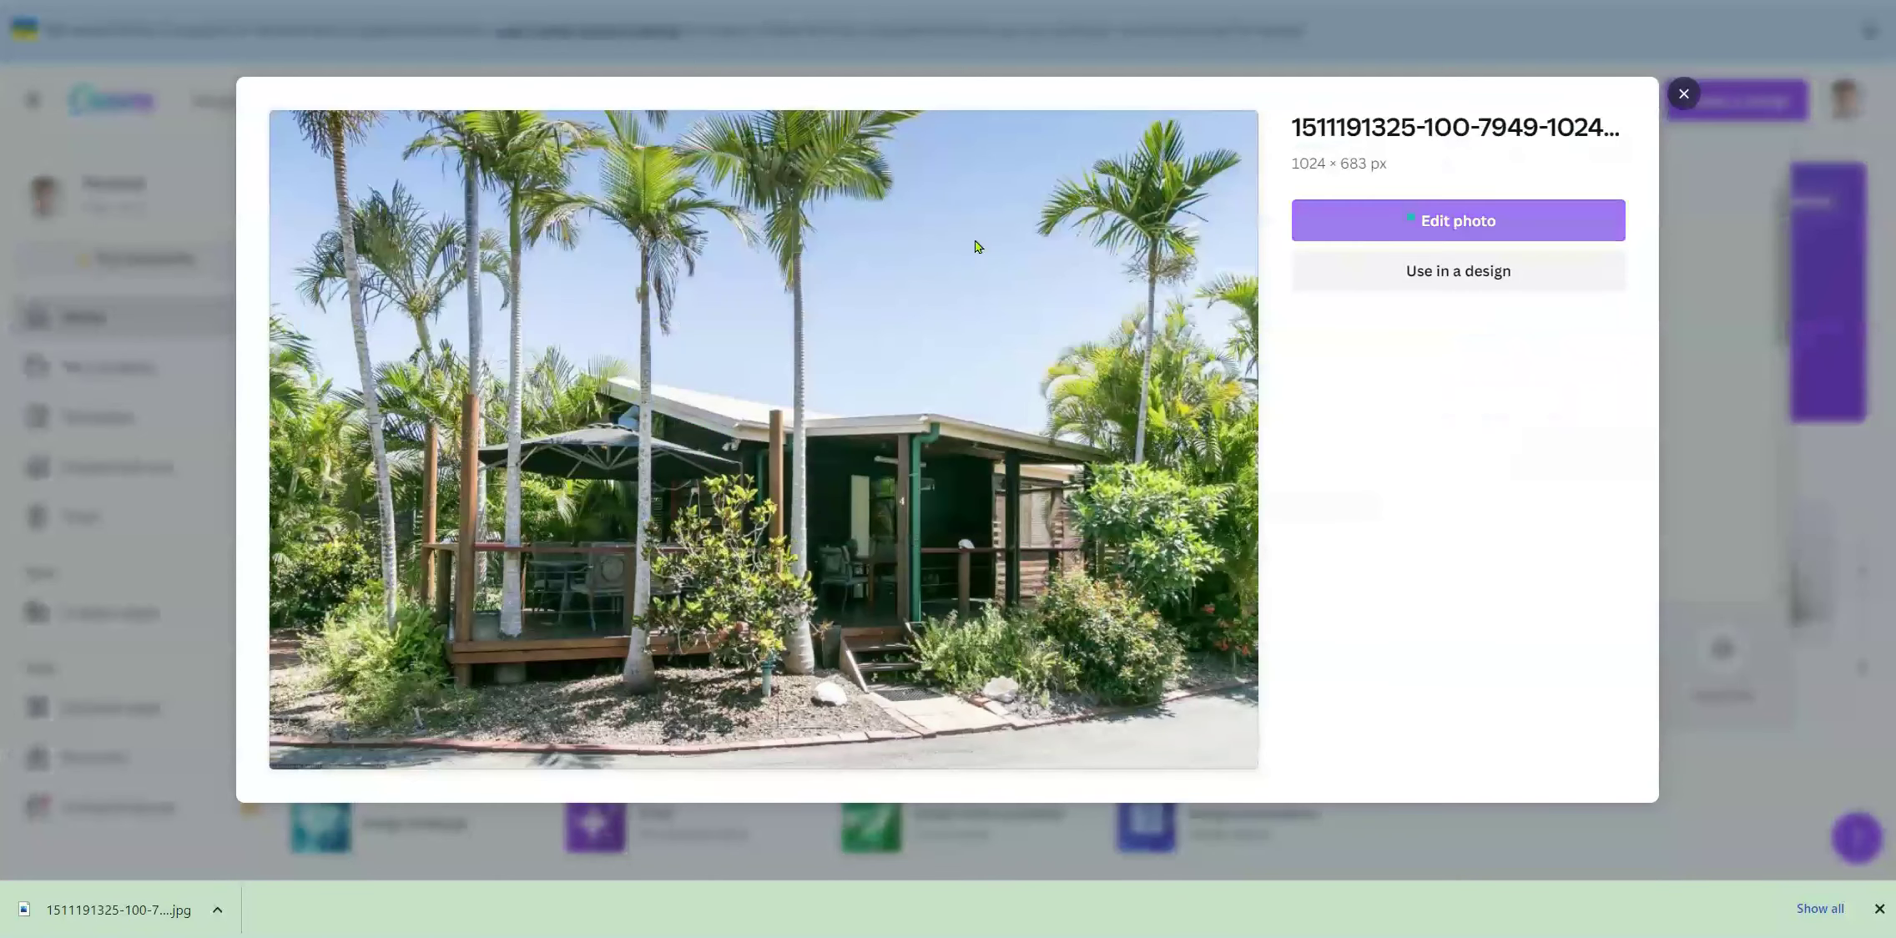
Step: Open the cottage photo as a 1024 × 683 px design and show the Text panel
left_click(1480, 216)
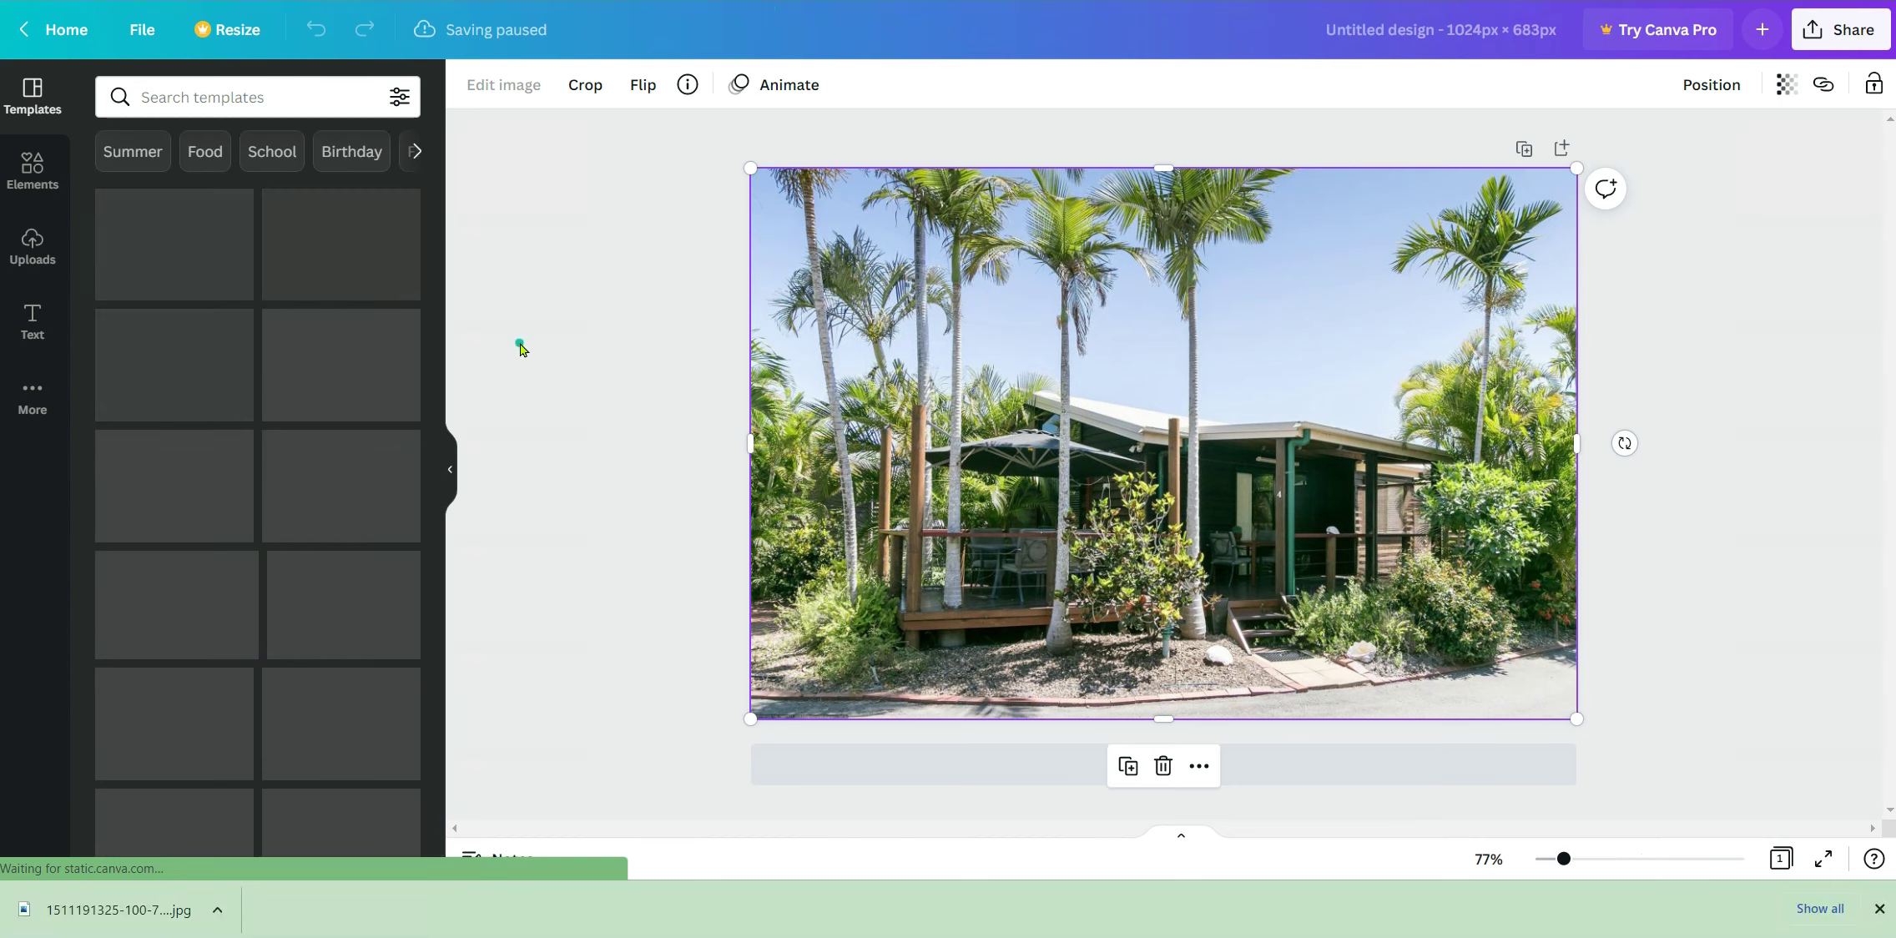
left_click(26, 332)
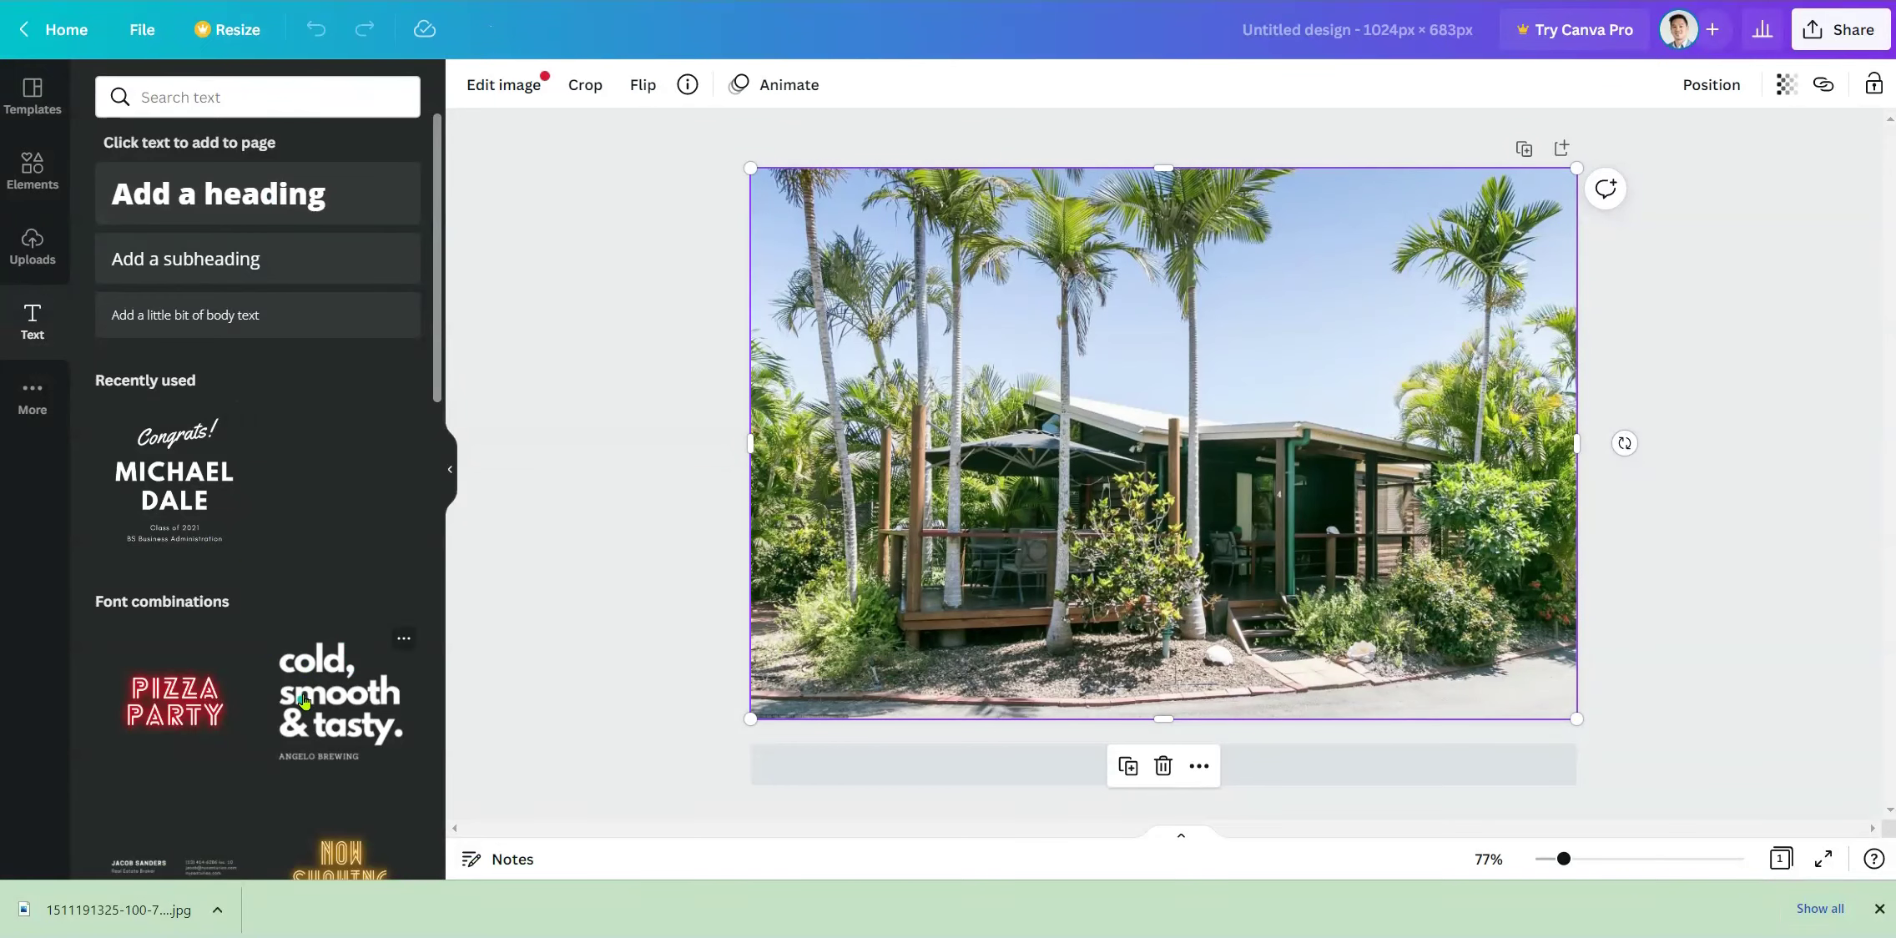
Step: Add a heading reading 'Book Direct & Save!' over the photo and reduce its size to 50
left_click(243, 202)
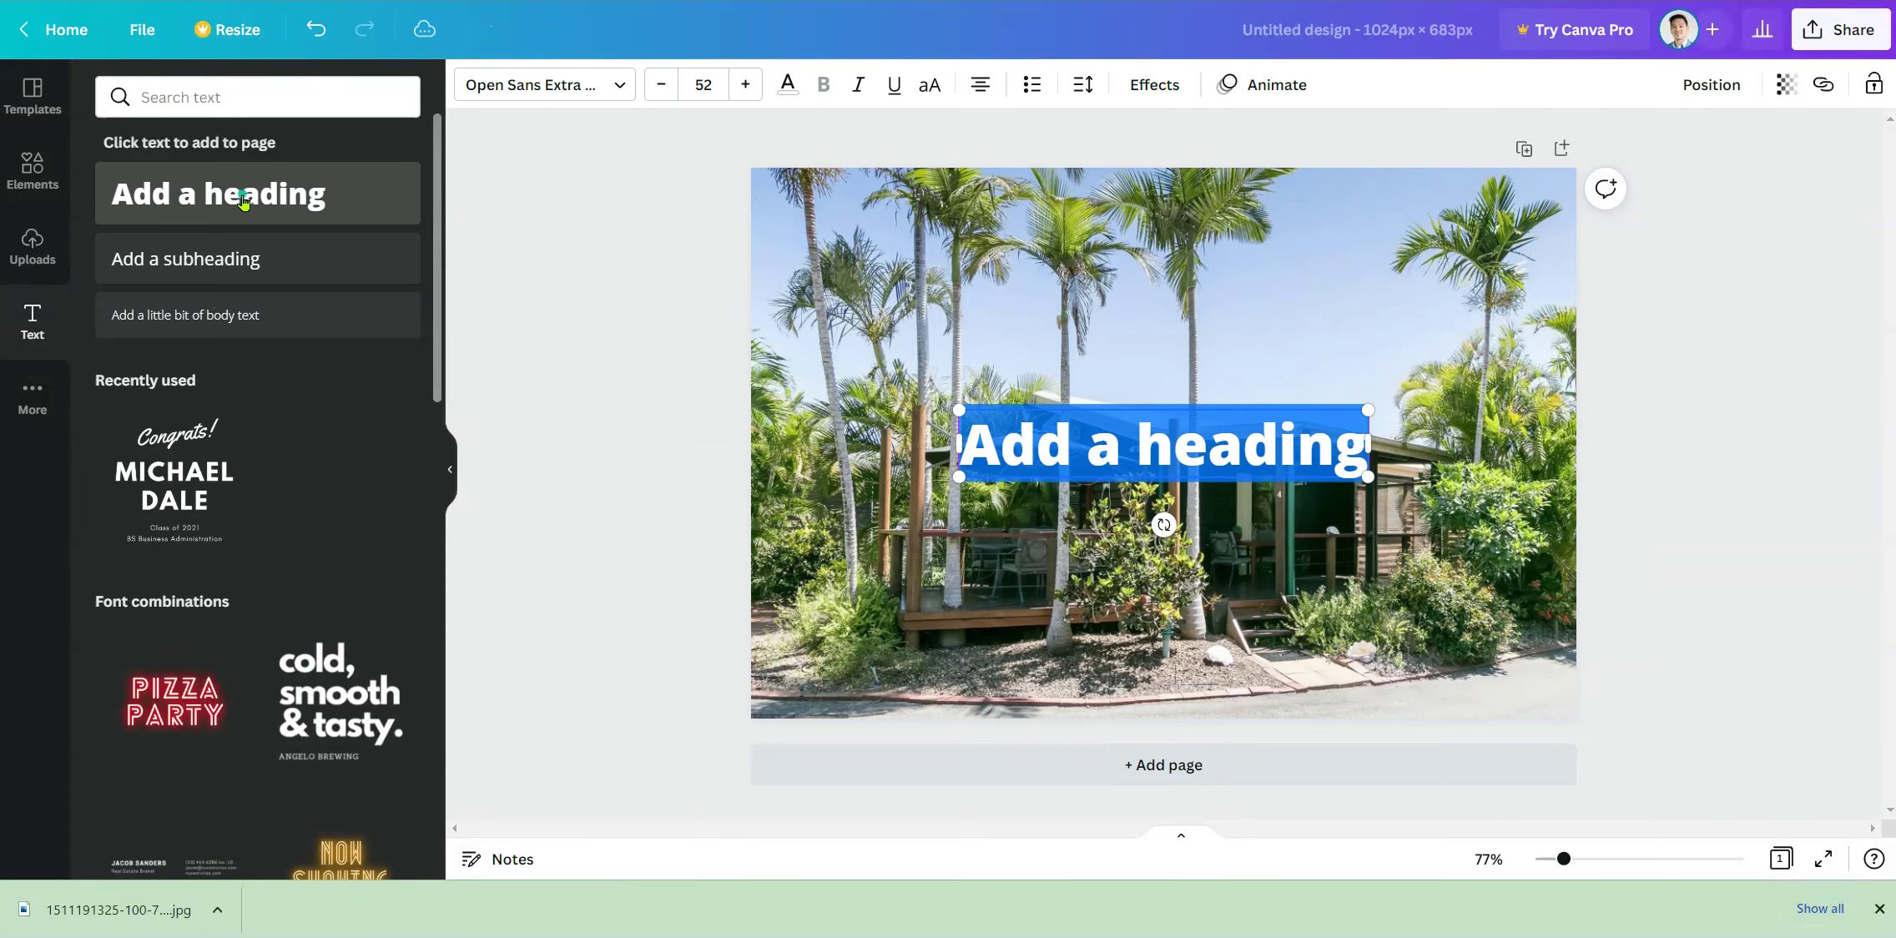
left_click(1088, 452)
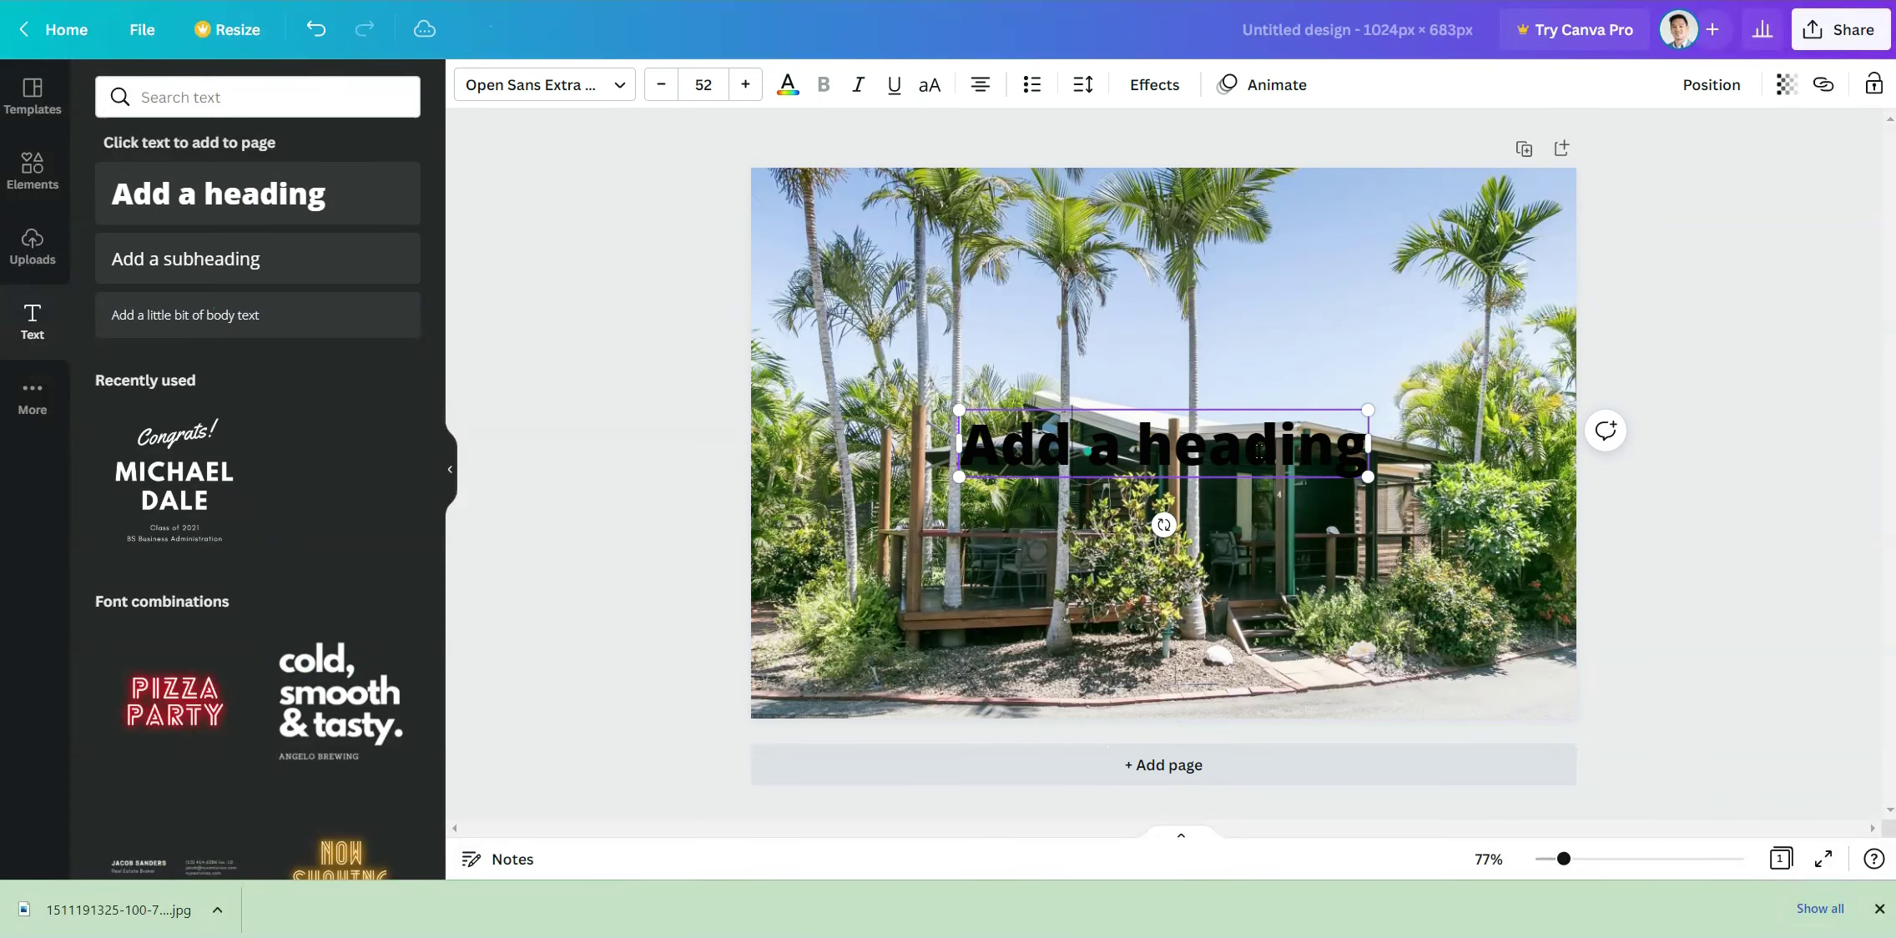
left_click_drag(1359, 448, 987, 451)
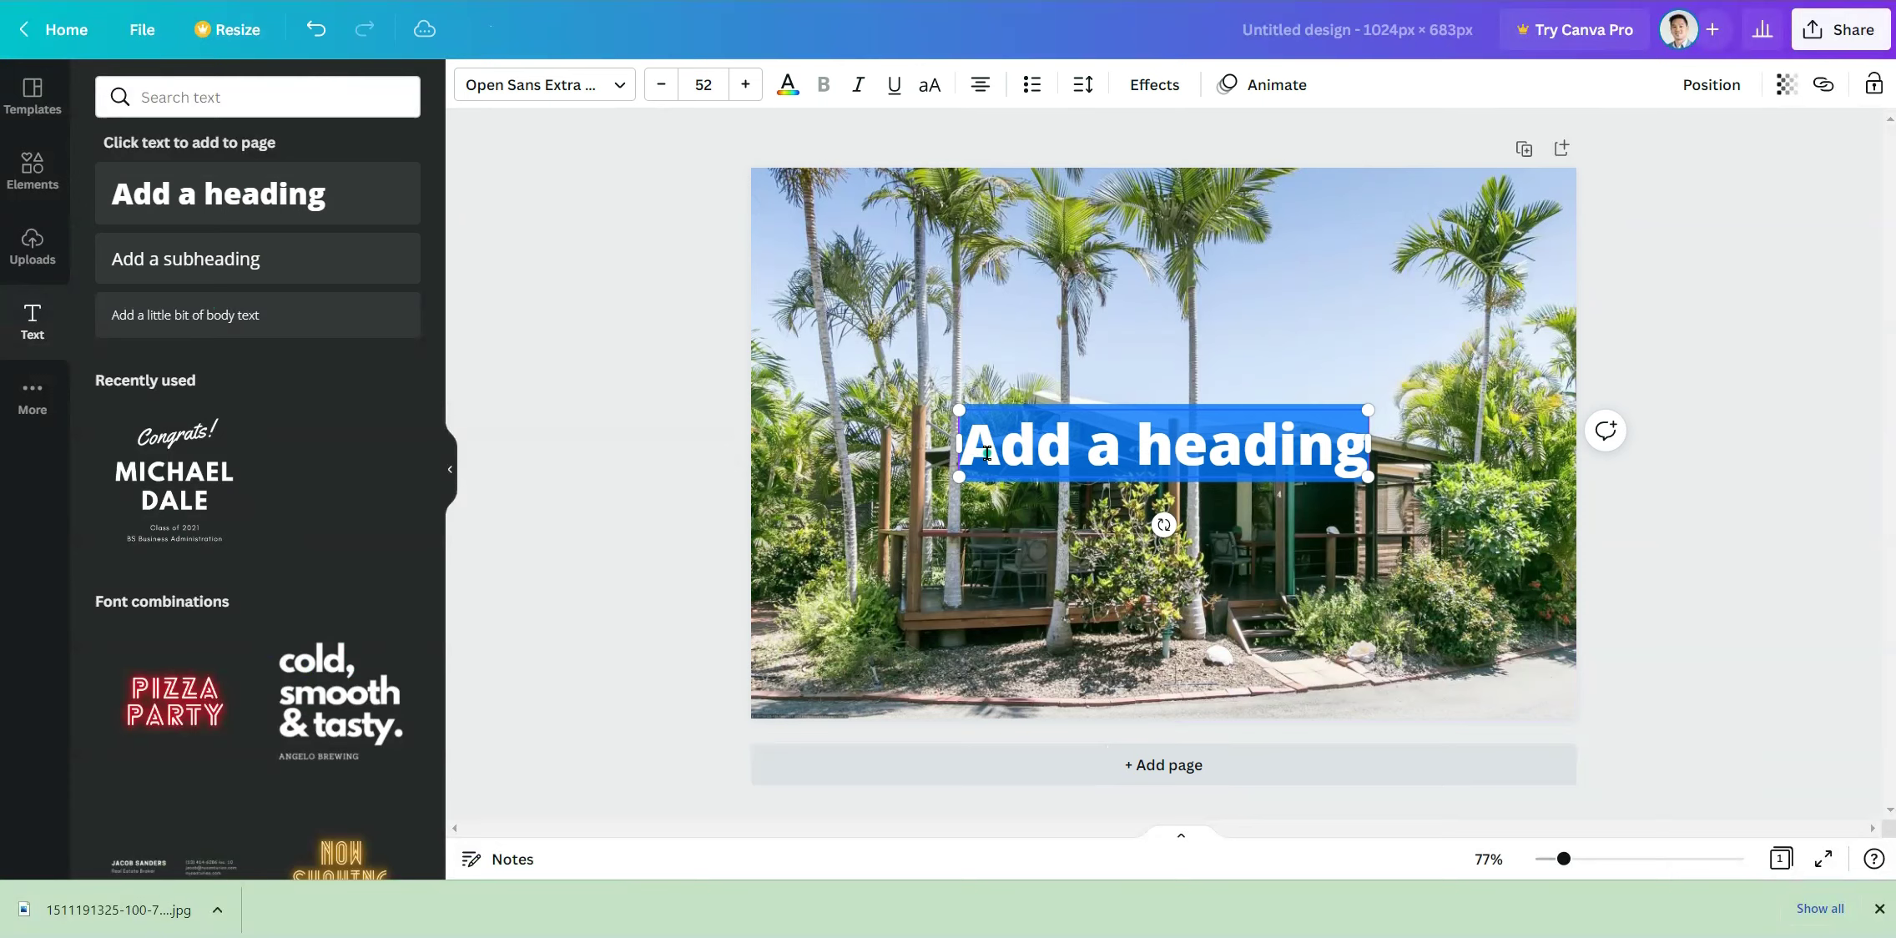
type("Acco")
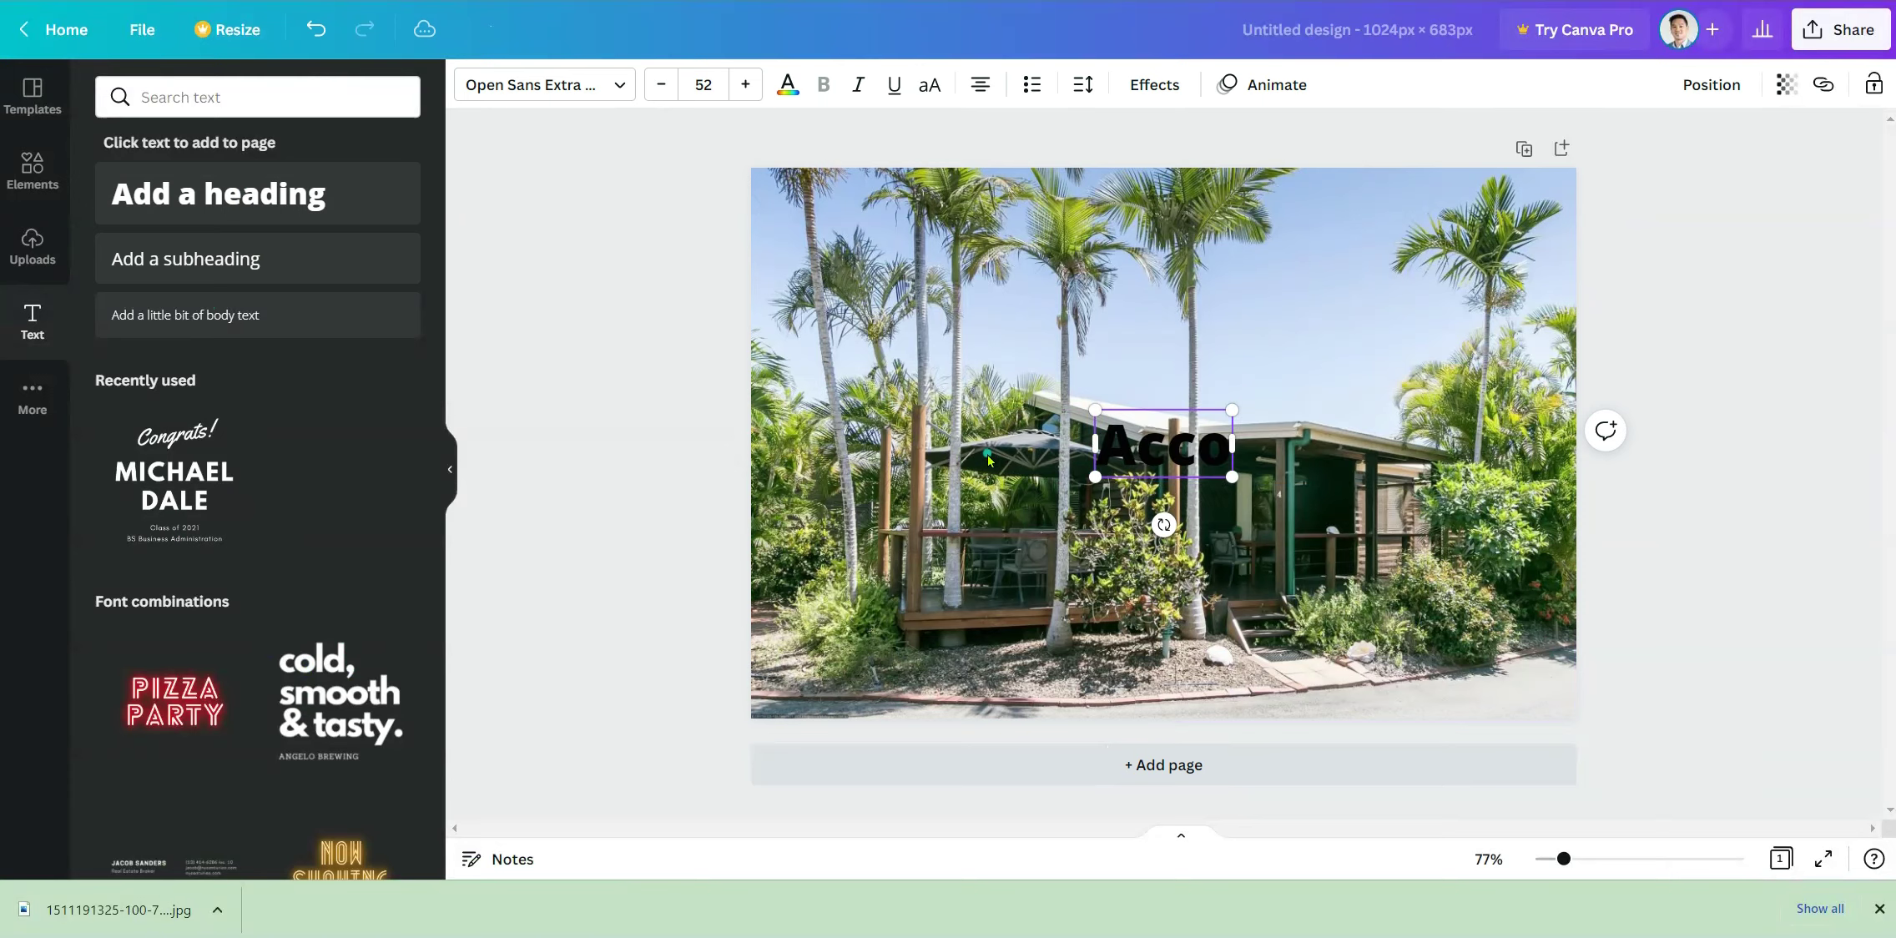
key("BackSpace")
key("BackSpace")
key("BackSpace")
key("BackSpace")
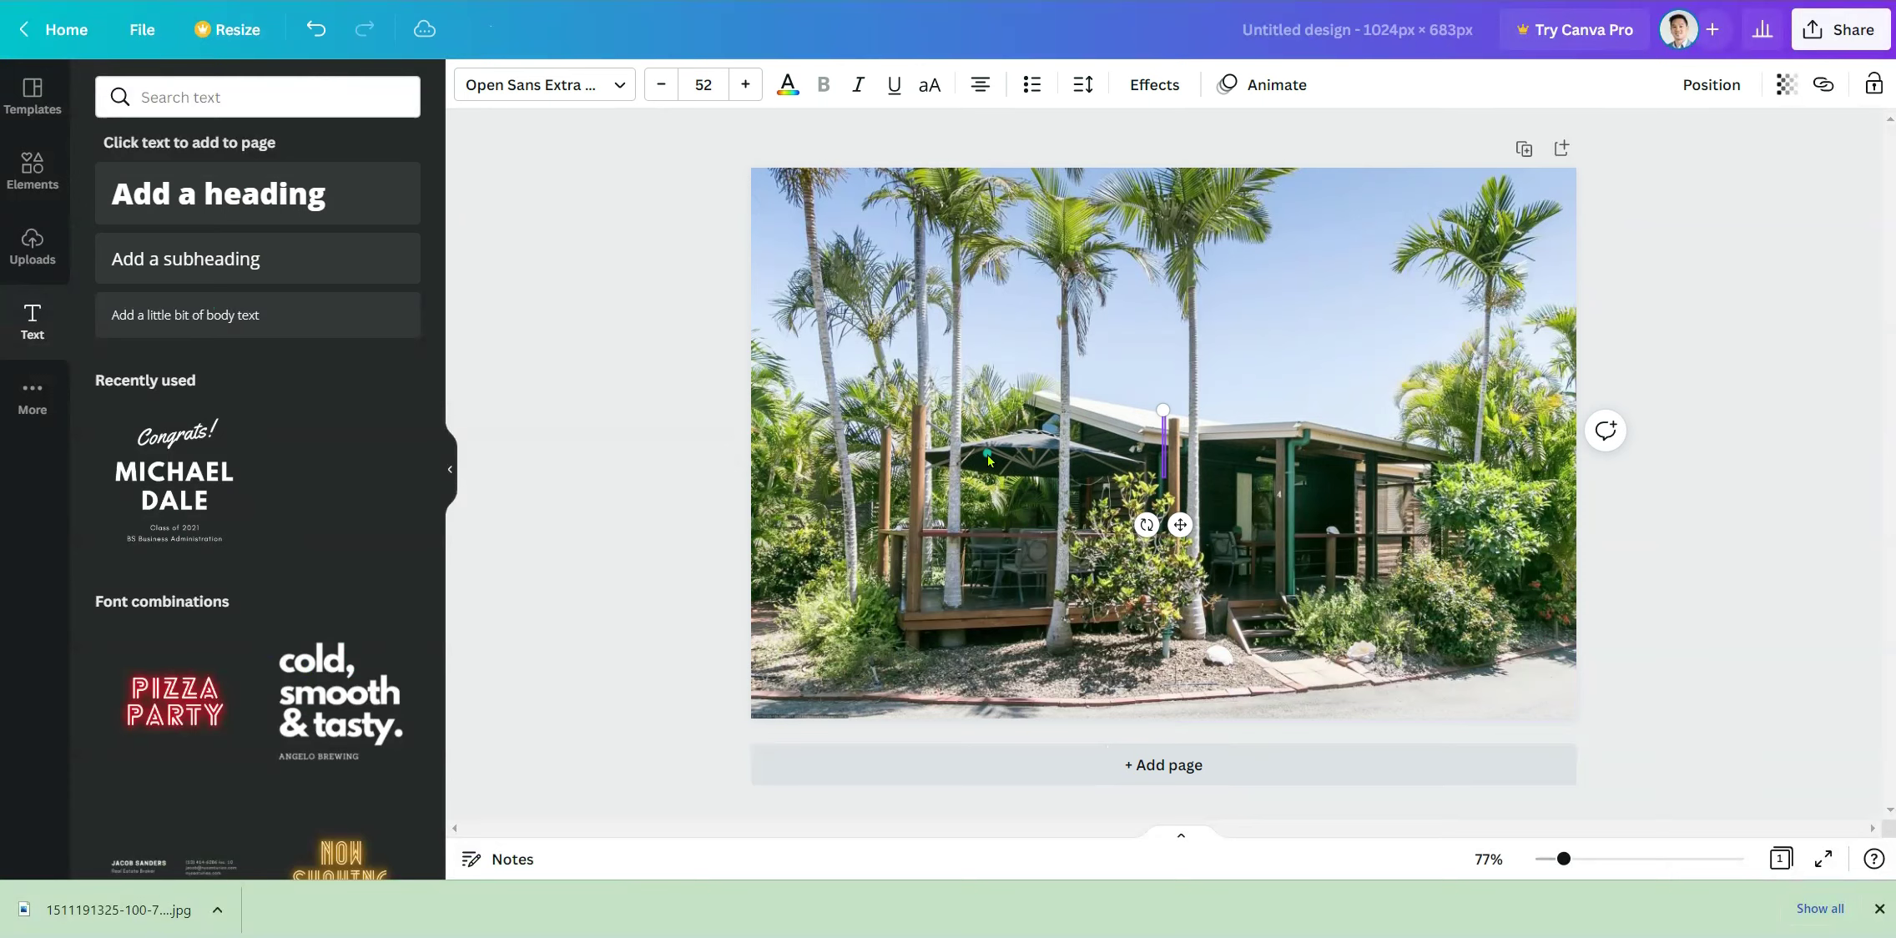
type("DBook Direc")
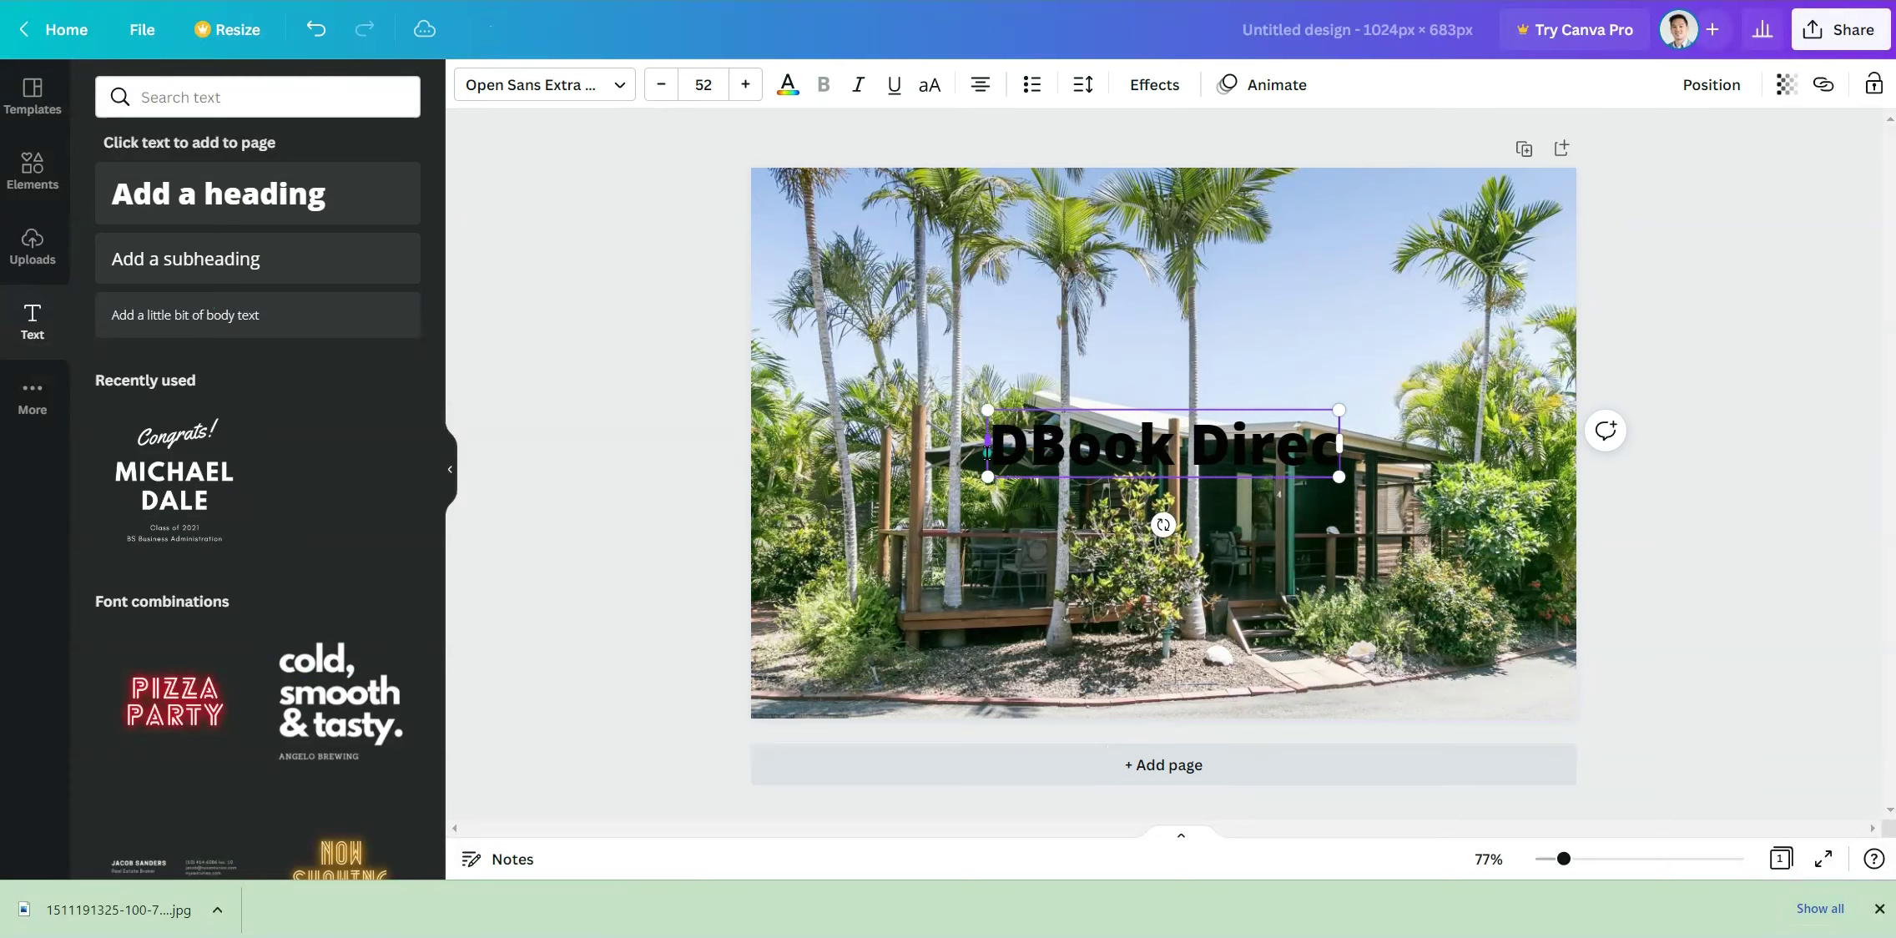
type("t & Save!")
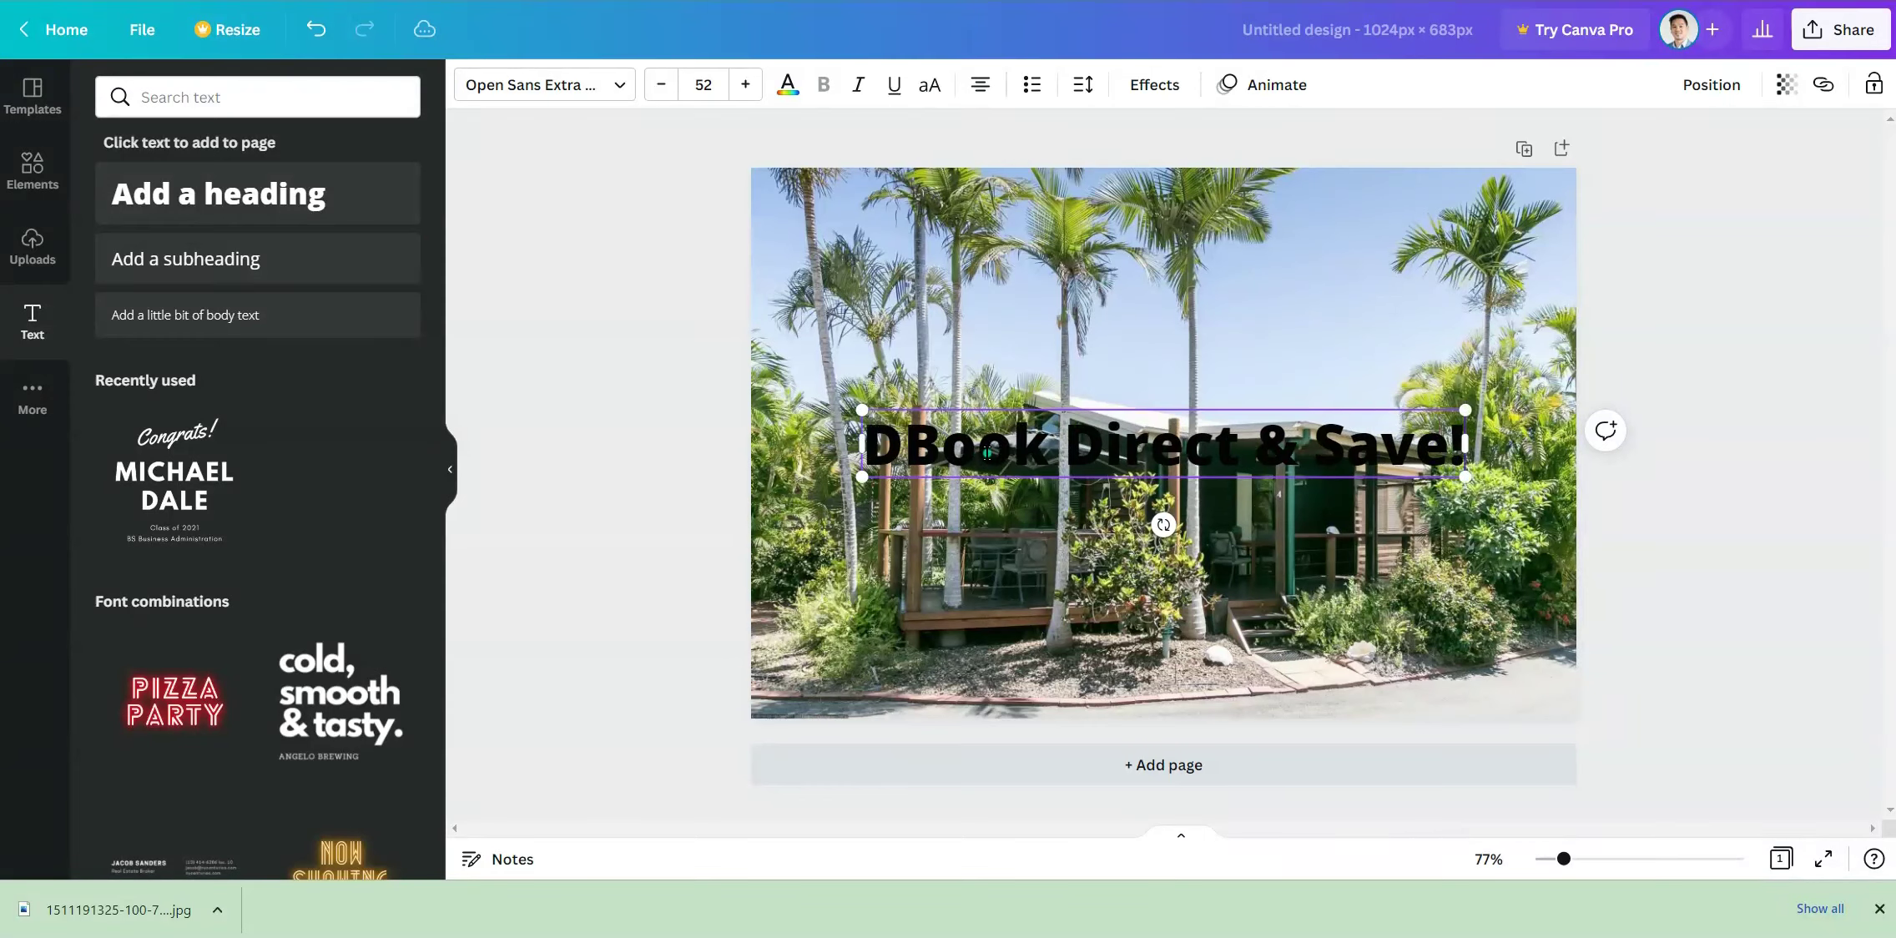
left_click(905, 455)
key("BackSpace")
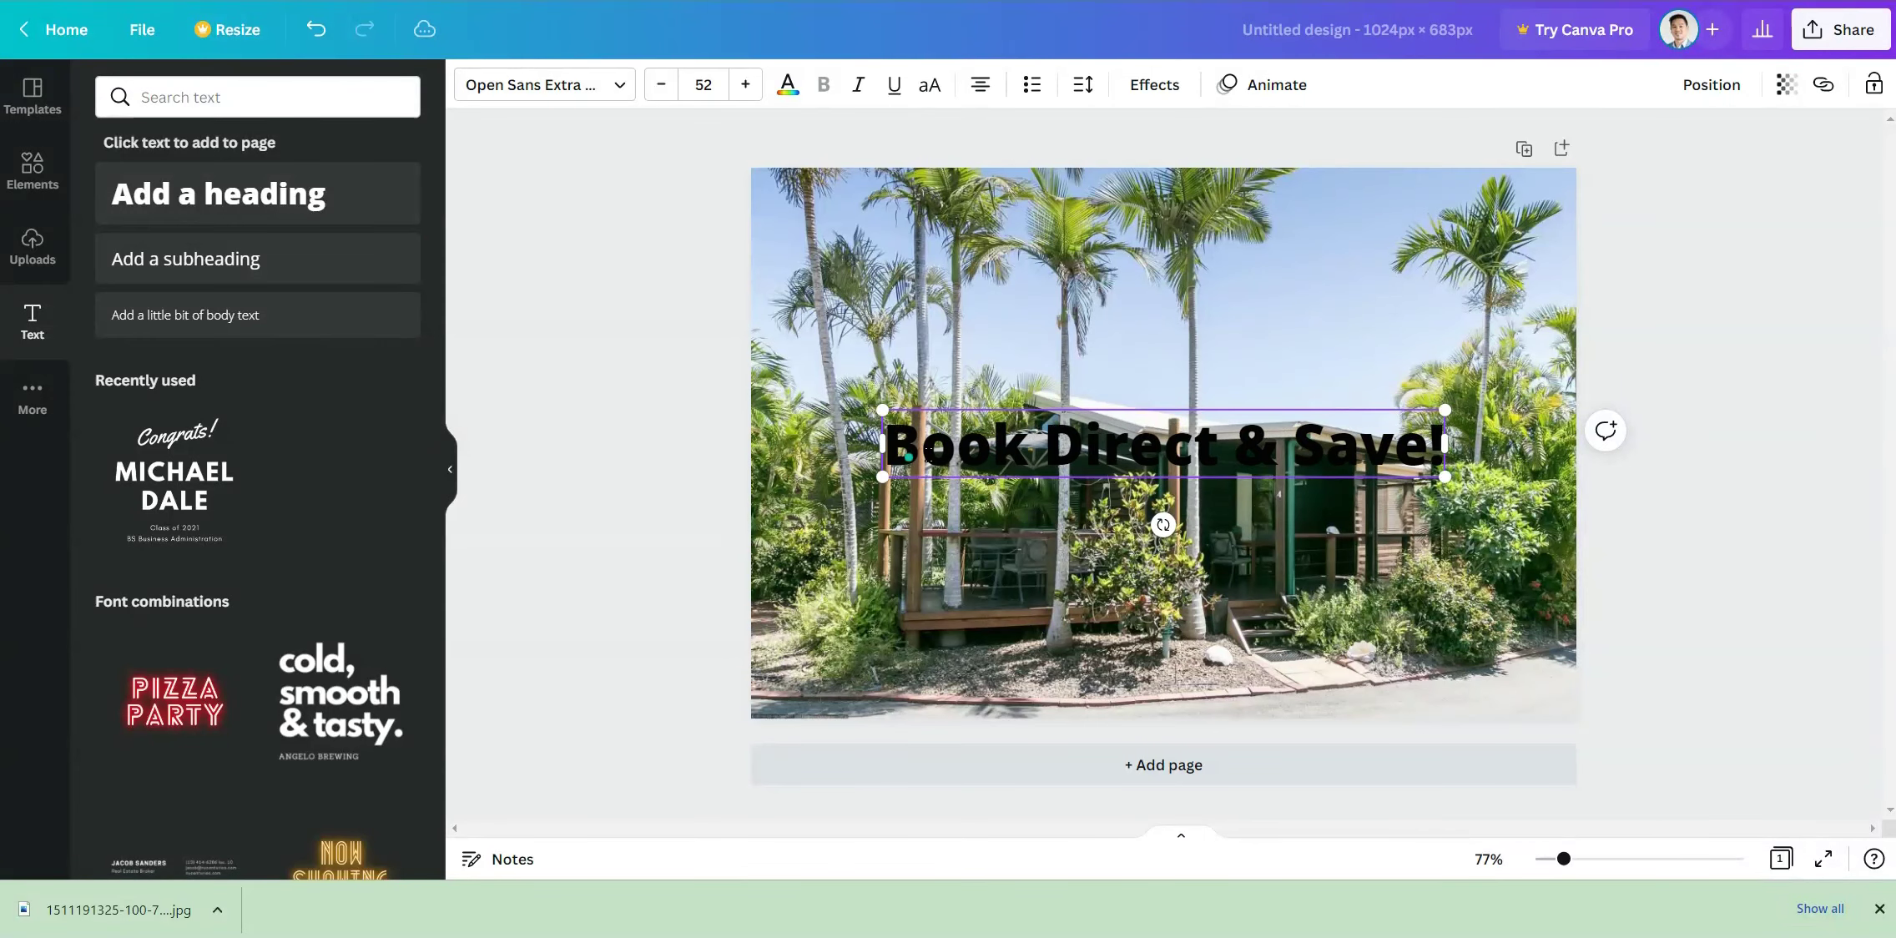
left_click(664, 86)
left_click(663, 86)
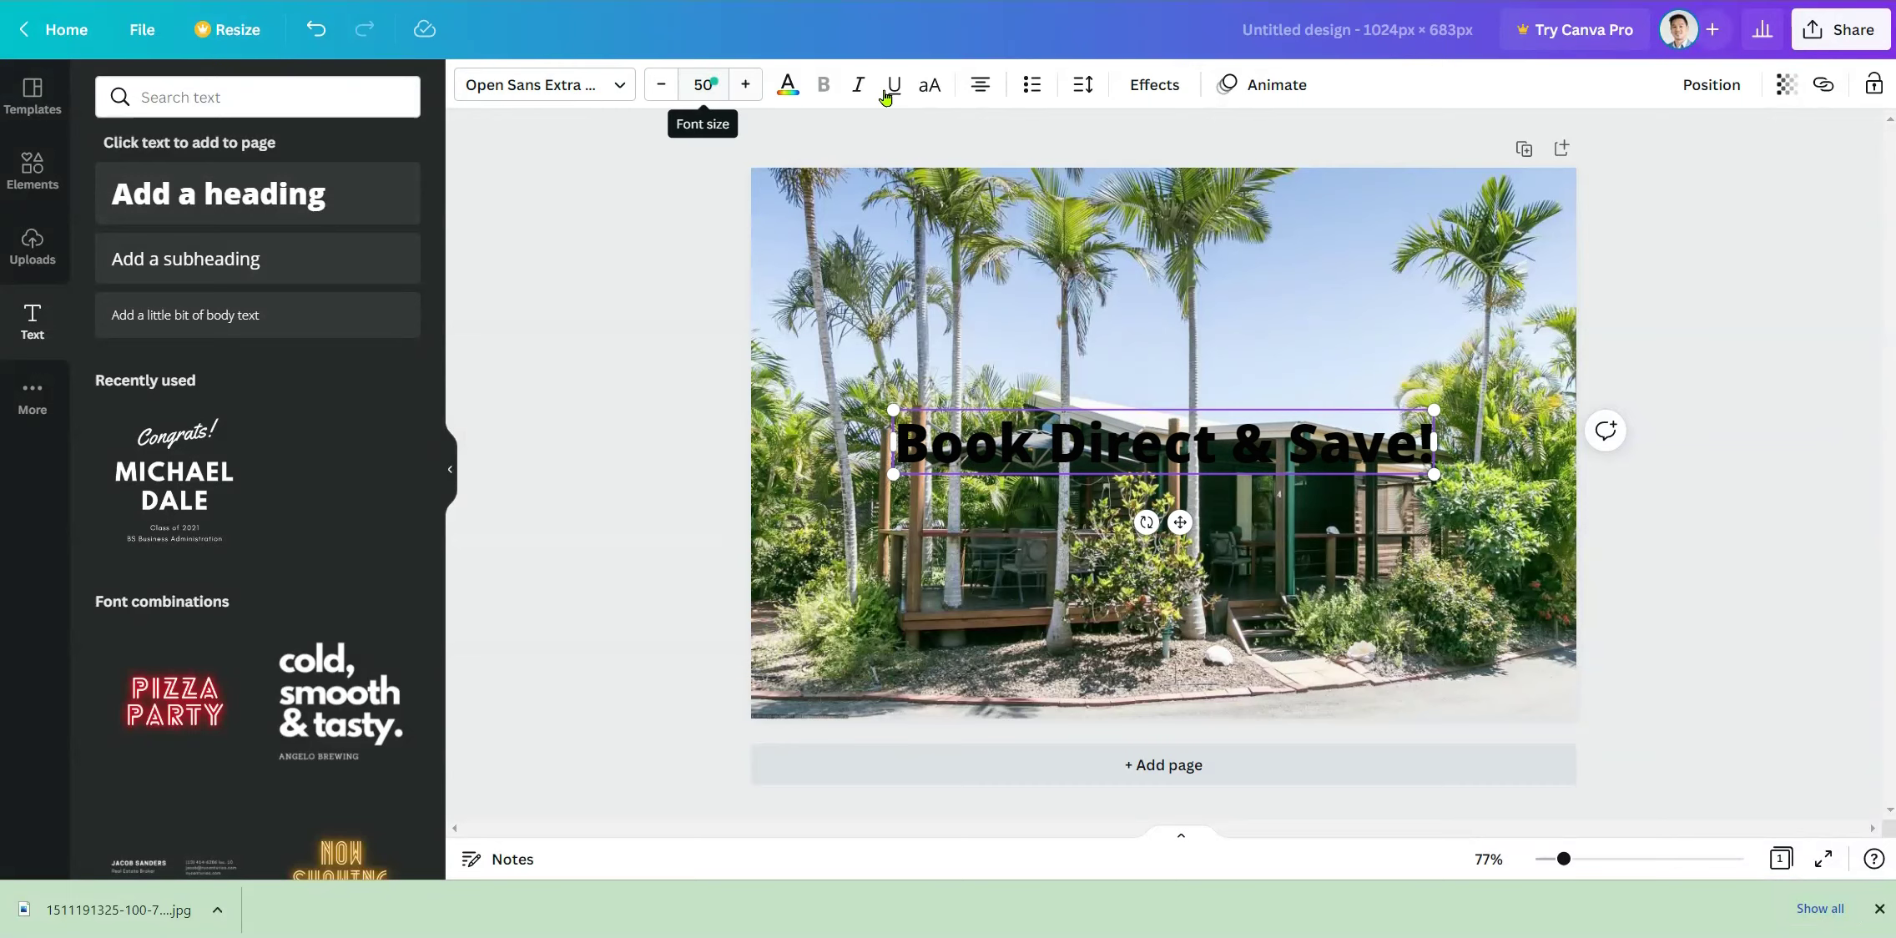
Step: Color the heading text white and apply the Lift effect at intensity 100
left_click(787, 90)
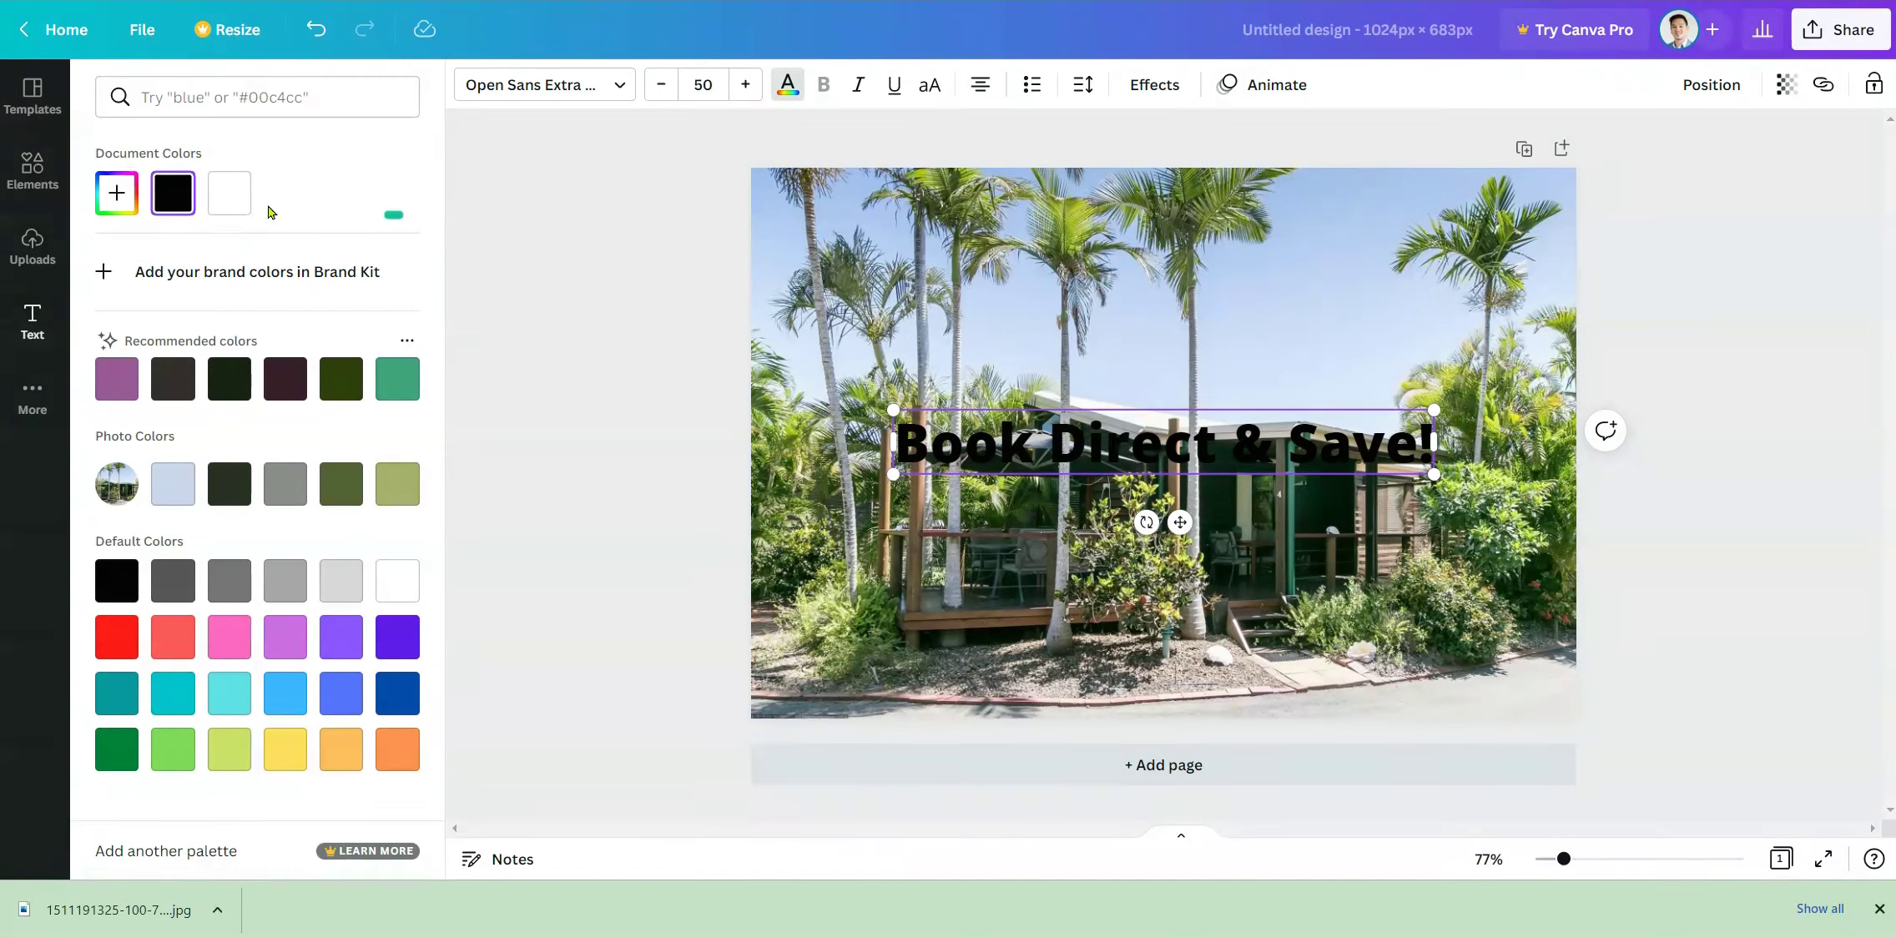
left_click(232, 198)
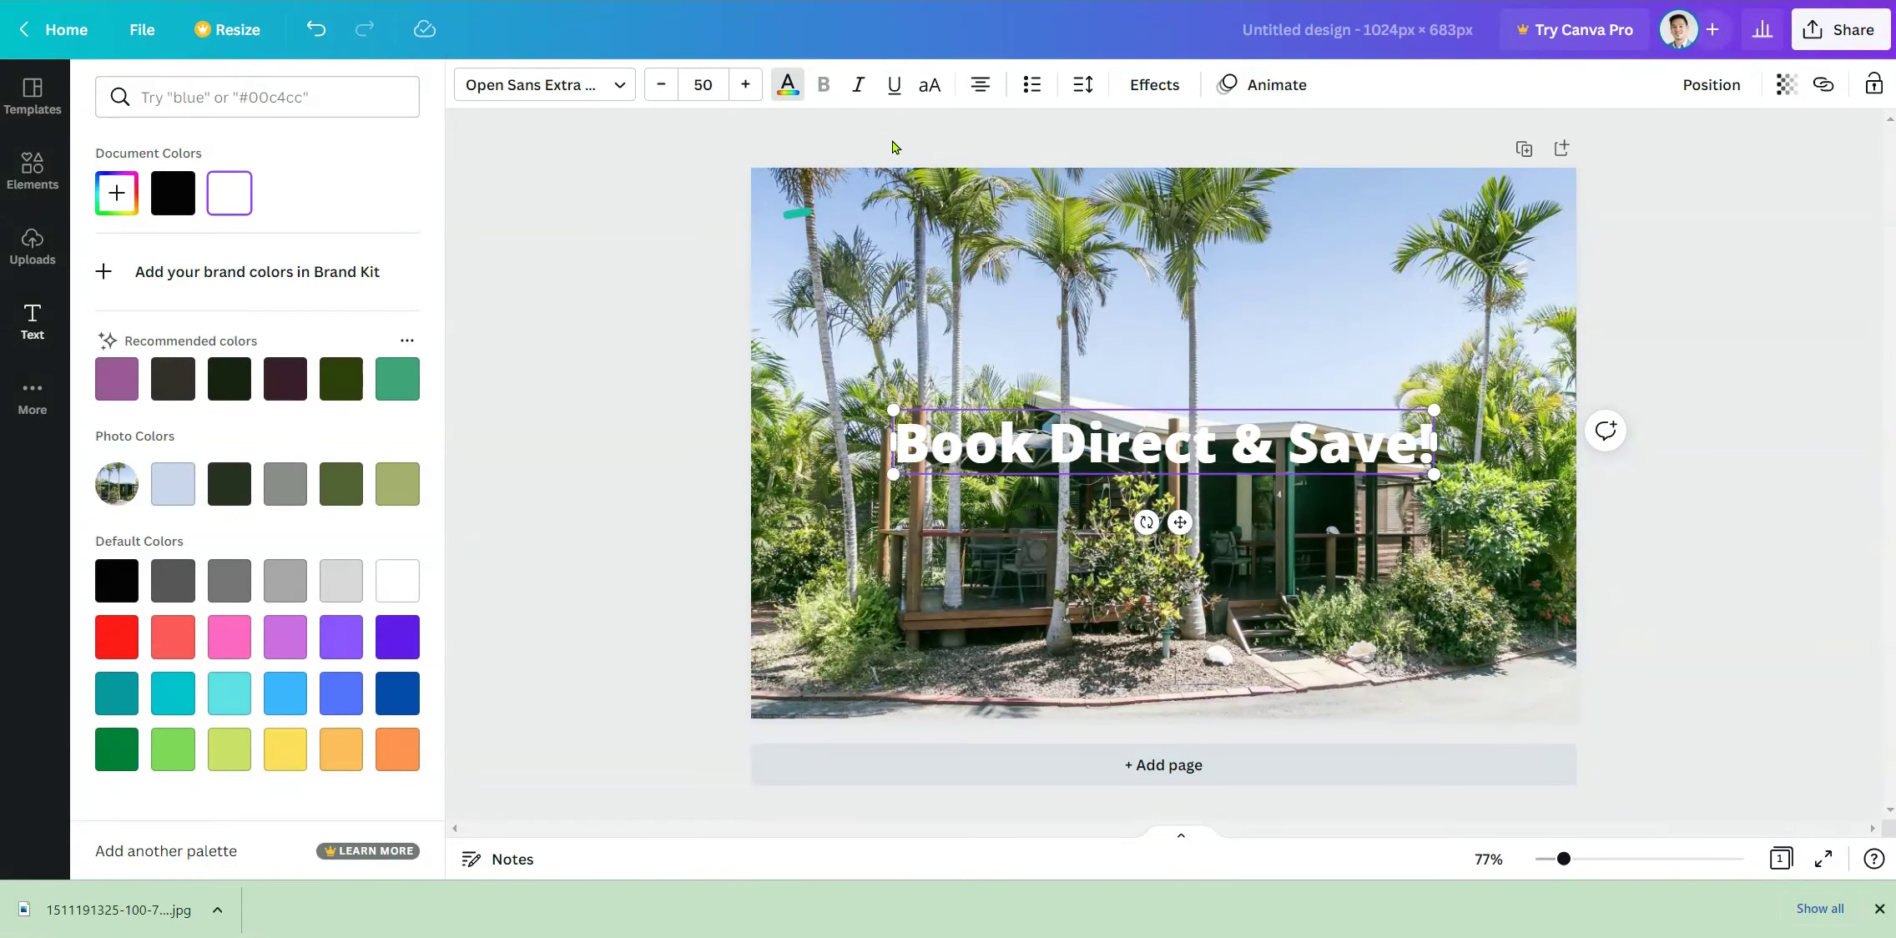
left_click(1150, 88)
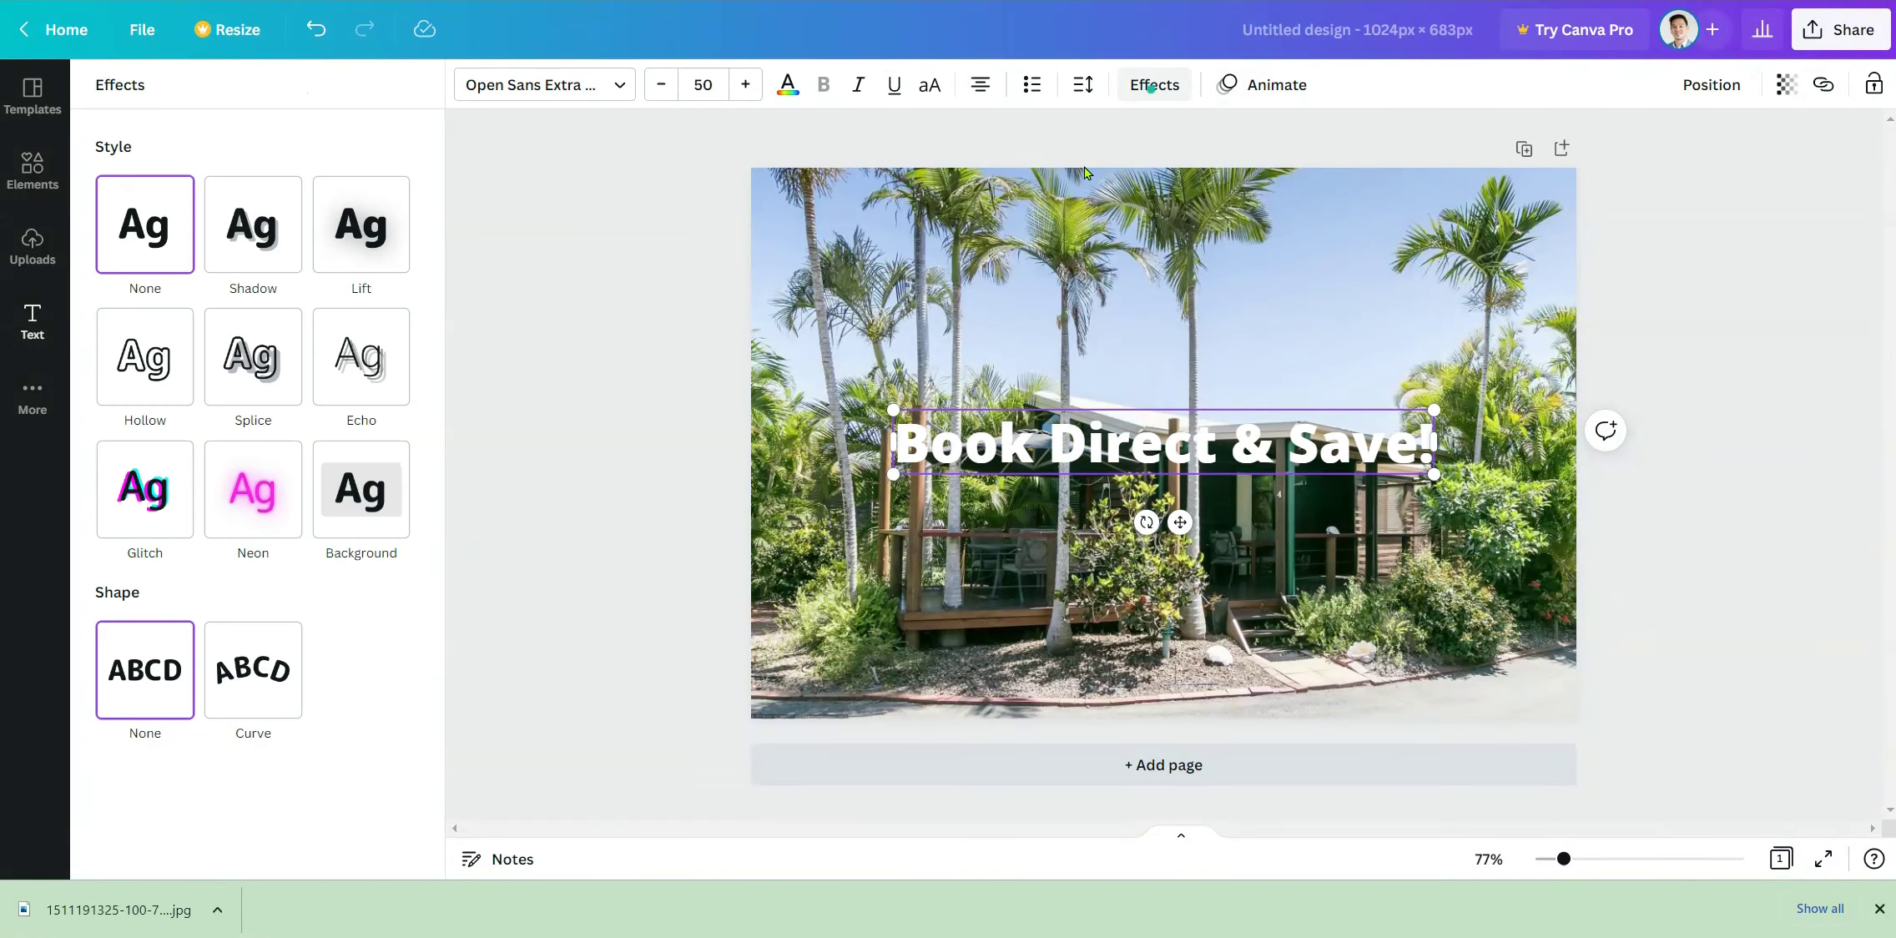
left_click(367, 248)
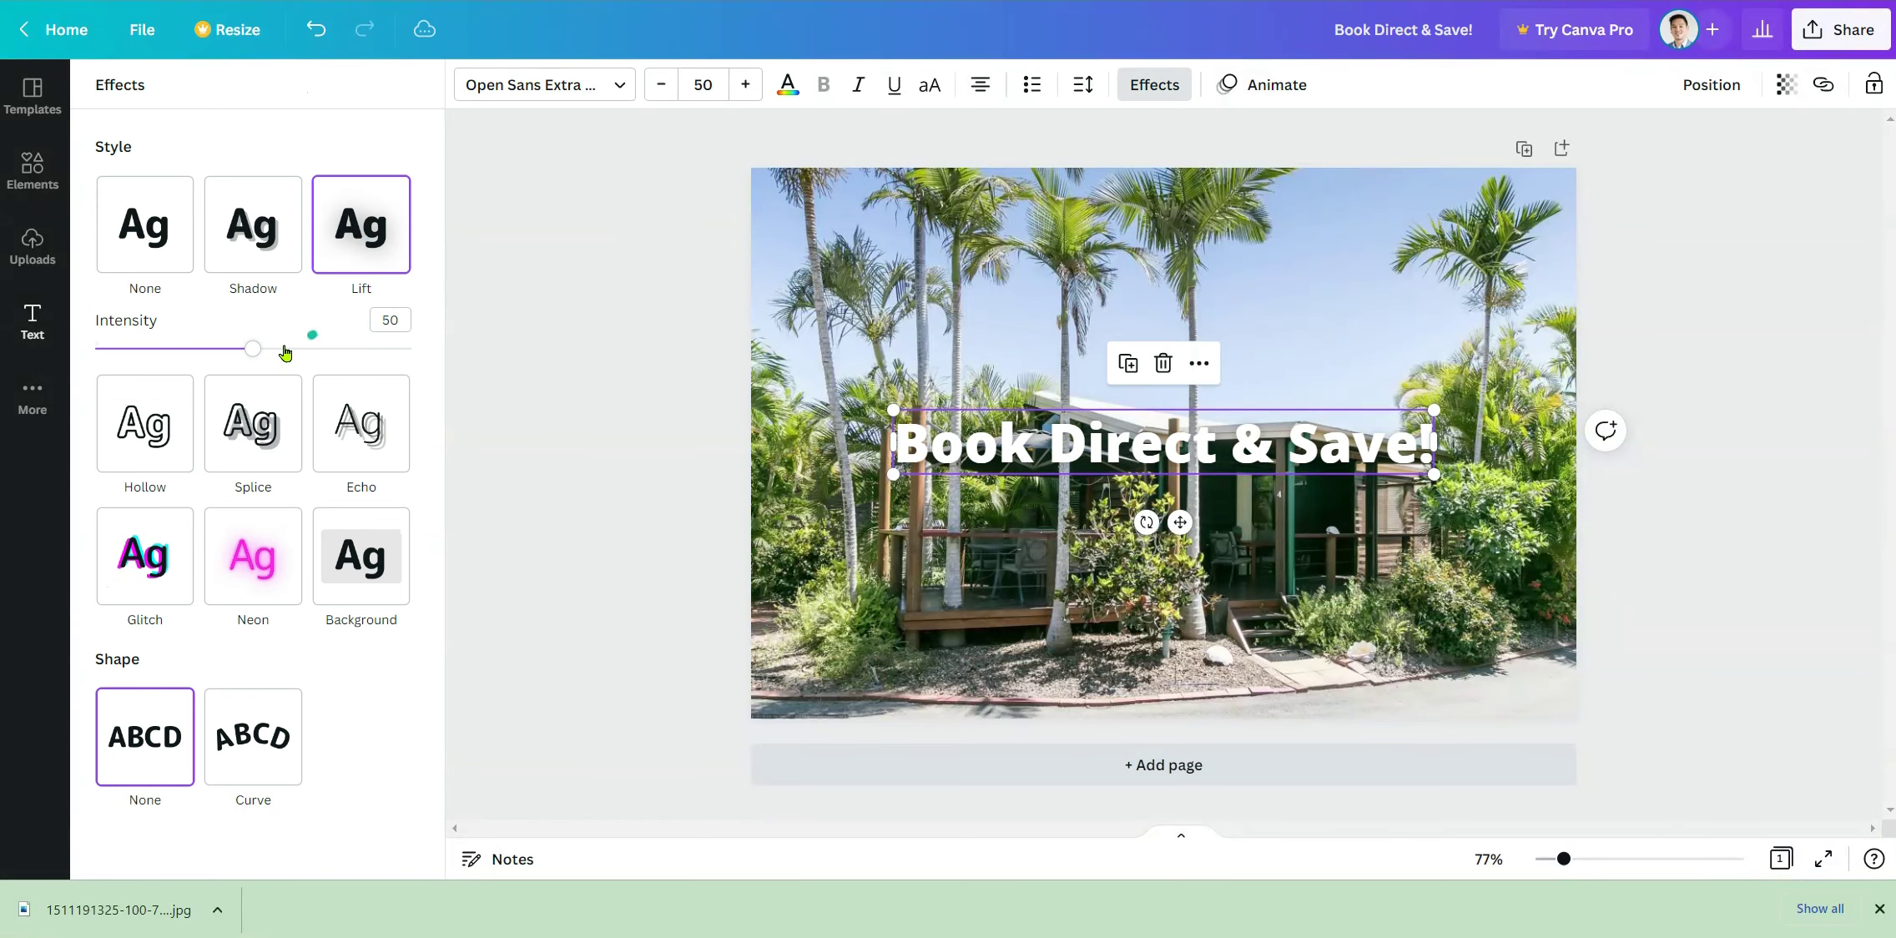
left_click_drag(254, 356, 459, 368)
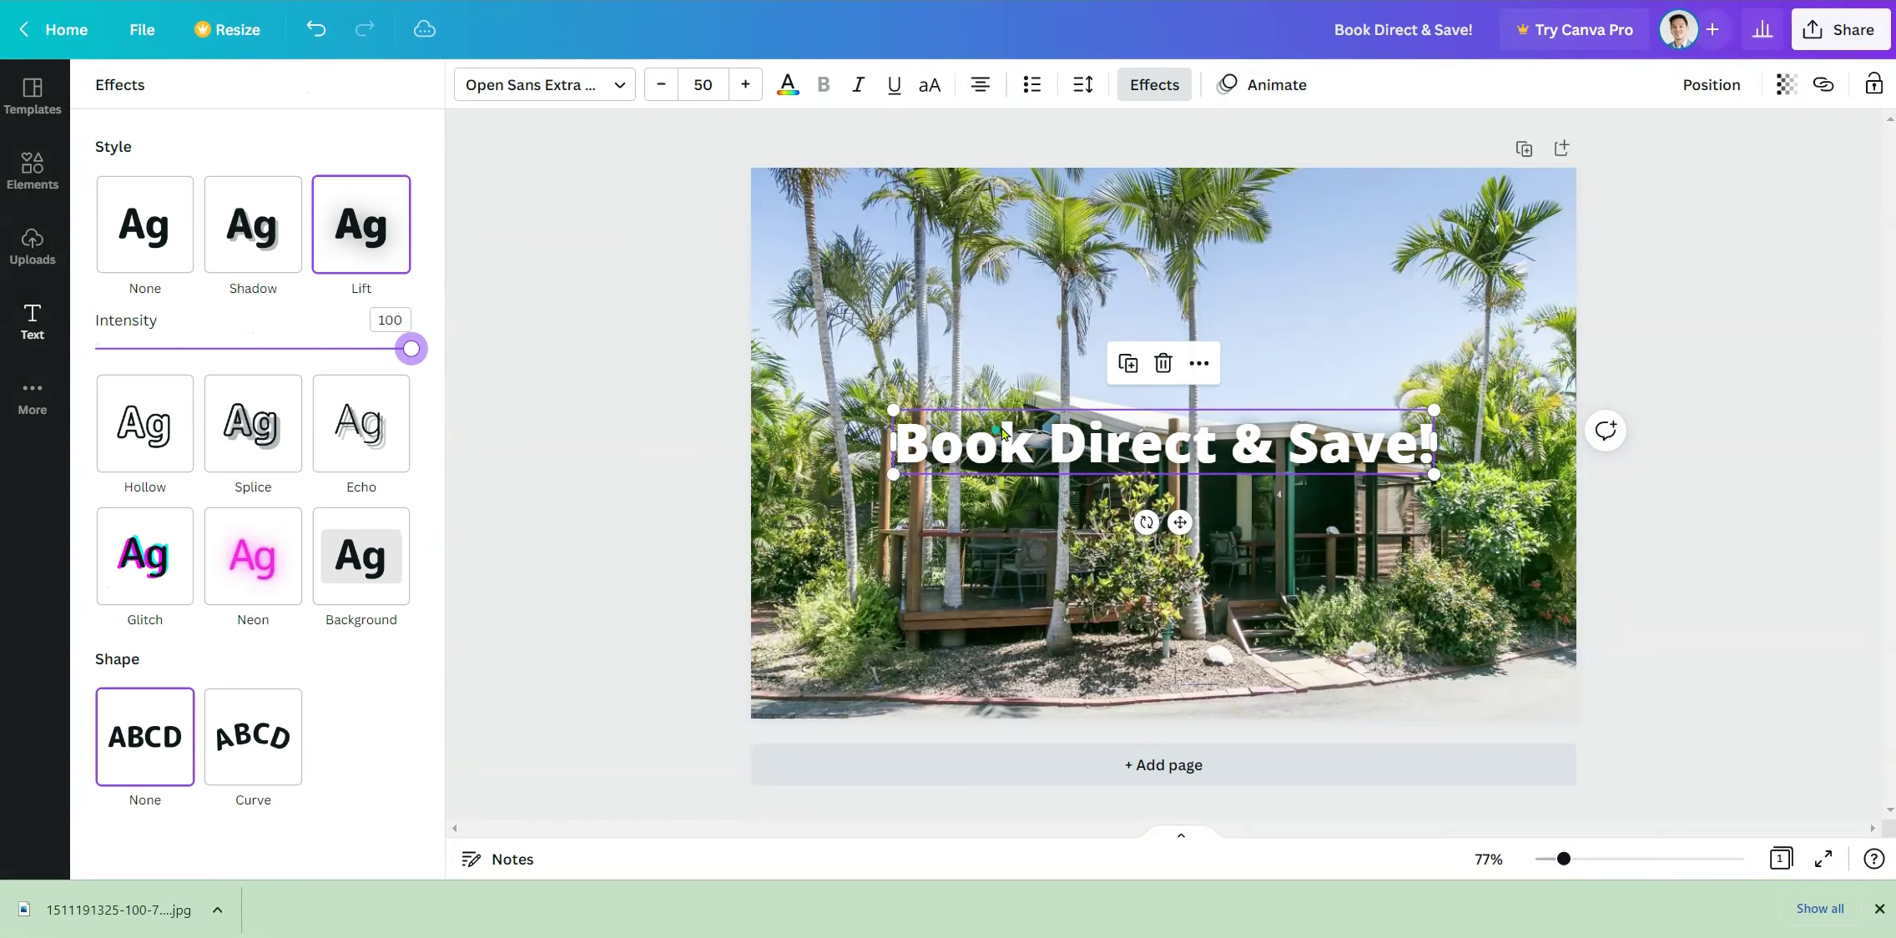
left_click(1384, 476)
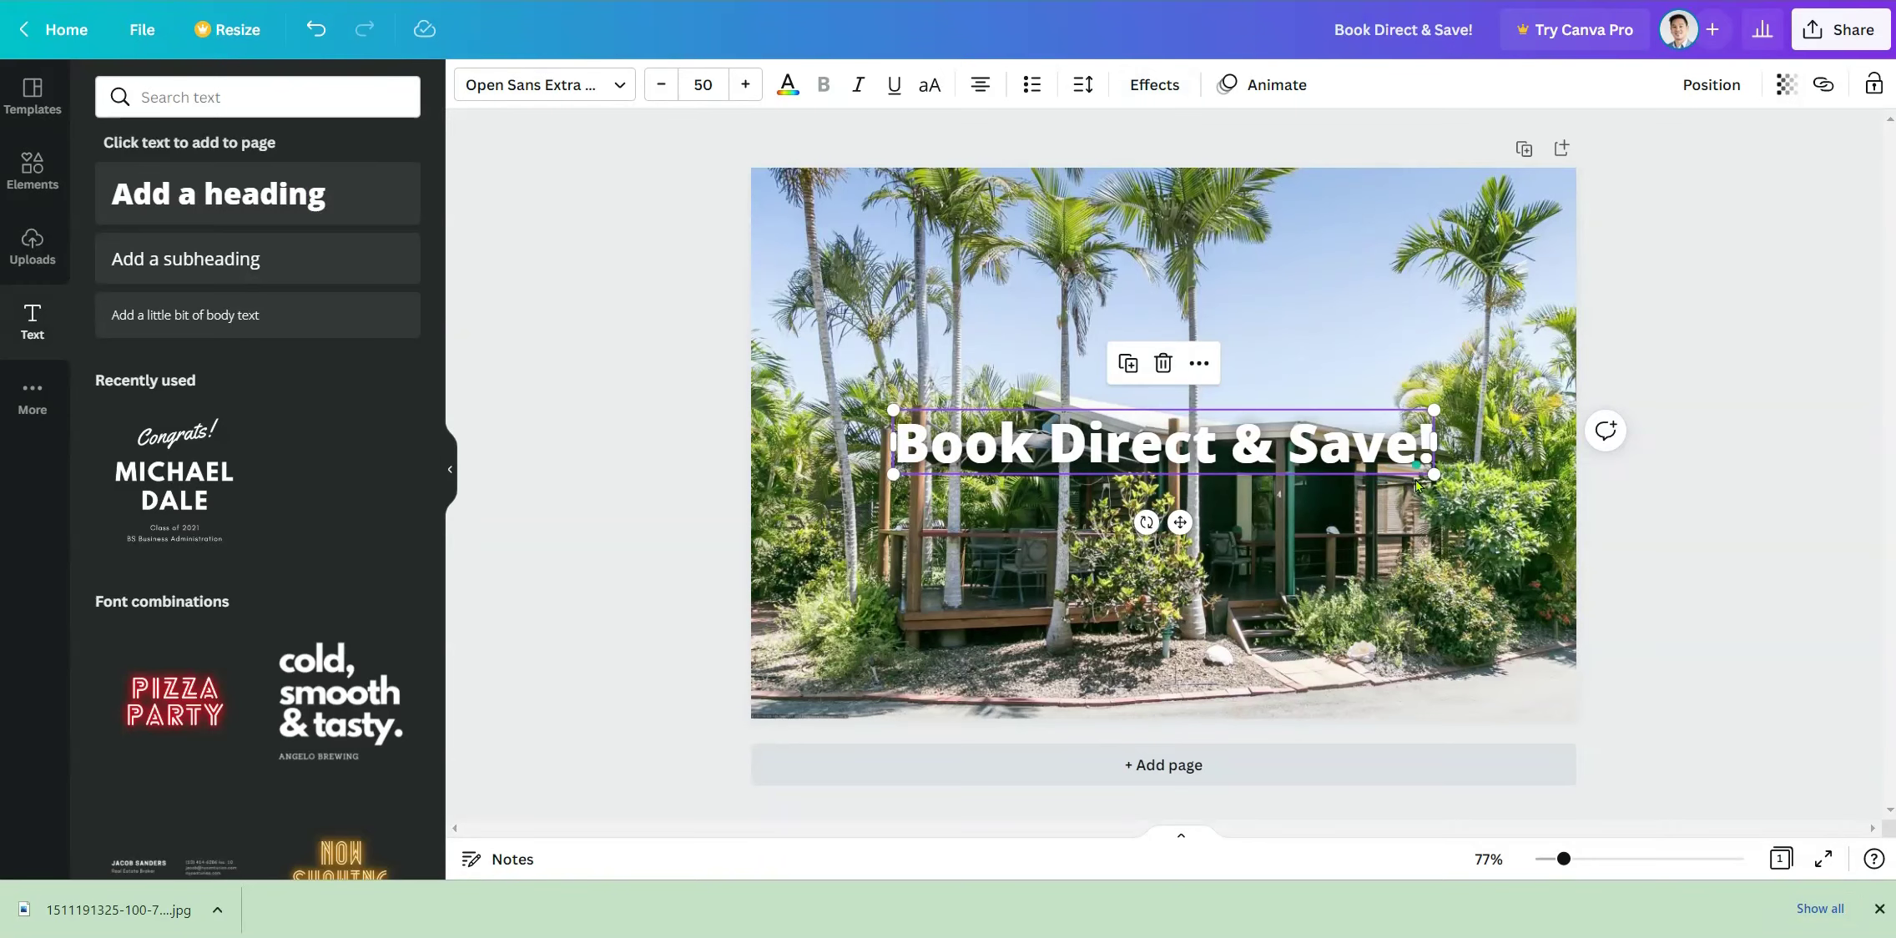
left_click(1300, 456)
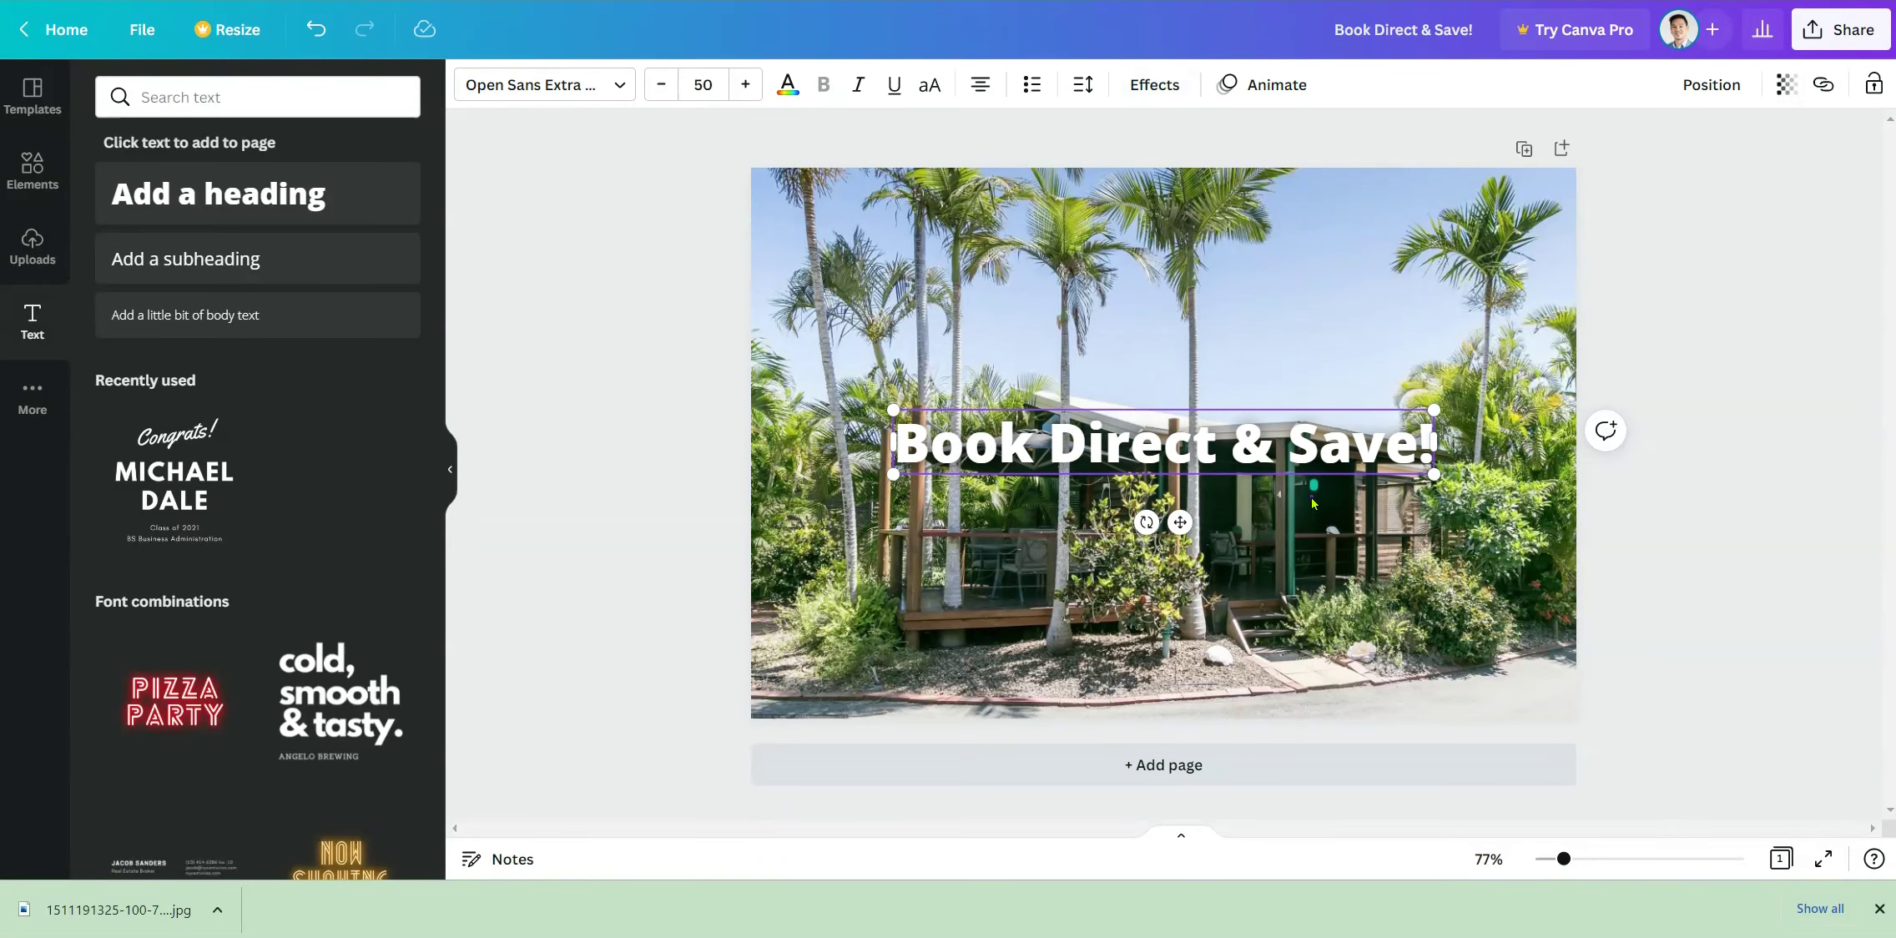
left_click(1310, 475)
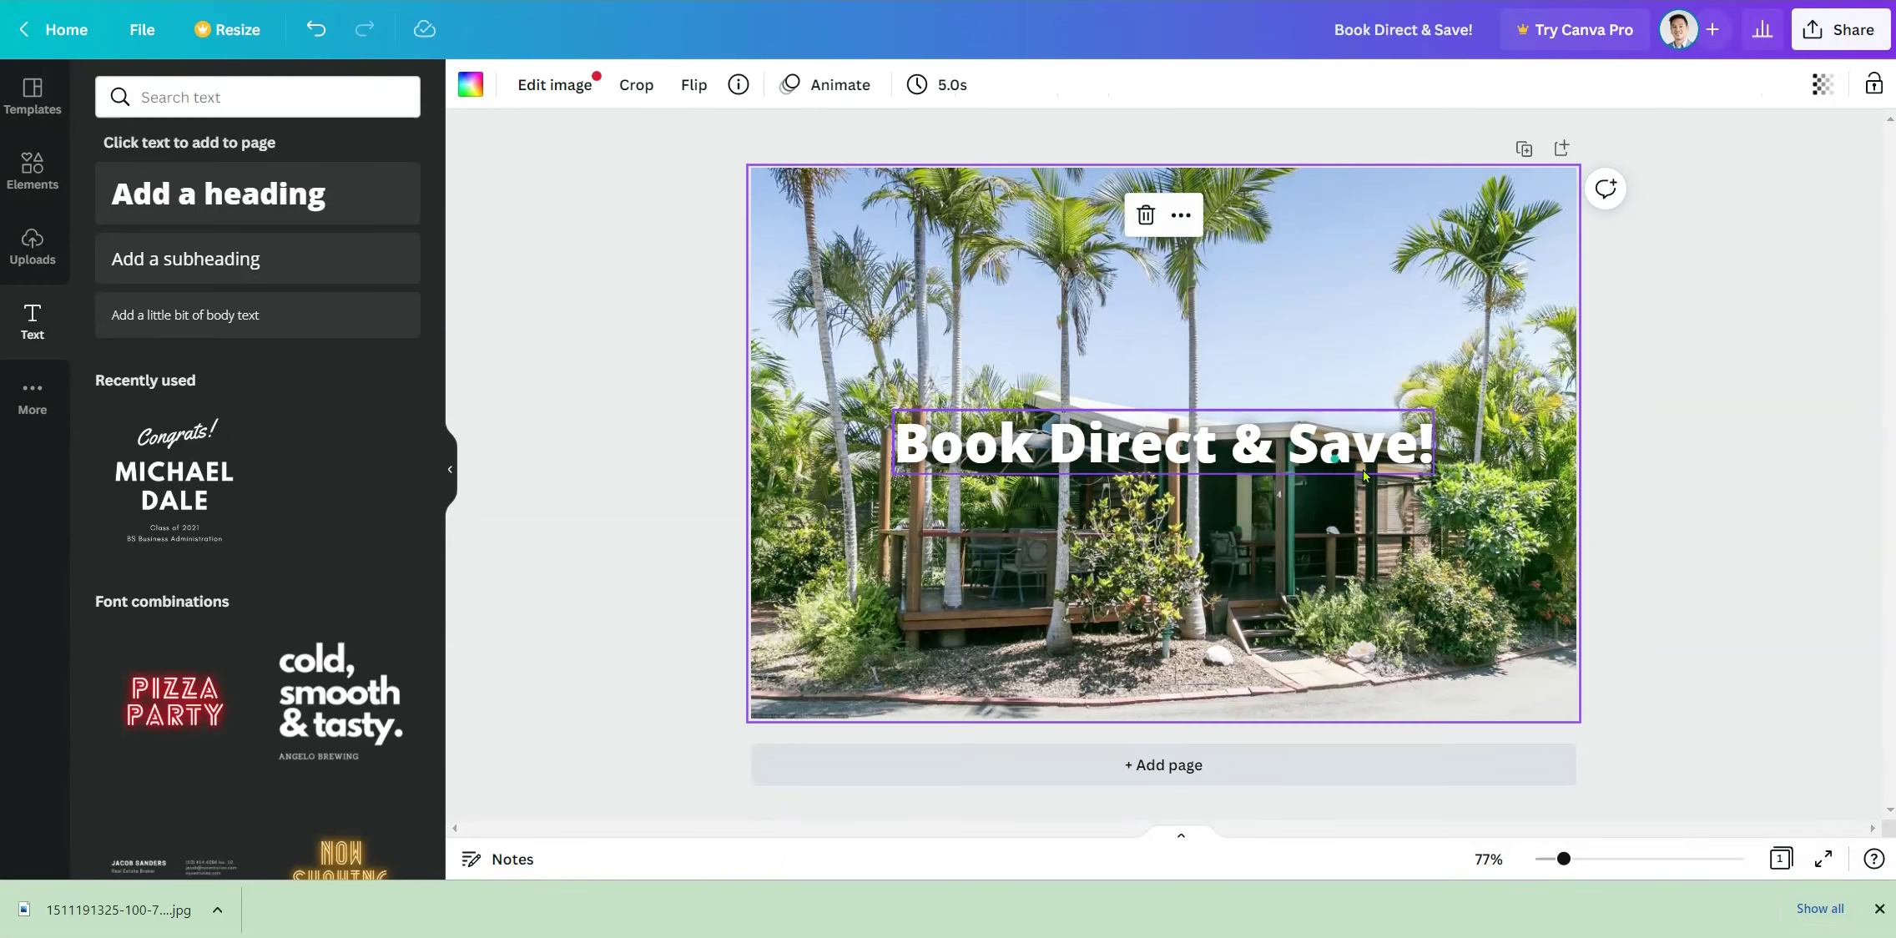
Step: Drag the 'Book Direct & Save!' heading up and left onto the photo's upper-left area
left_click(1160, 453)
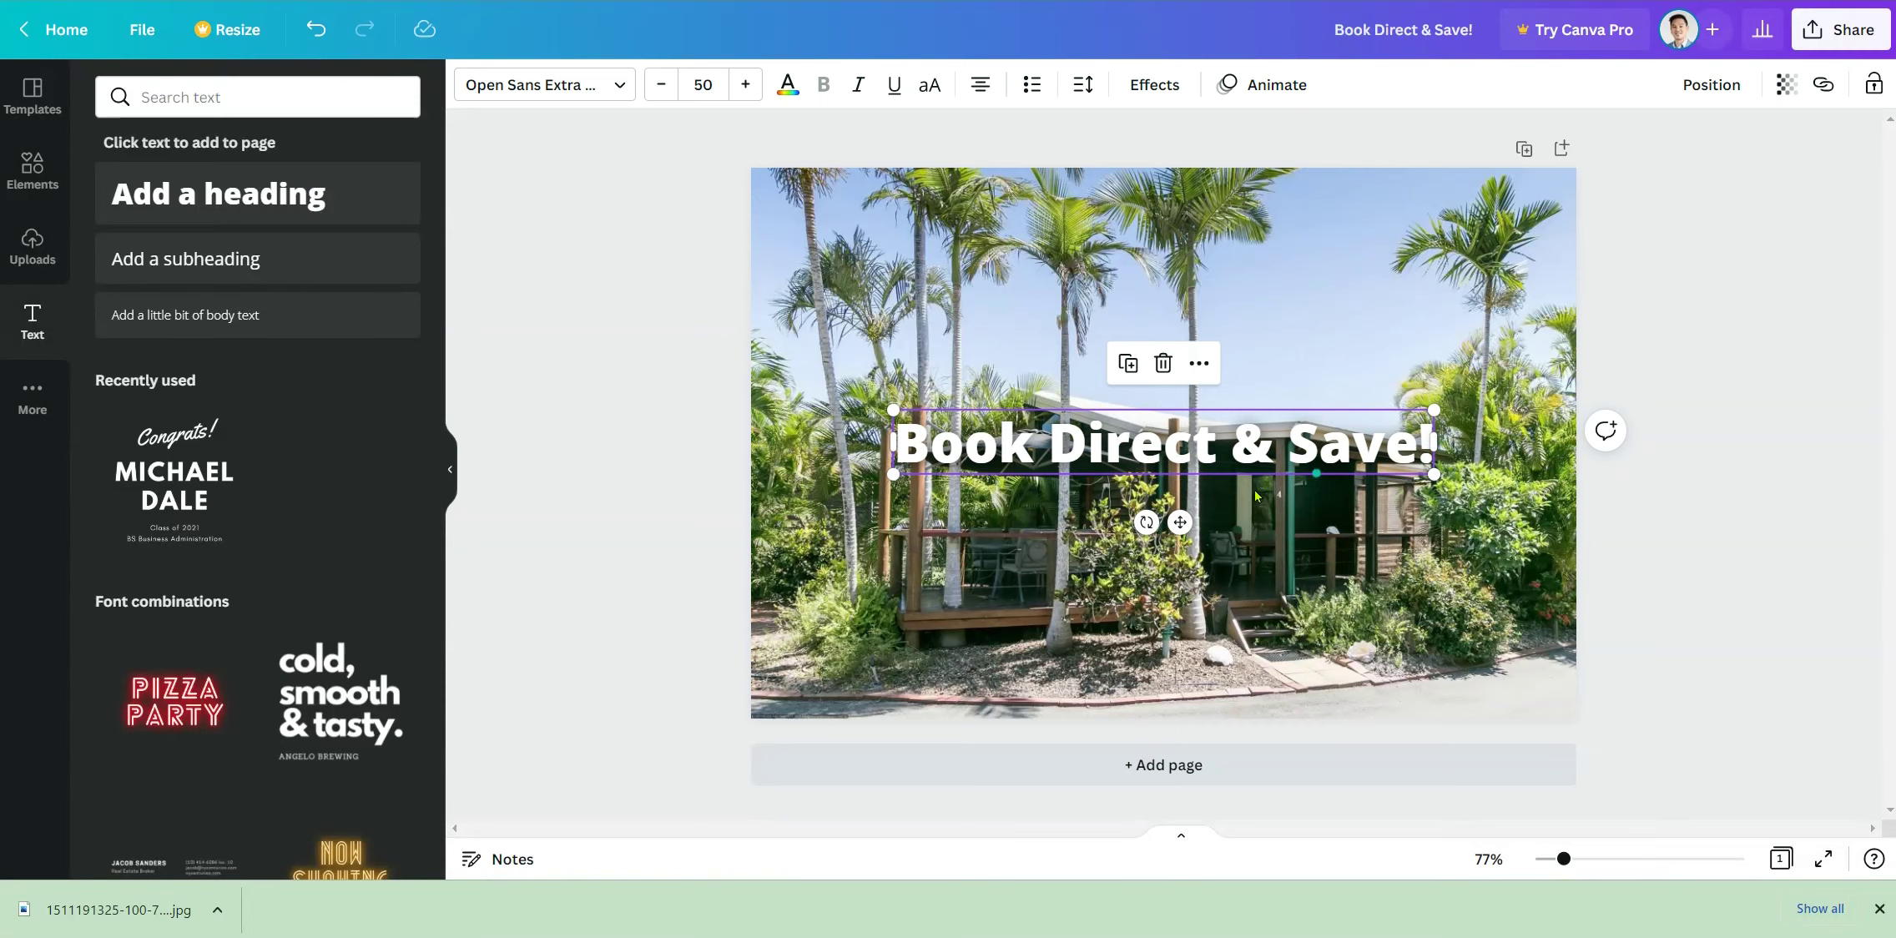
left_click_drag(1180, 522, 1051, 399)
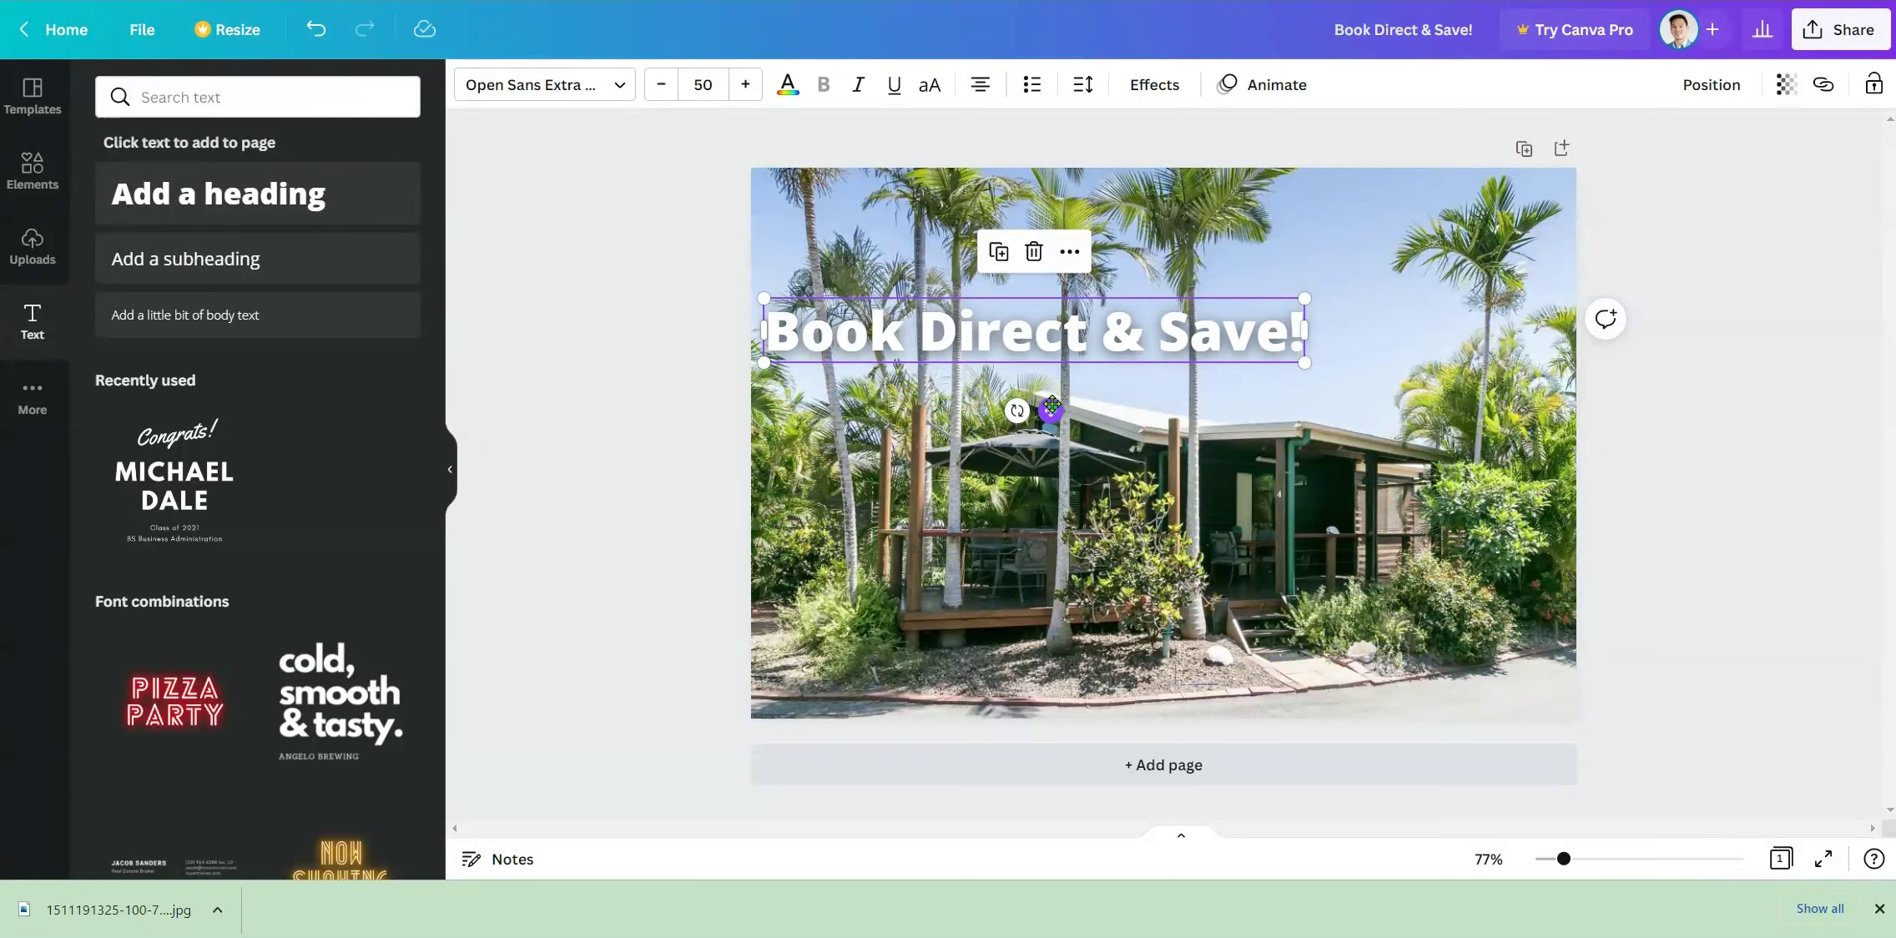
left_click_drag(1052, 407, 1052, 401)
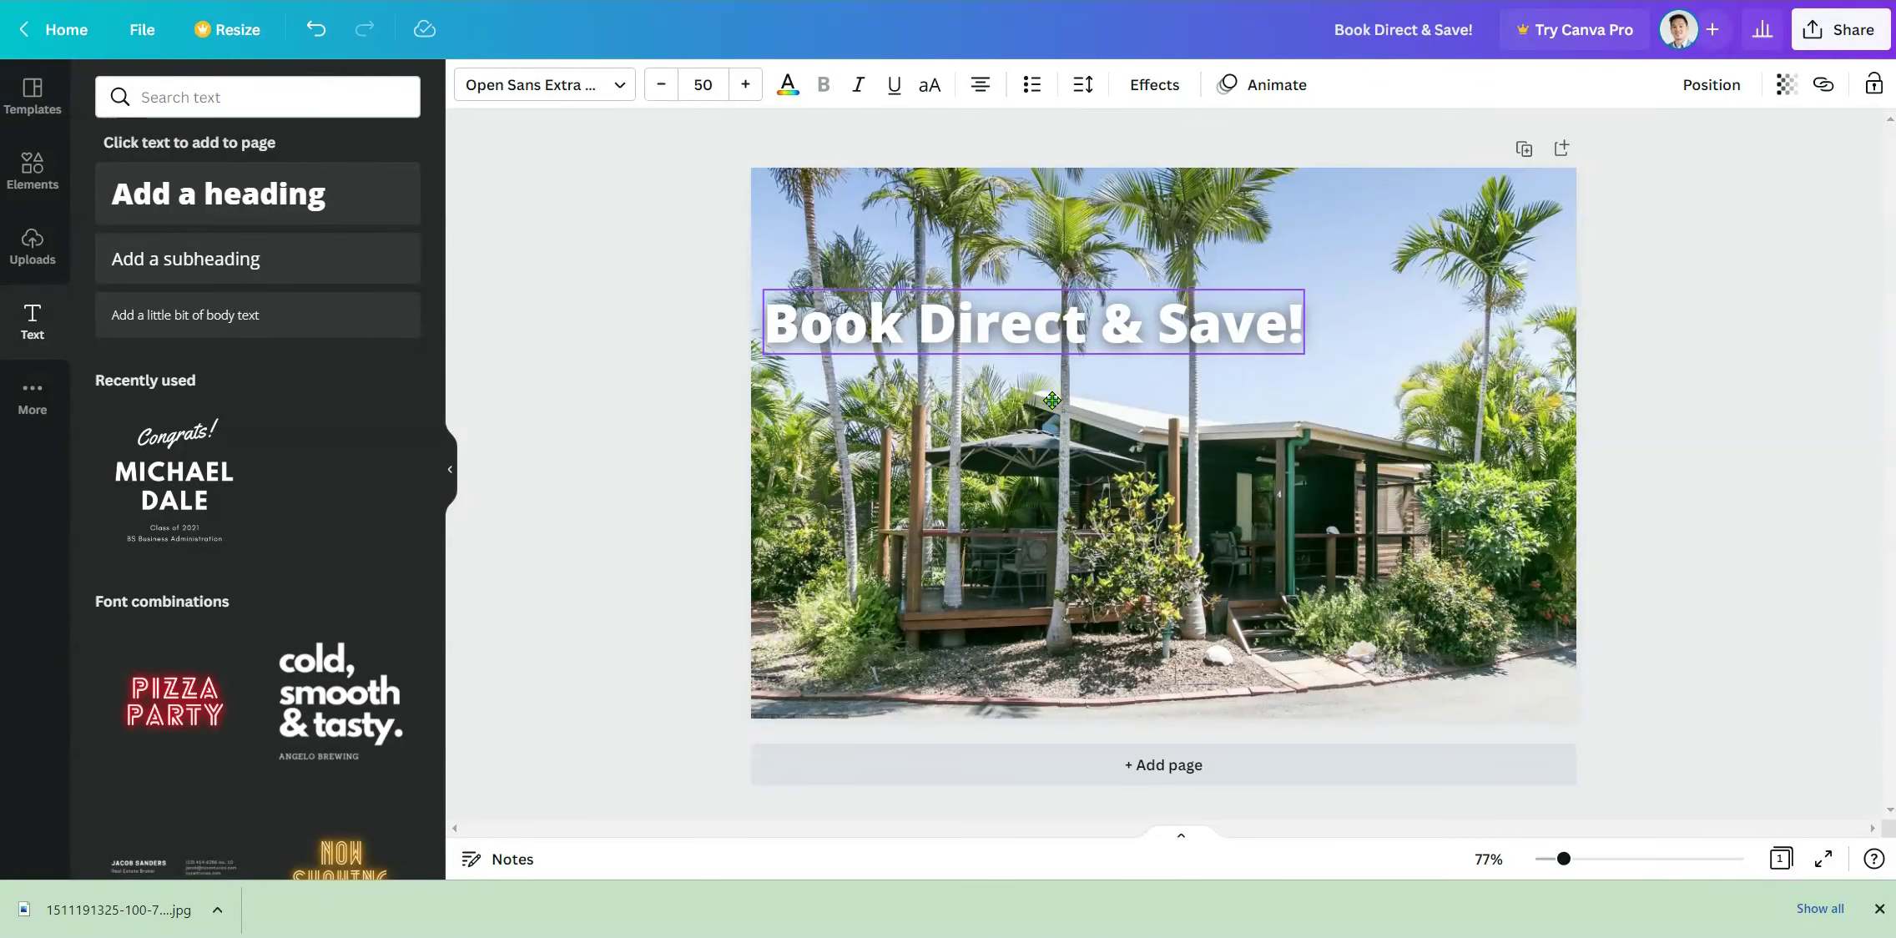
left_click_drag(1051, 400, 1053, 402)
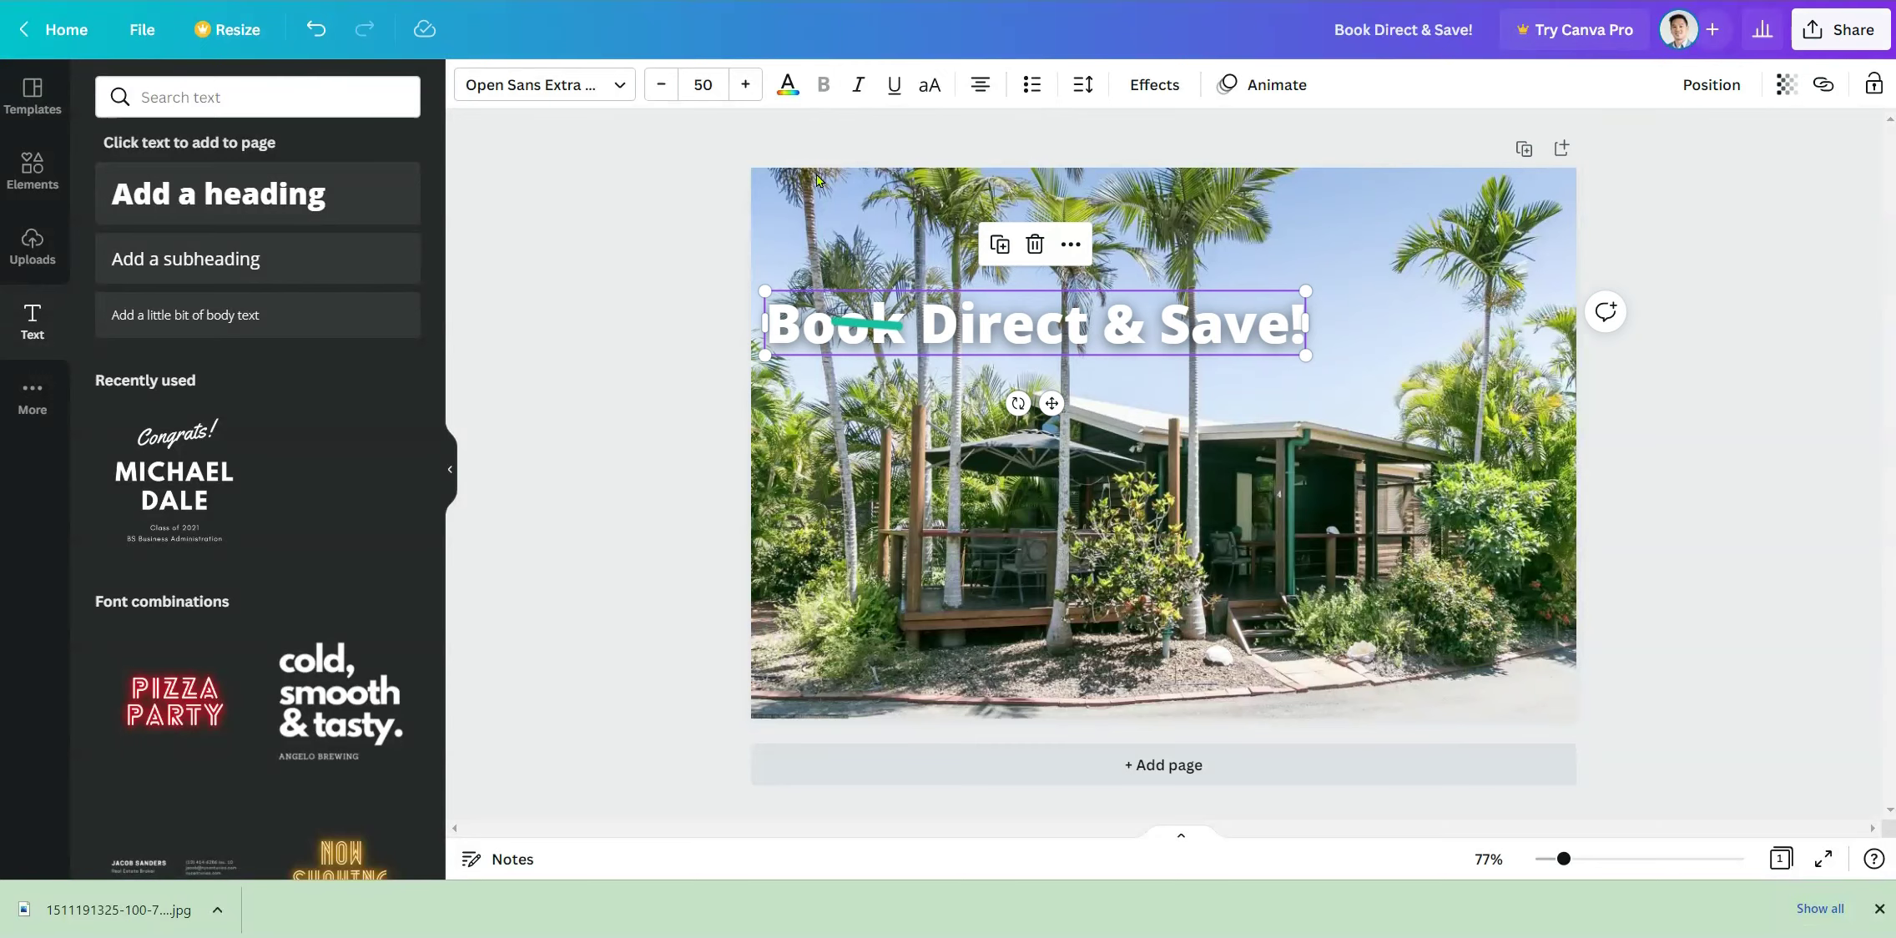
left_click(1160, 87)
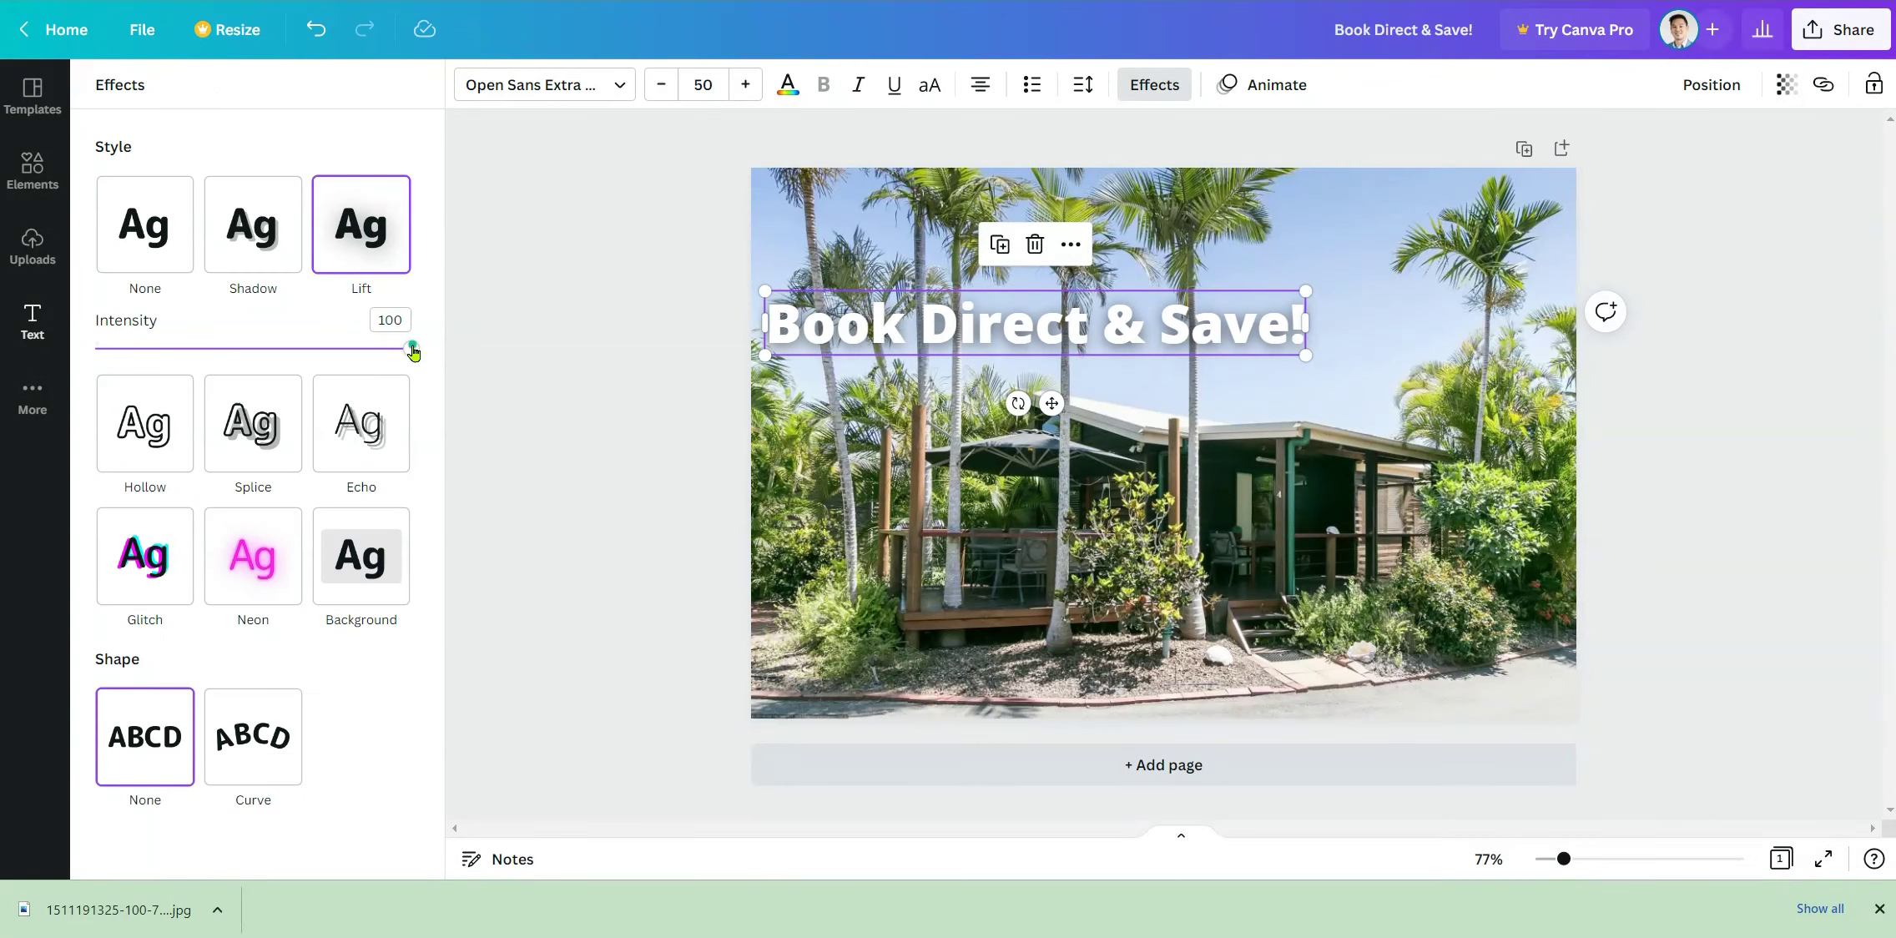
Step: Download the Canva design as a PNG file
left_click(1825, 41)
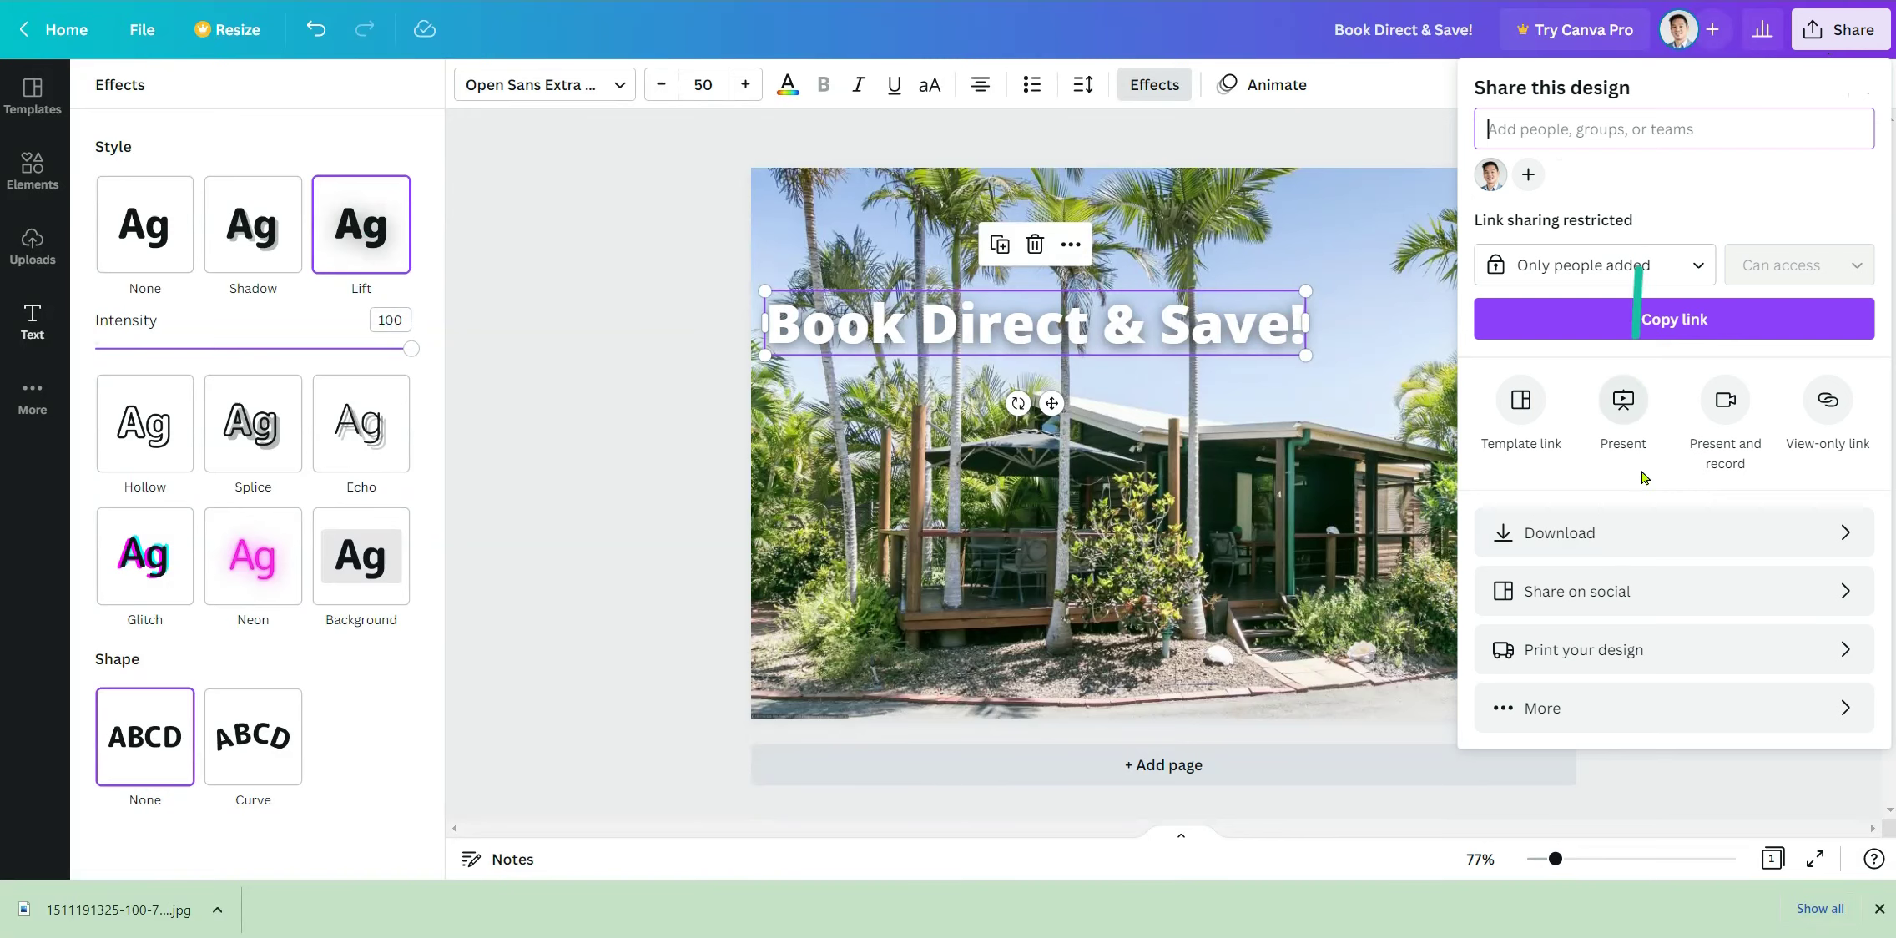
left_click(1617, 530)
left_click(1616, 531)
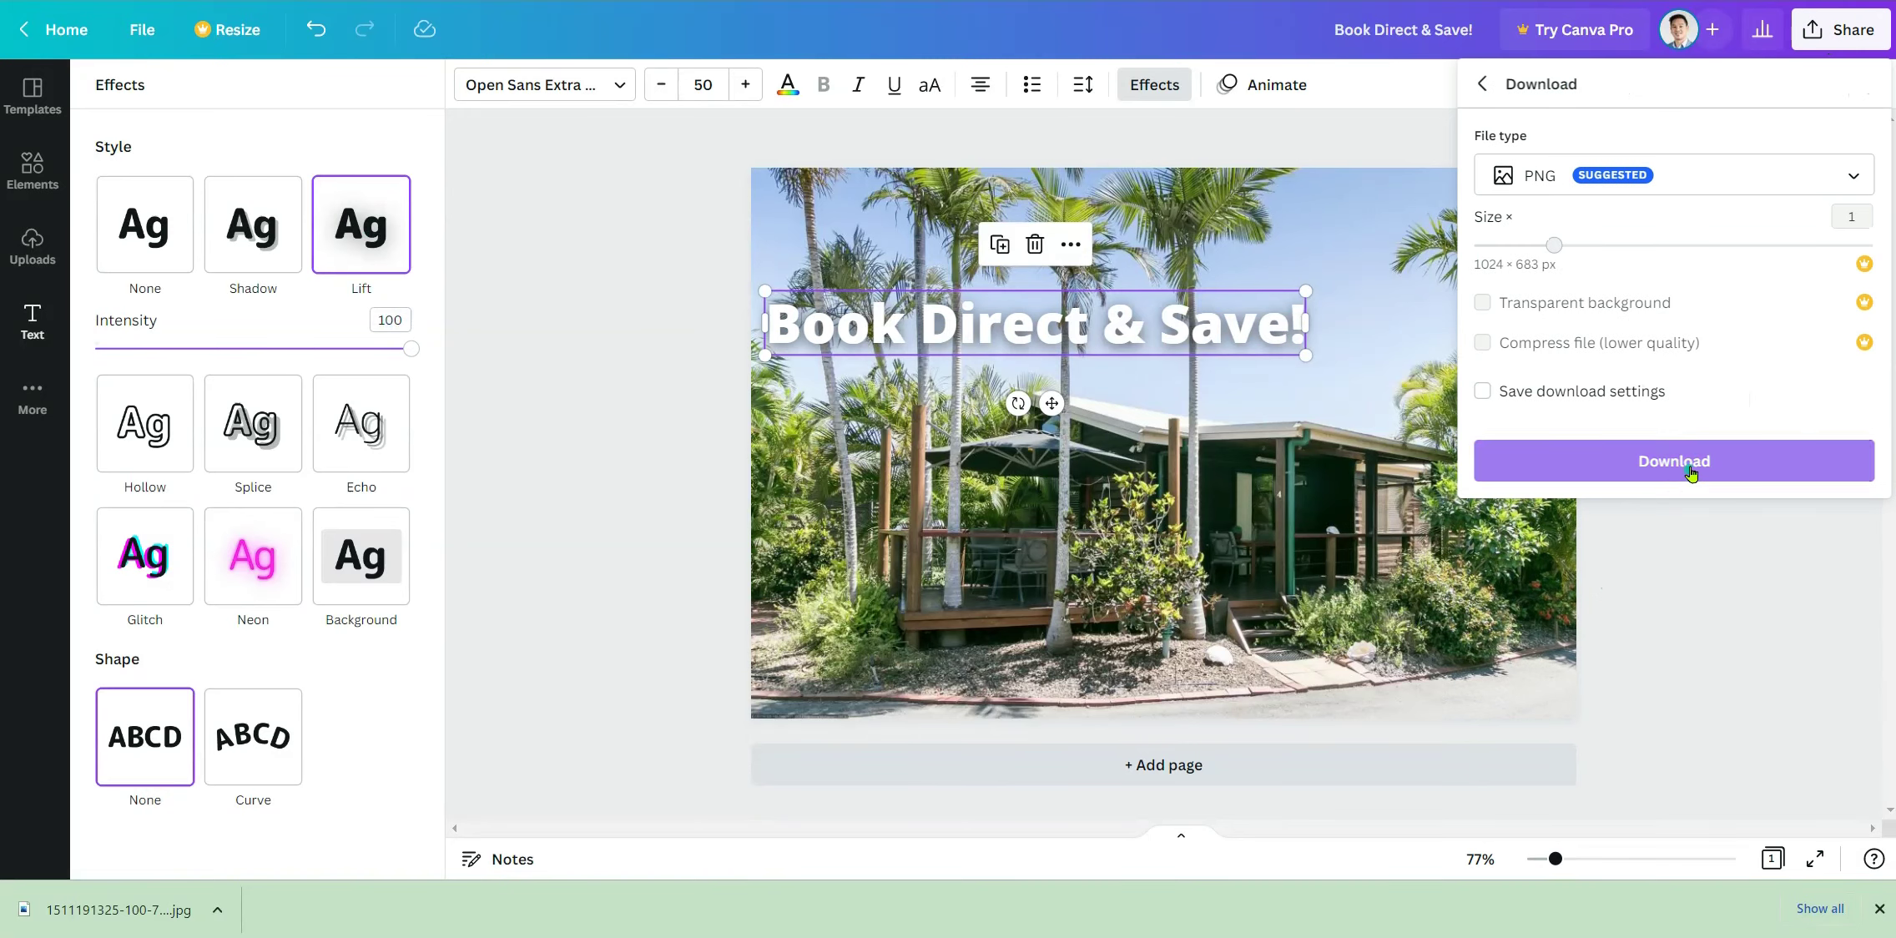
left_click(1691, 472)
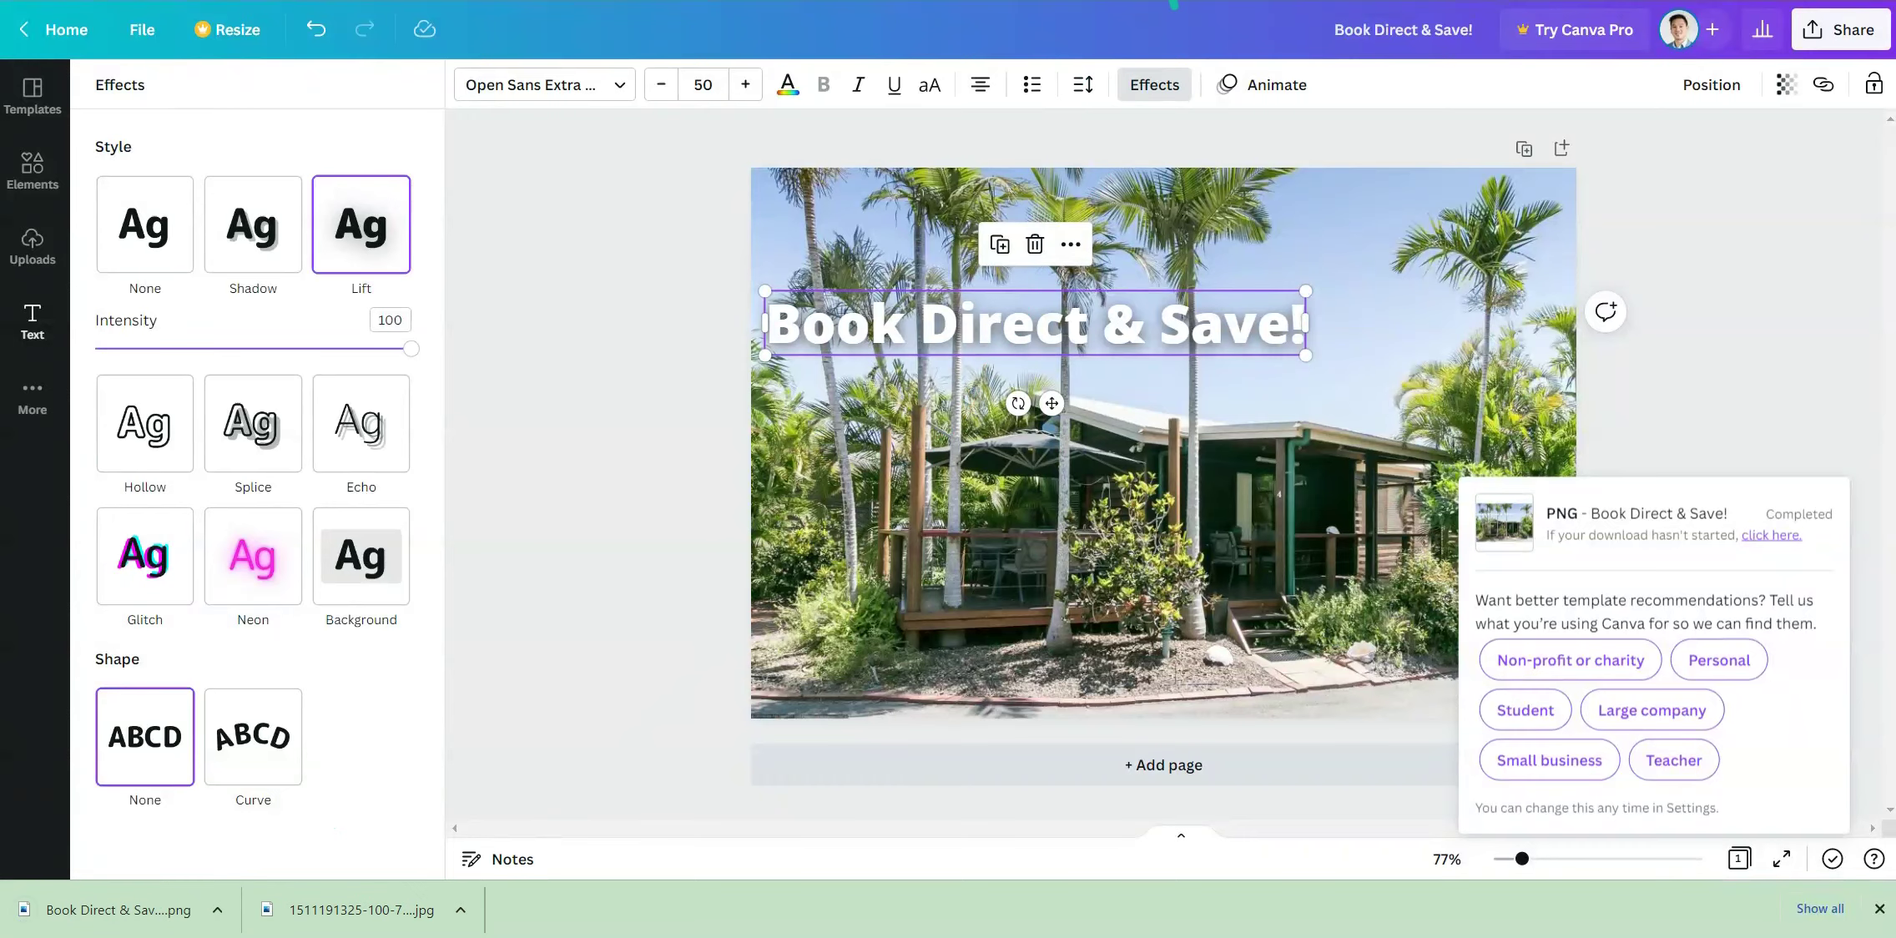
left_click(1174, 1)
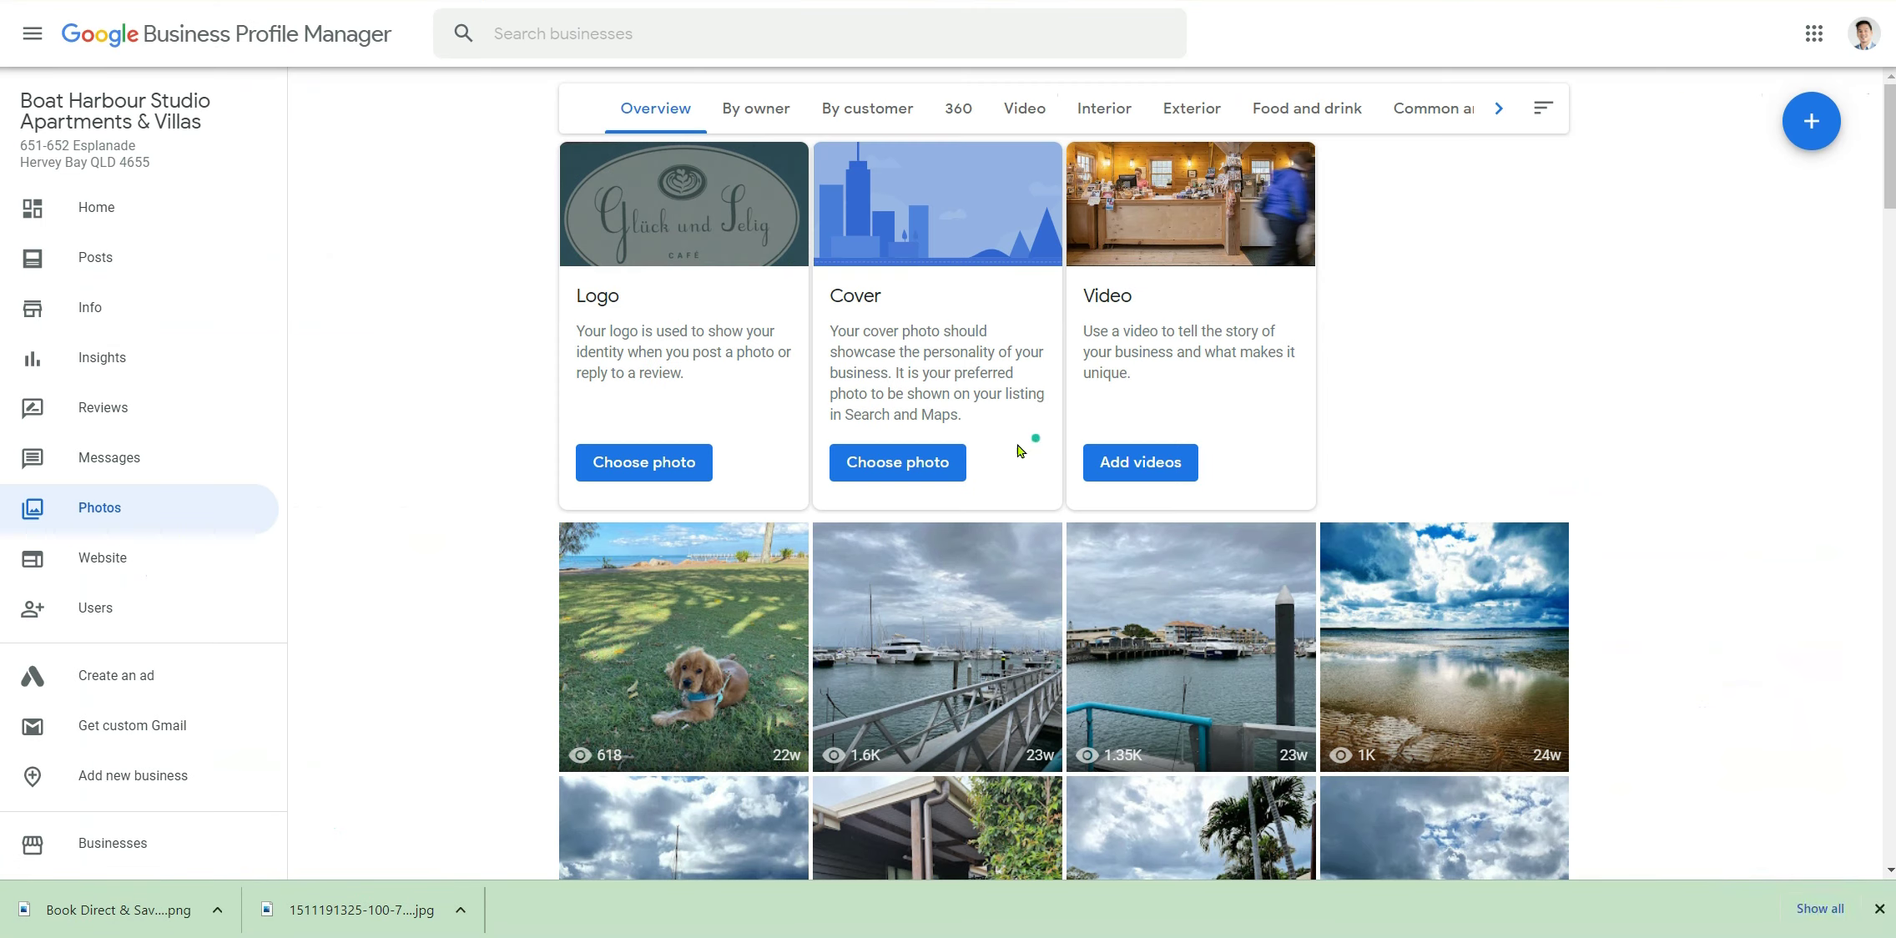
Step: Drop the downloaded 'Book Direct & Save!' PNG into the Cover card's Set cover dialog
left_click(911, 478)
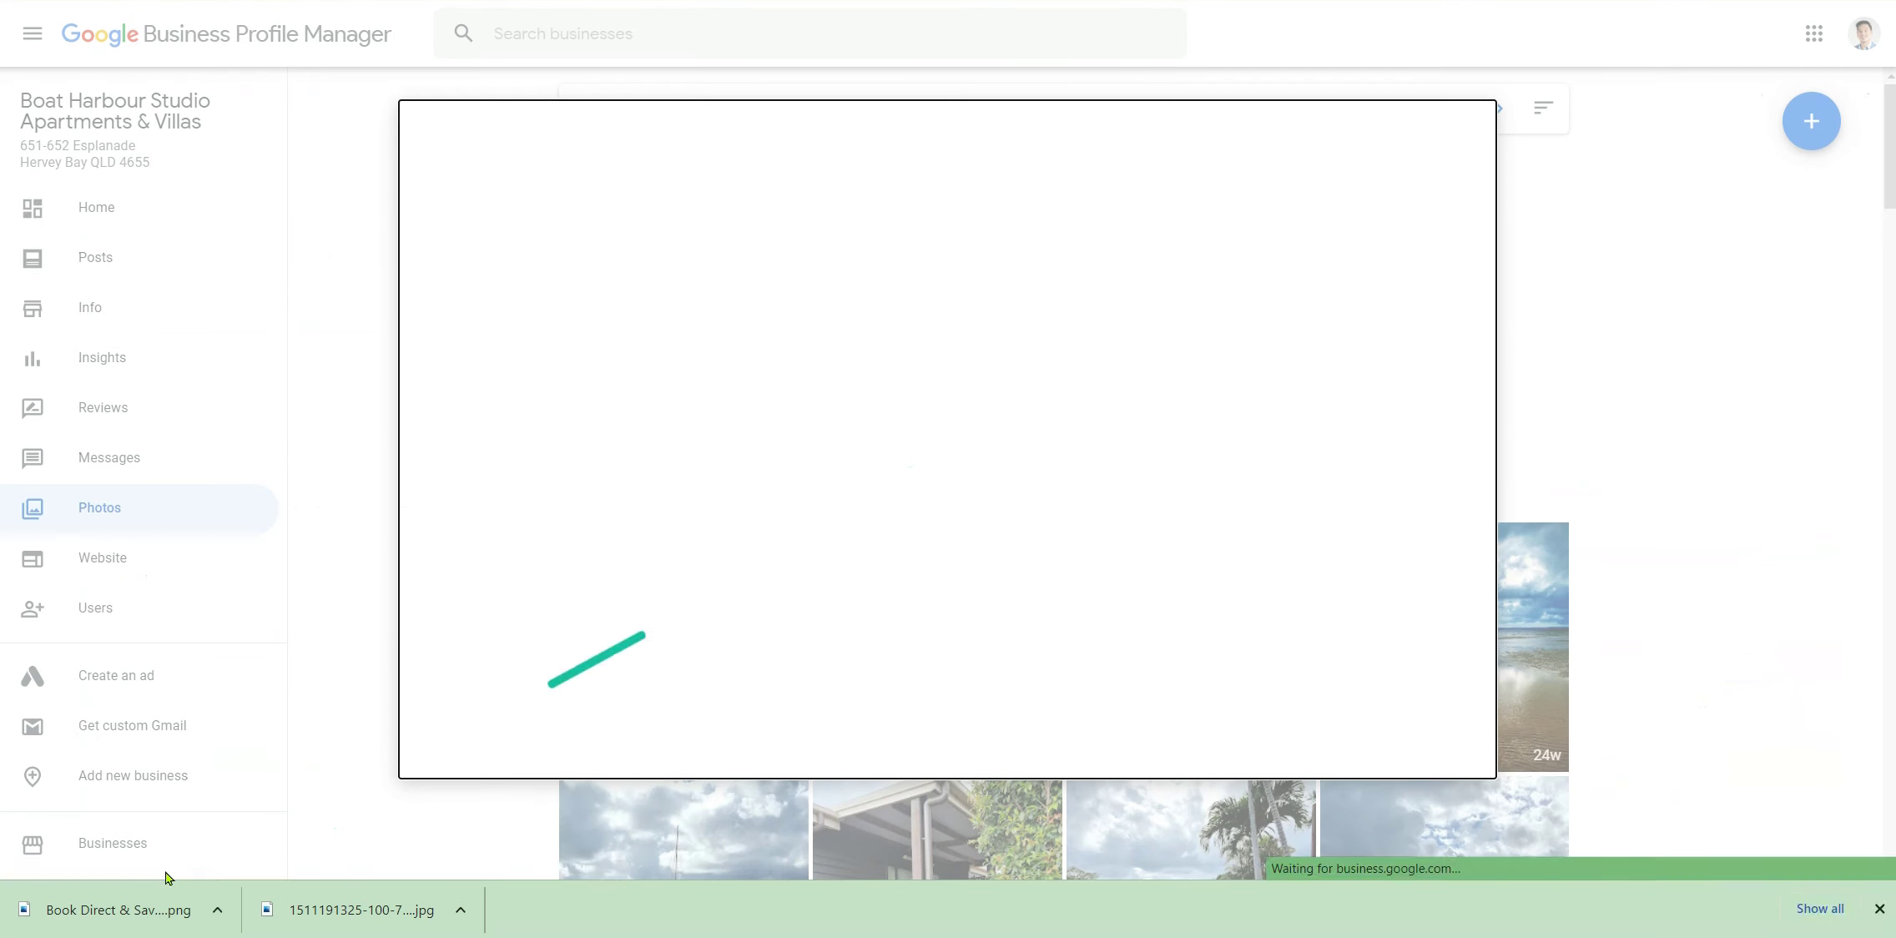
left_click_drag(134, 906, 892, 367)
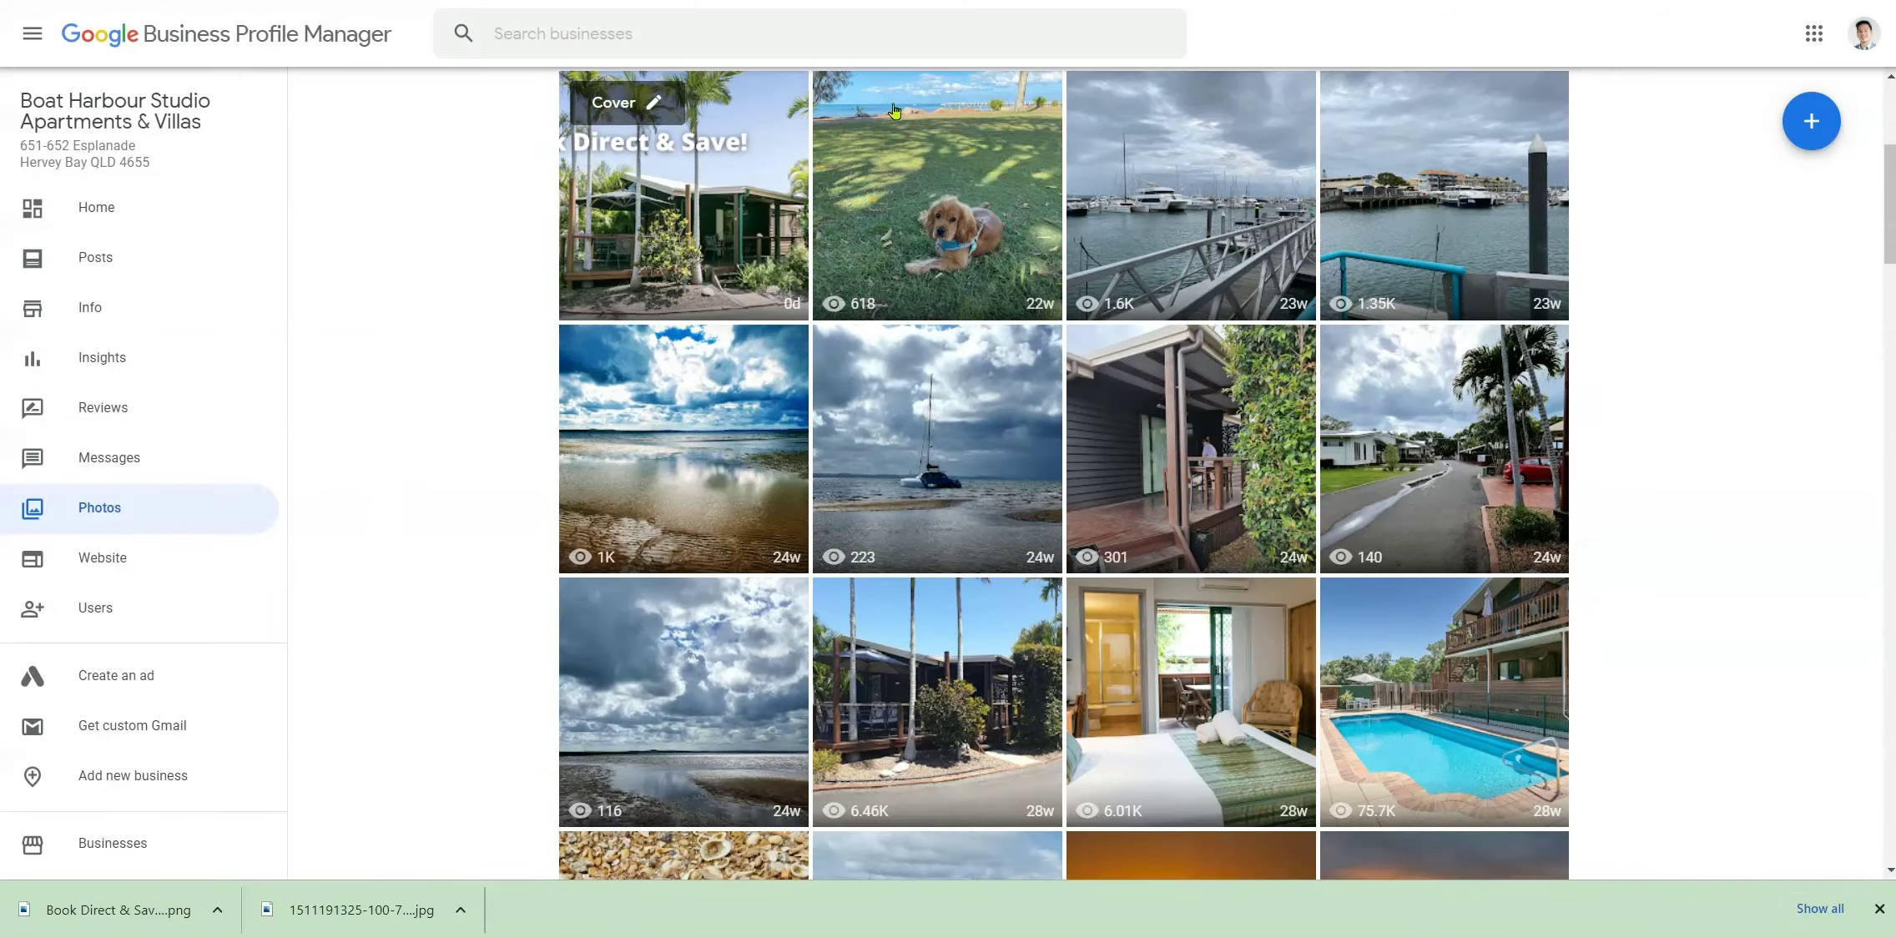
scroll(834, 208, "up", 1)
scroll(710, 332, "up", 1)
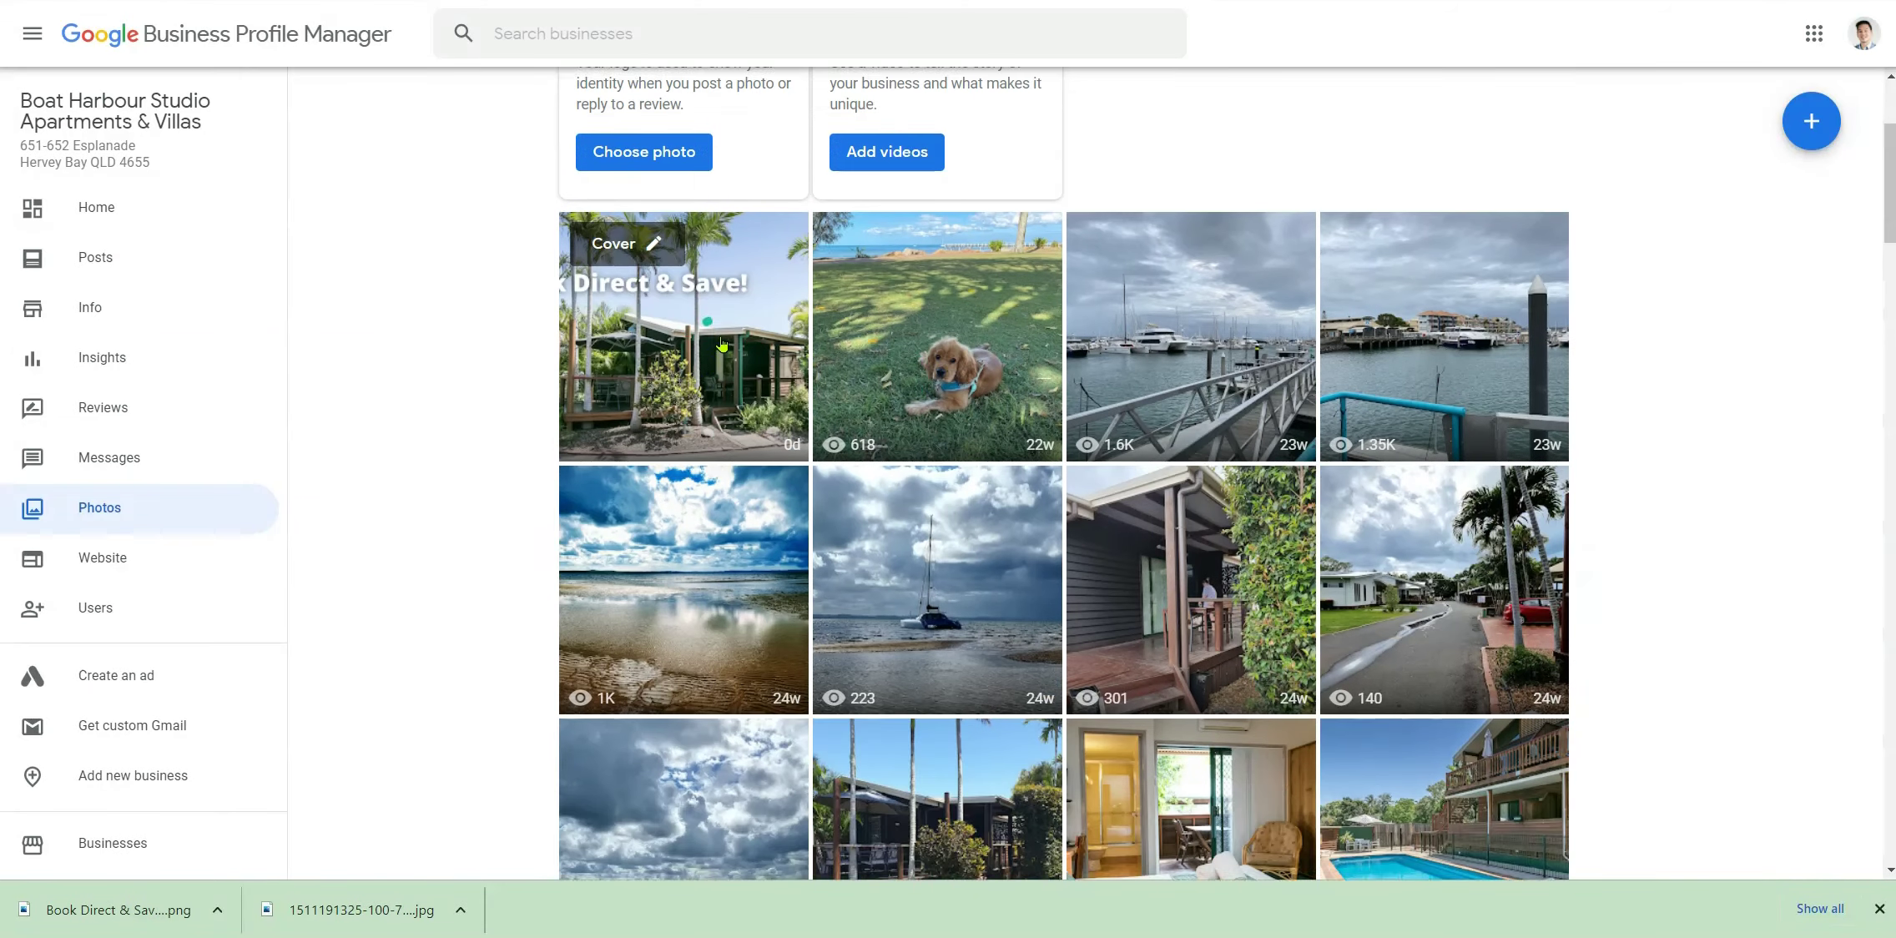
scroll(721, 344, "up", 1)
scroll(667, 443, "up", 1)
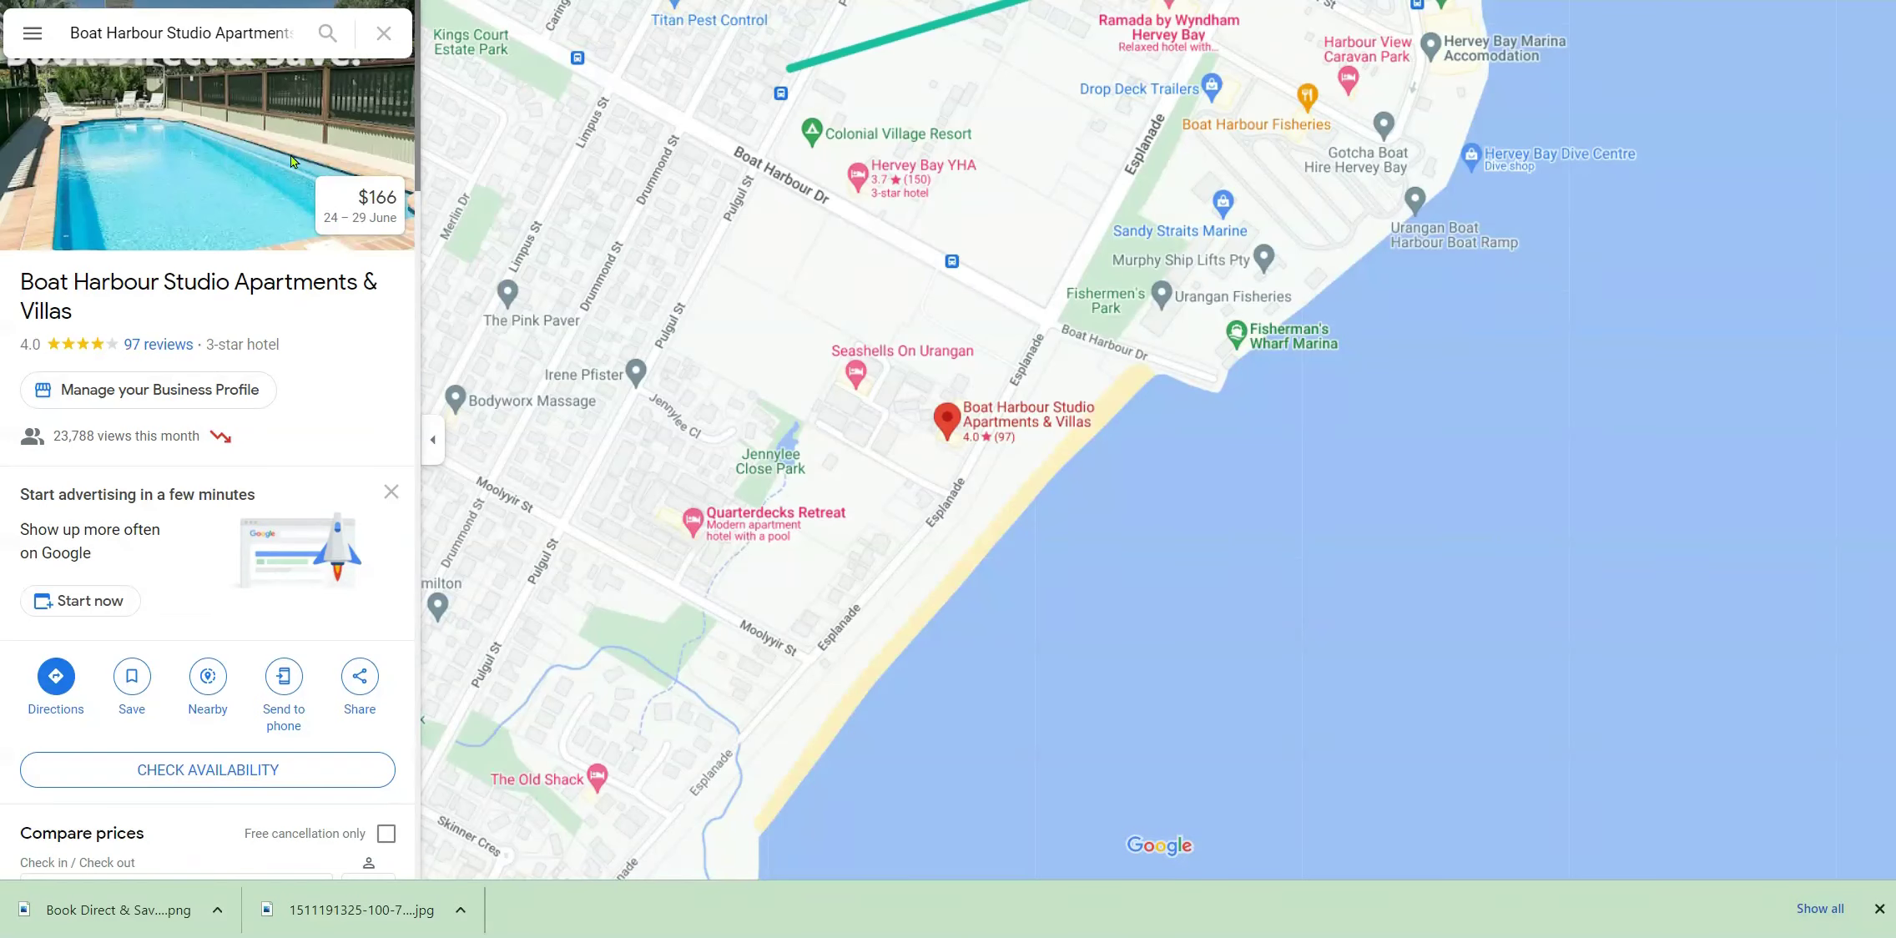
Step: Scroll the Crab Cottages on the Seafront map, then return to the Business Profile Photos page
mouse_move(166, 132)
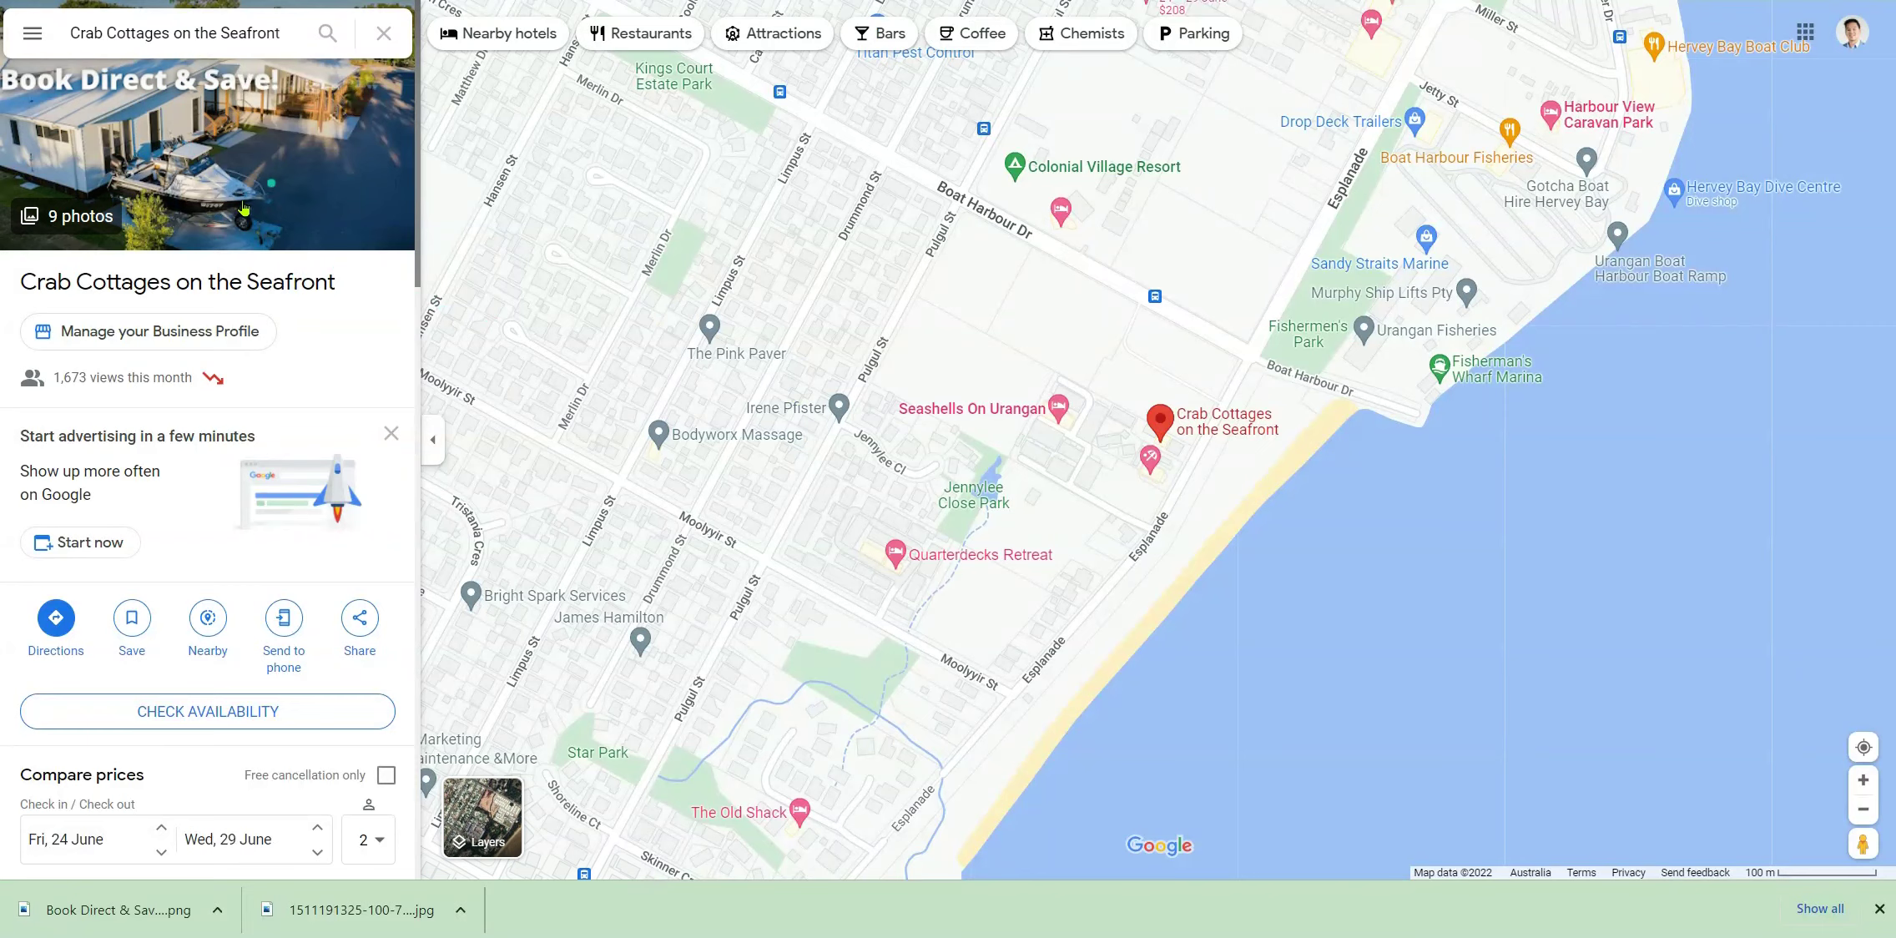
scroll(238, 356, "down", 4)
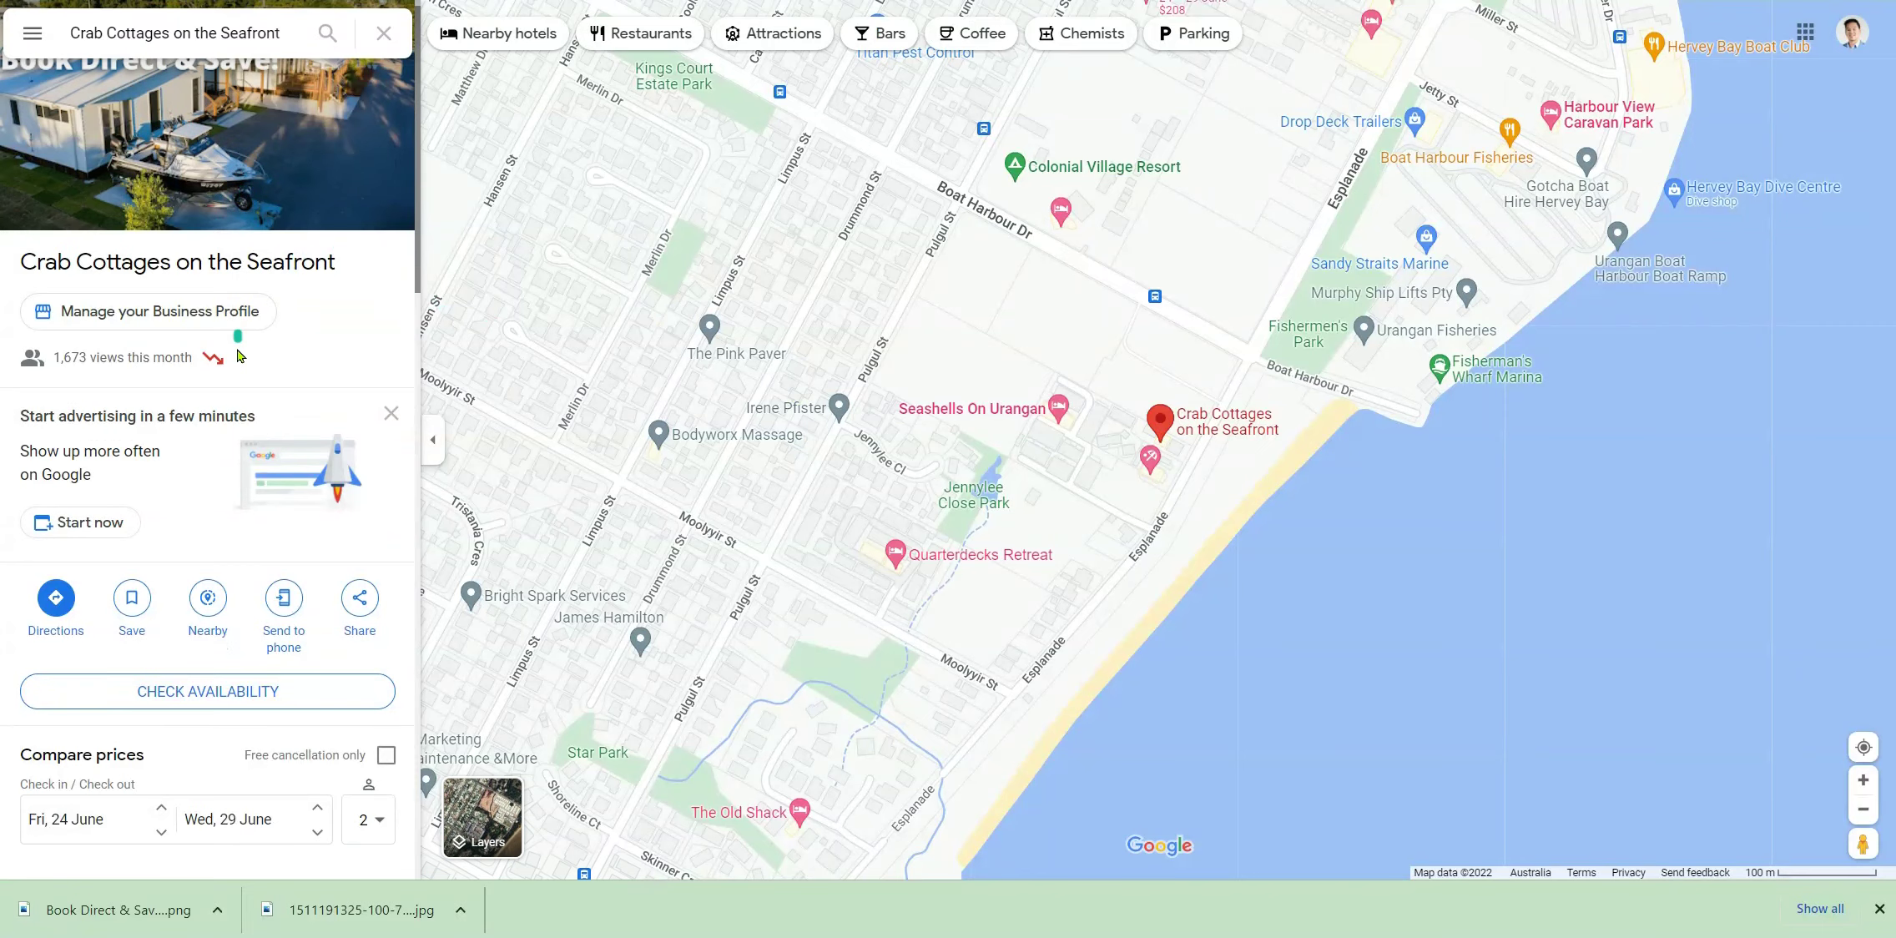
scroll(238, 356, "down", 10)
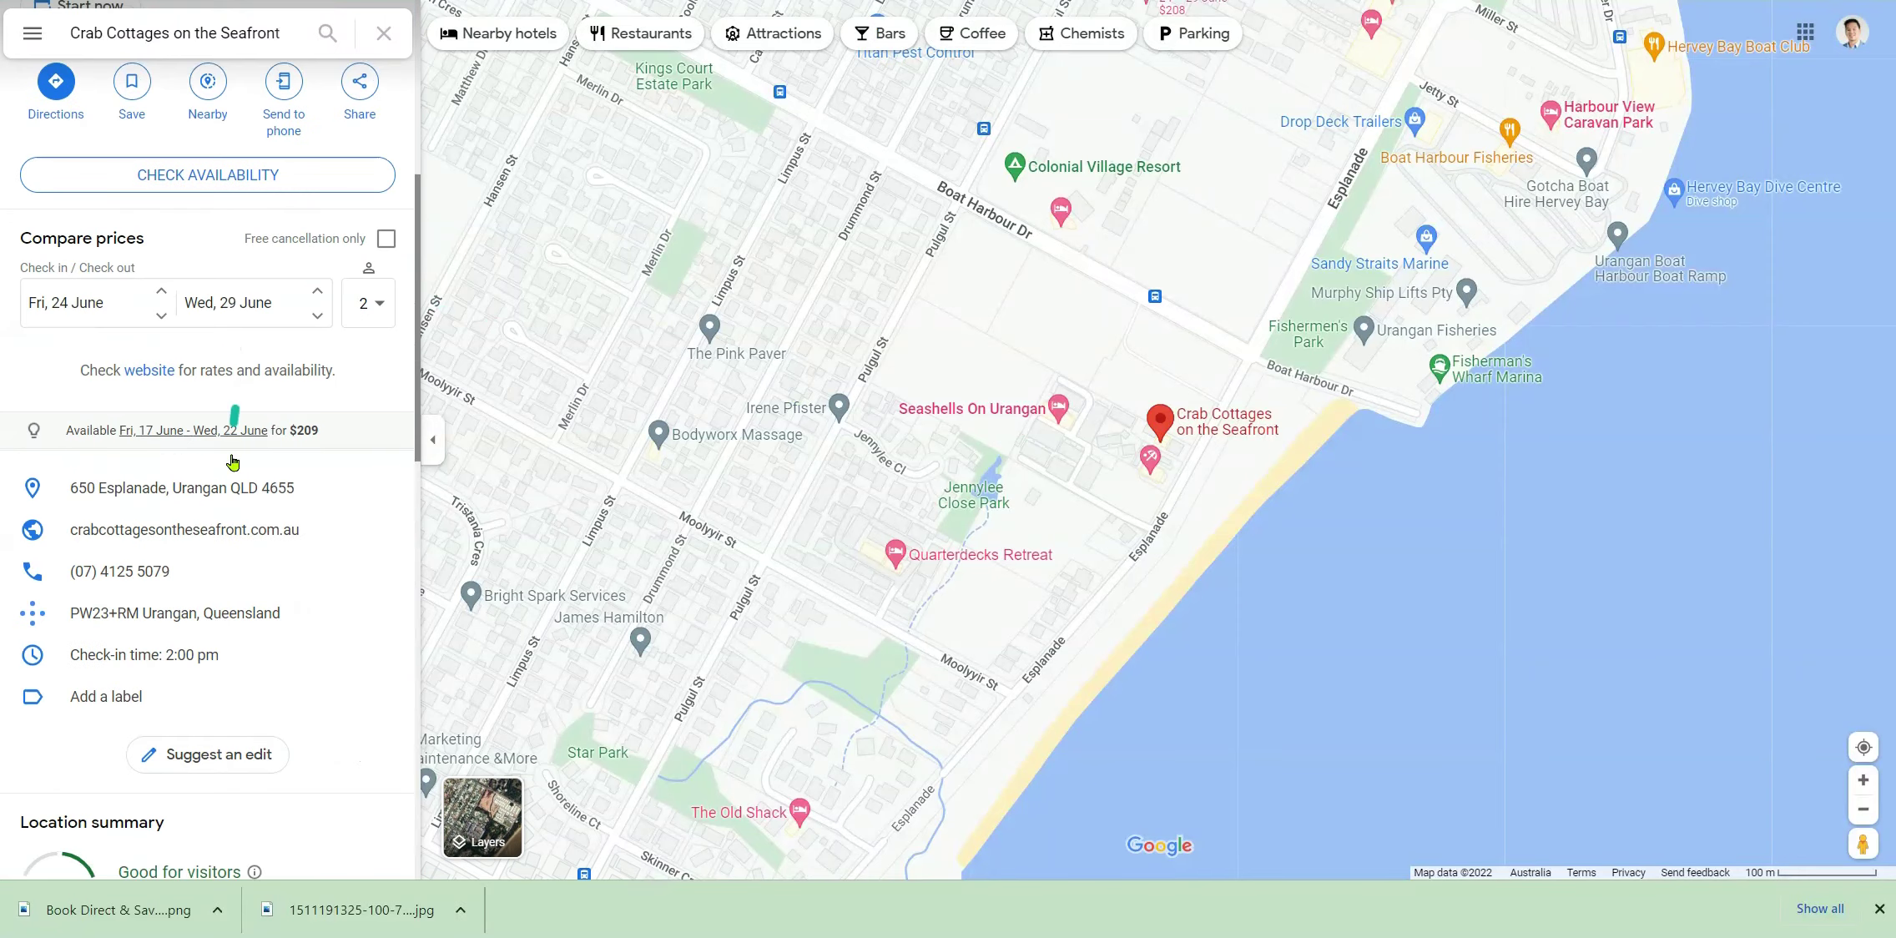
scroll(206, 595, "down", 9)
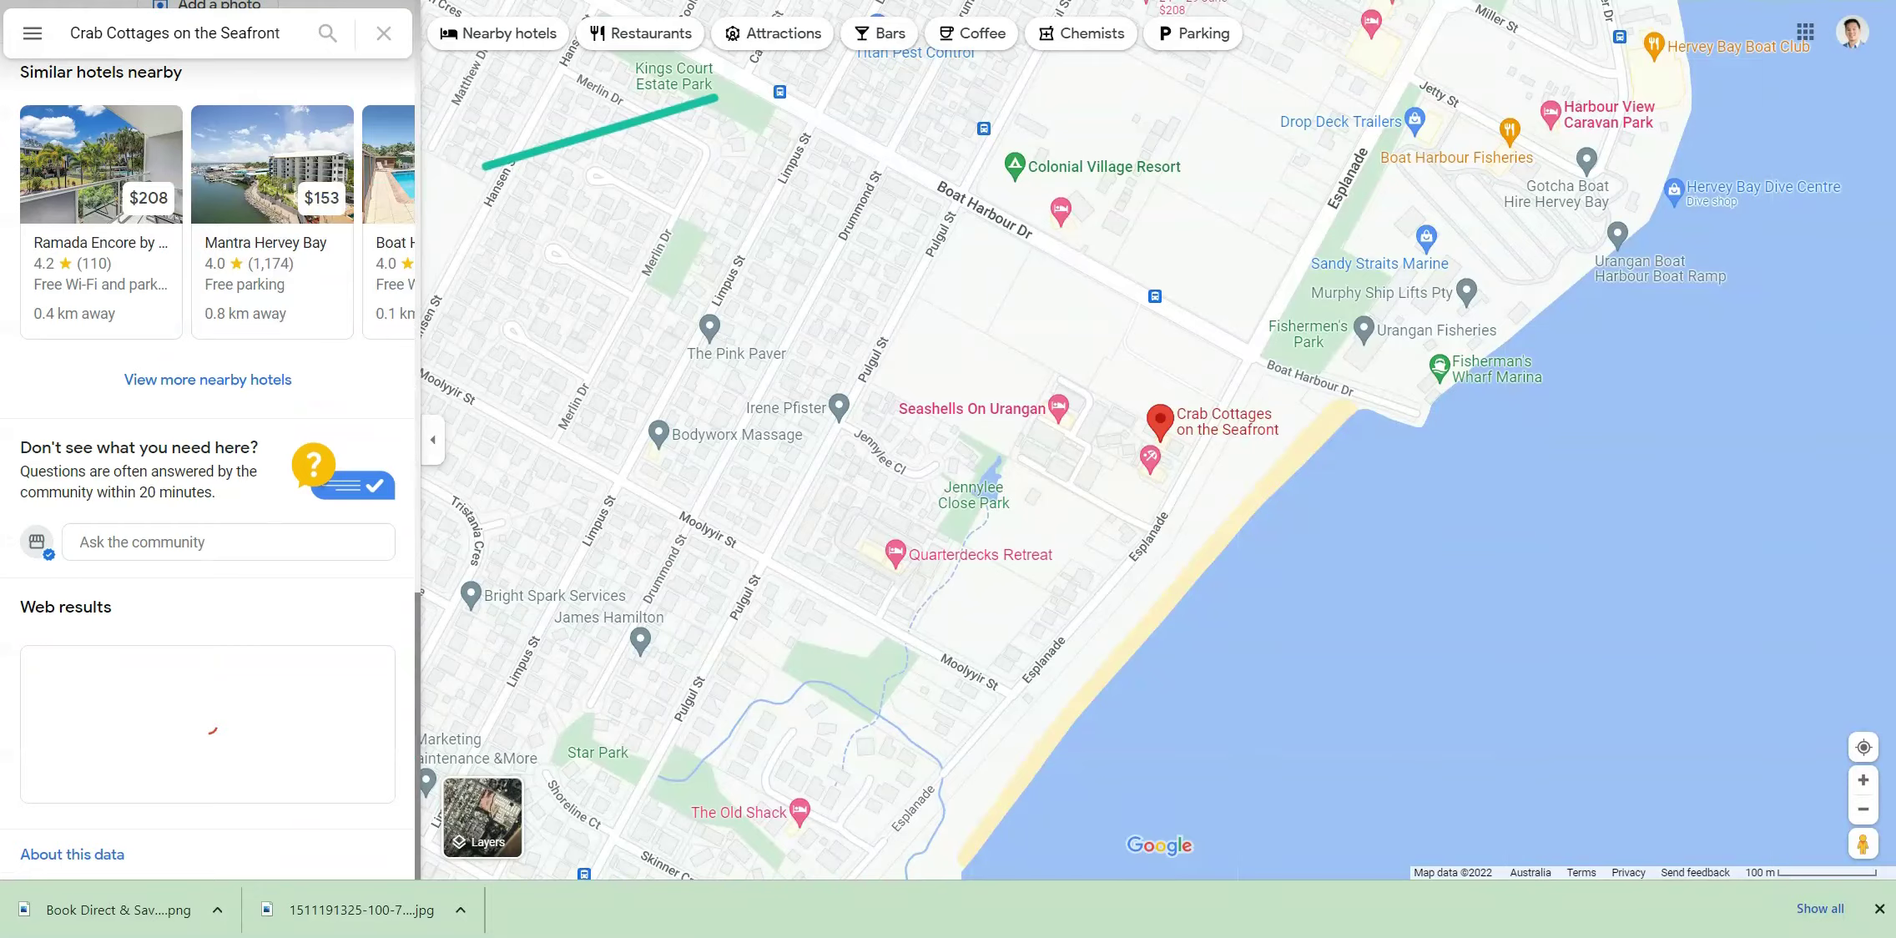
key("ctrl+Tab")
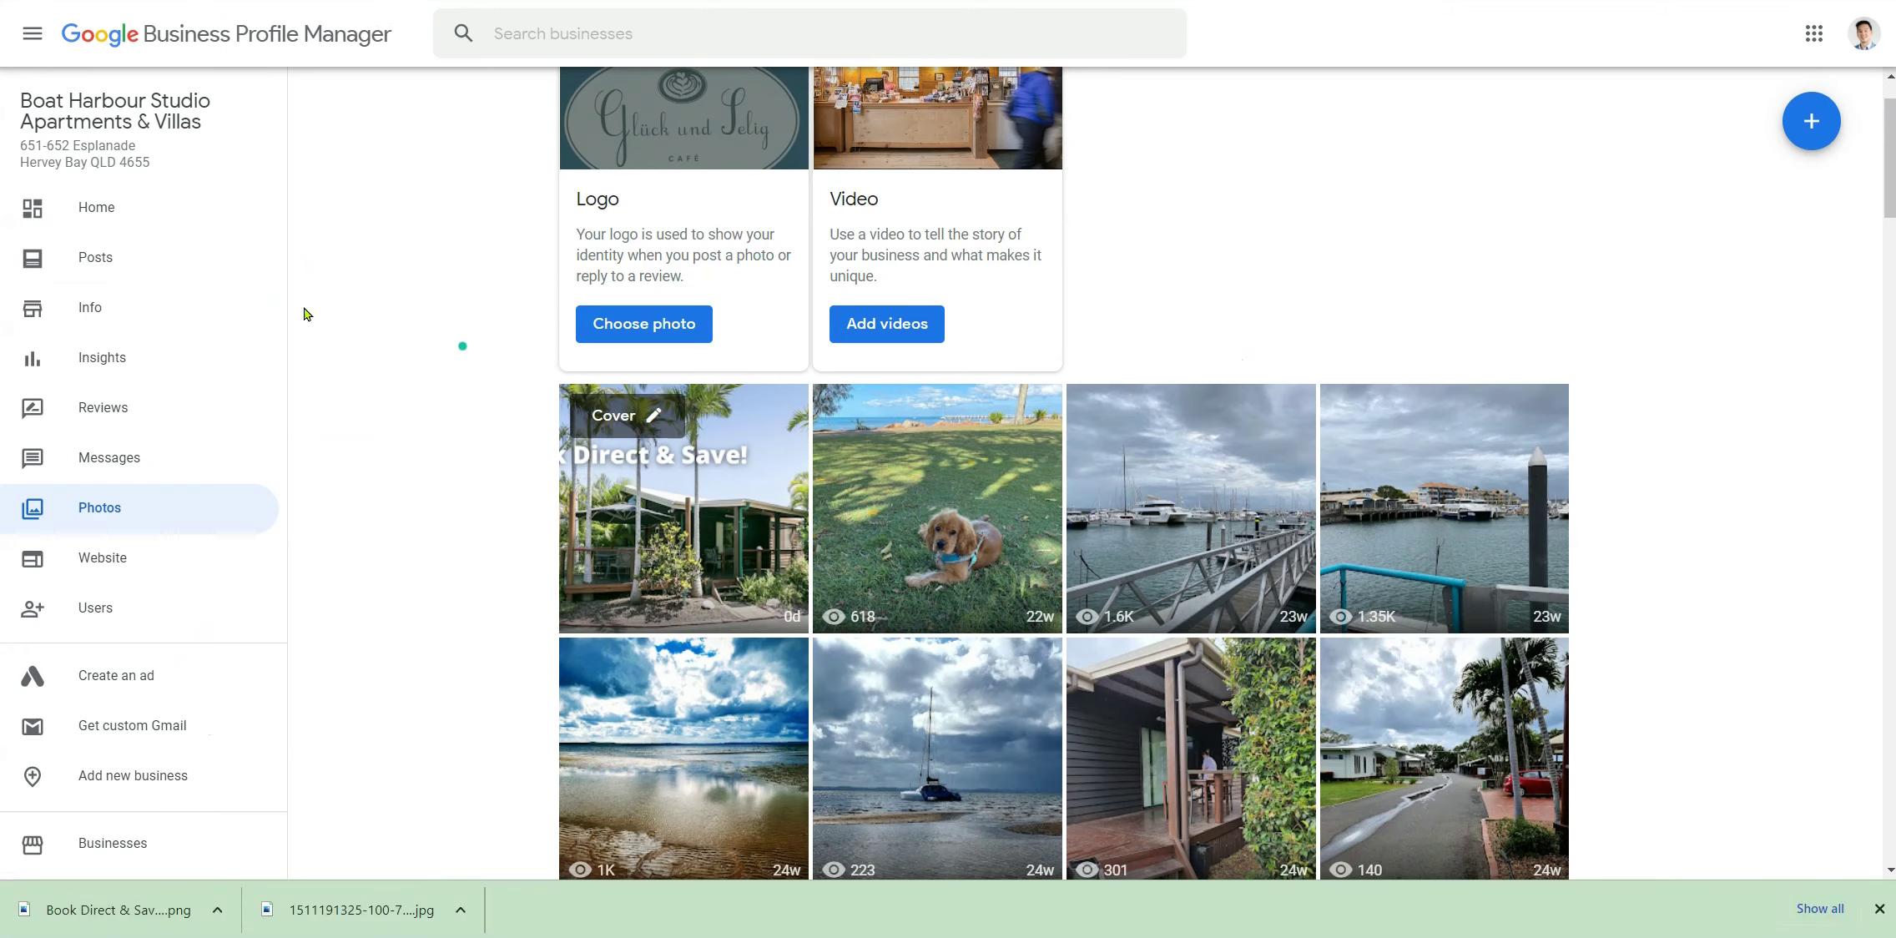
Step: From the Home dashboard, open the business's Google Search and Maps listings in new tabs
left_click(109, 215)
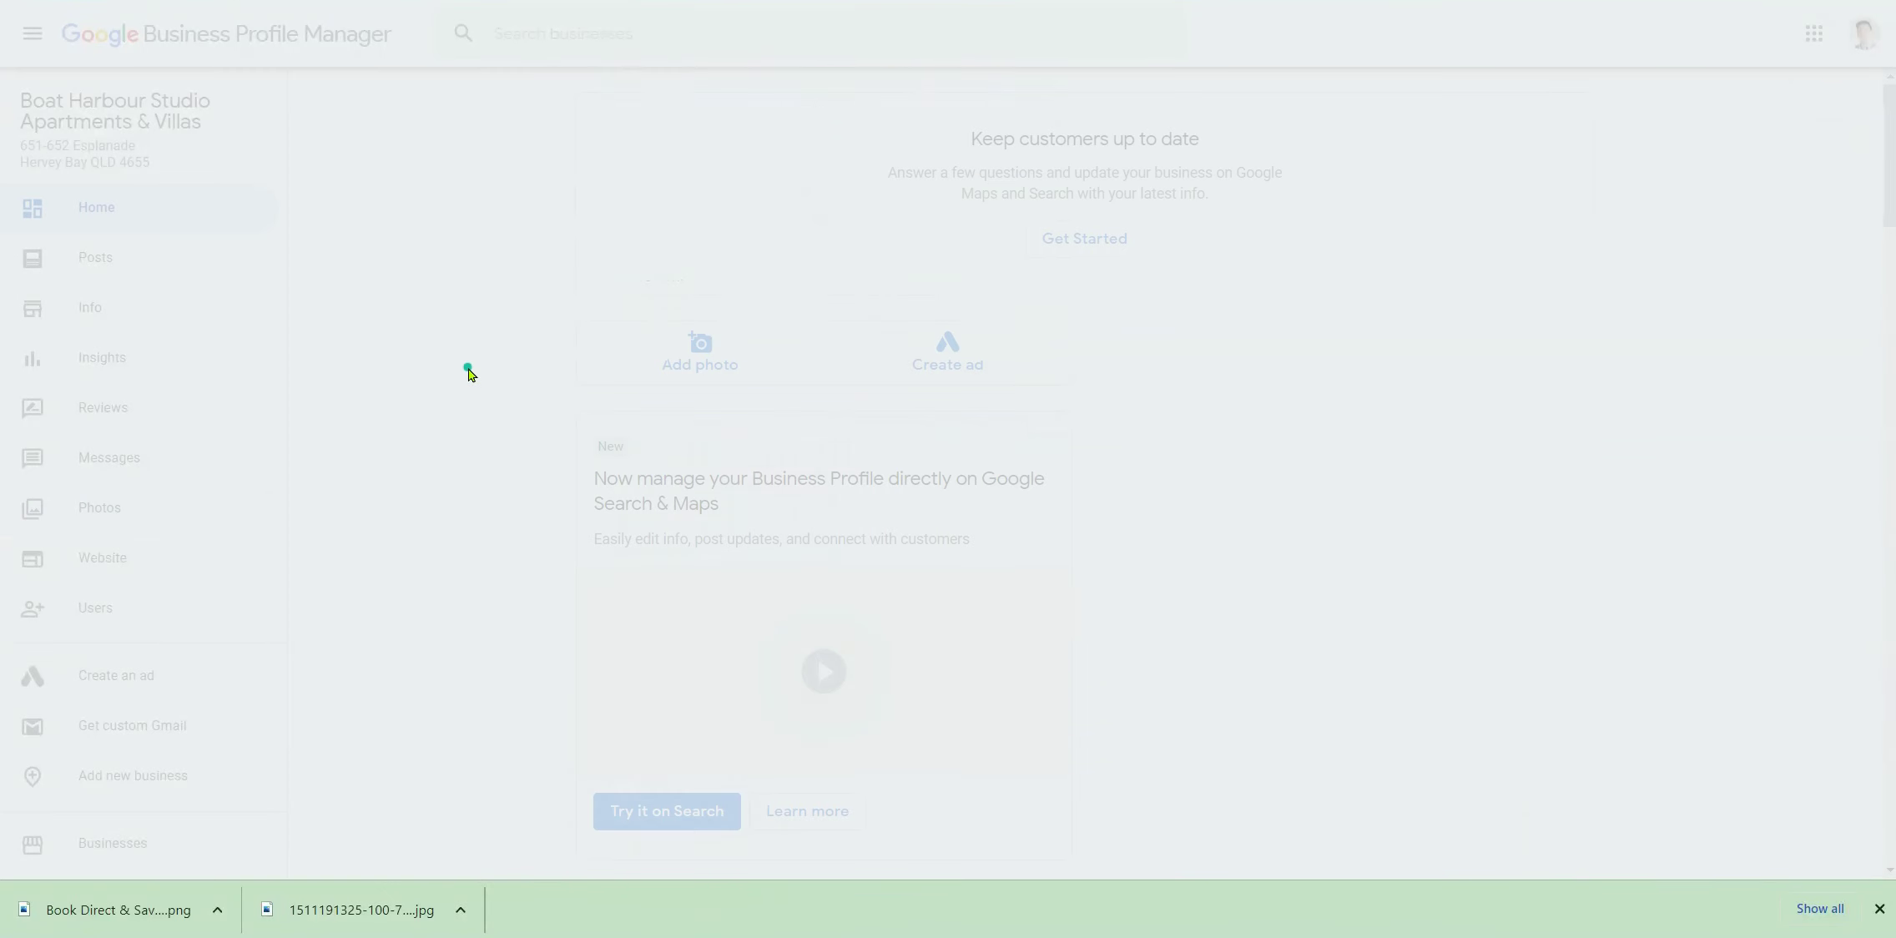
scroll(770, 493, "down", 10)
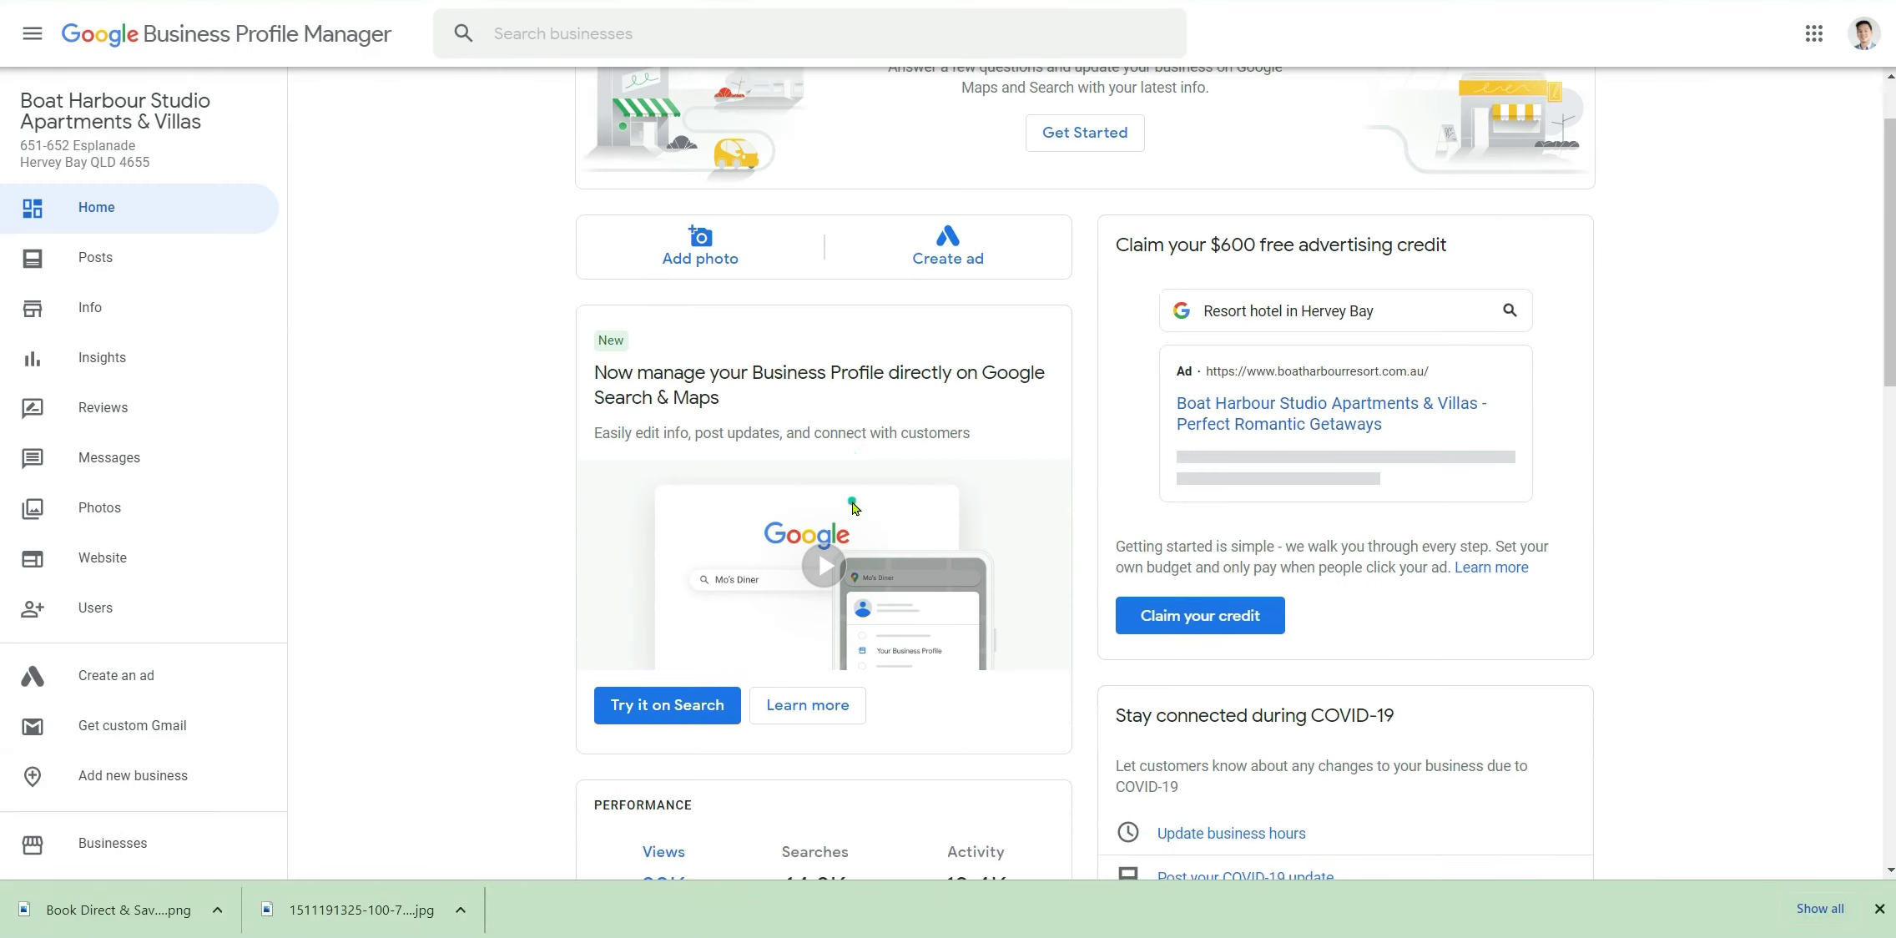
scroll(853, 507, "down", 3)
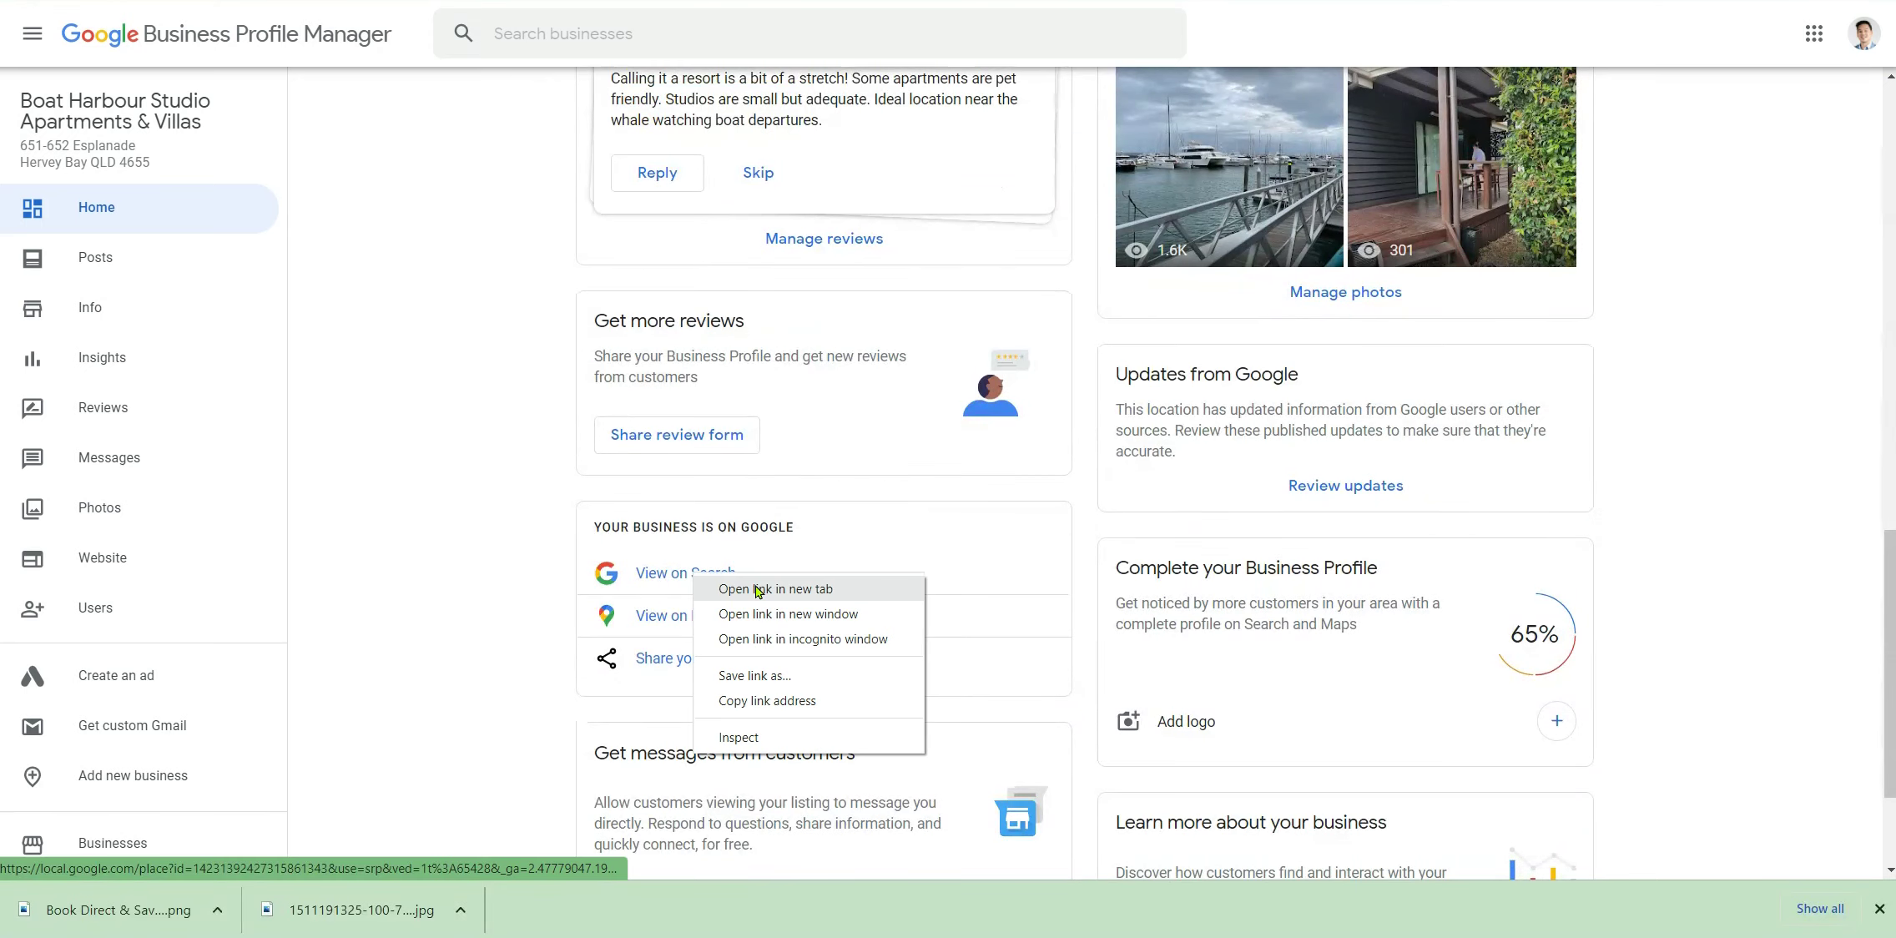
left_click(751, 588)
right_click(678, 619)
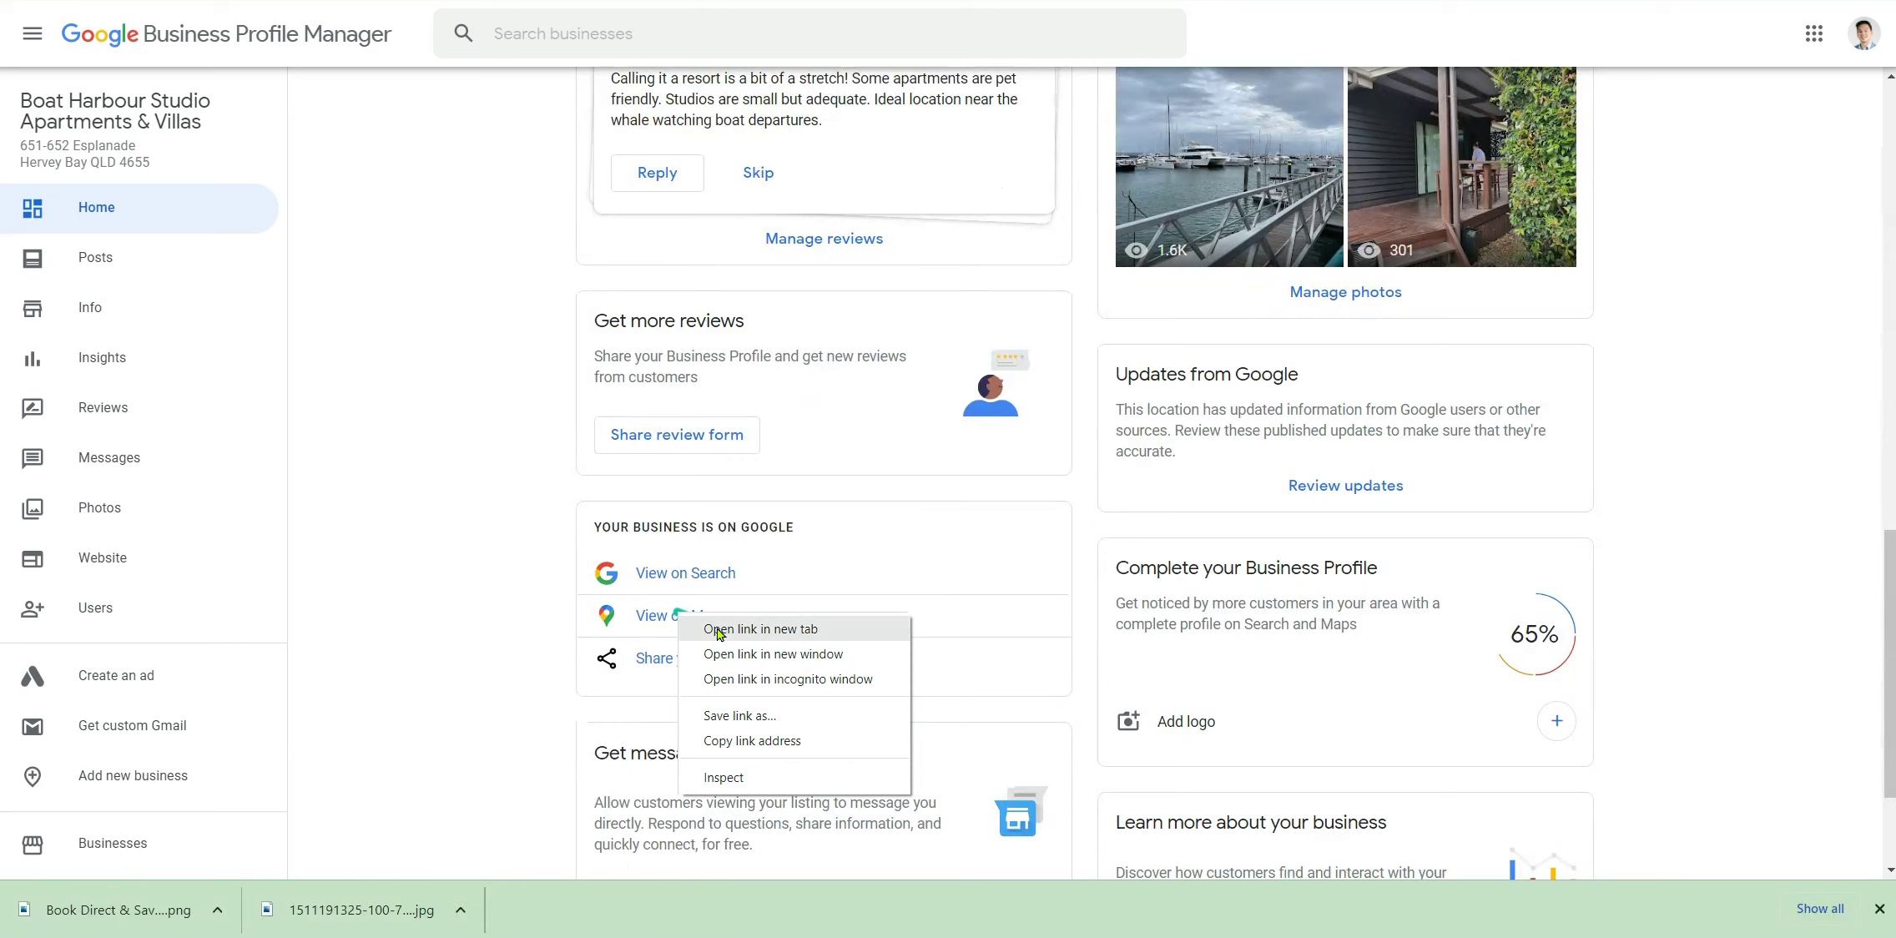
left_click(711, 626)
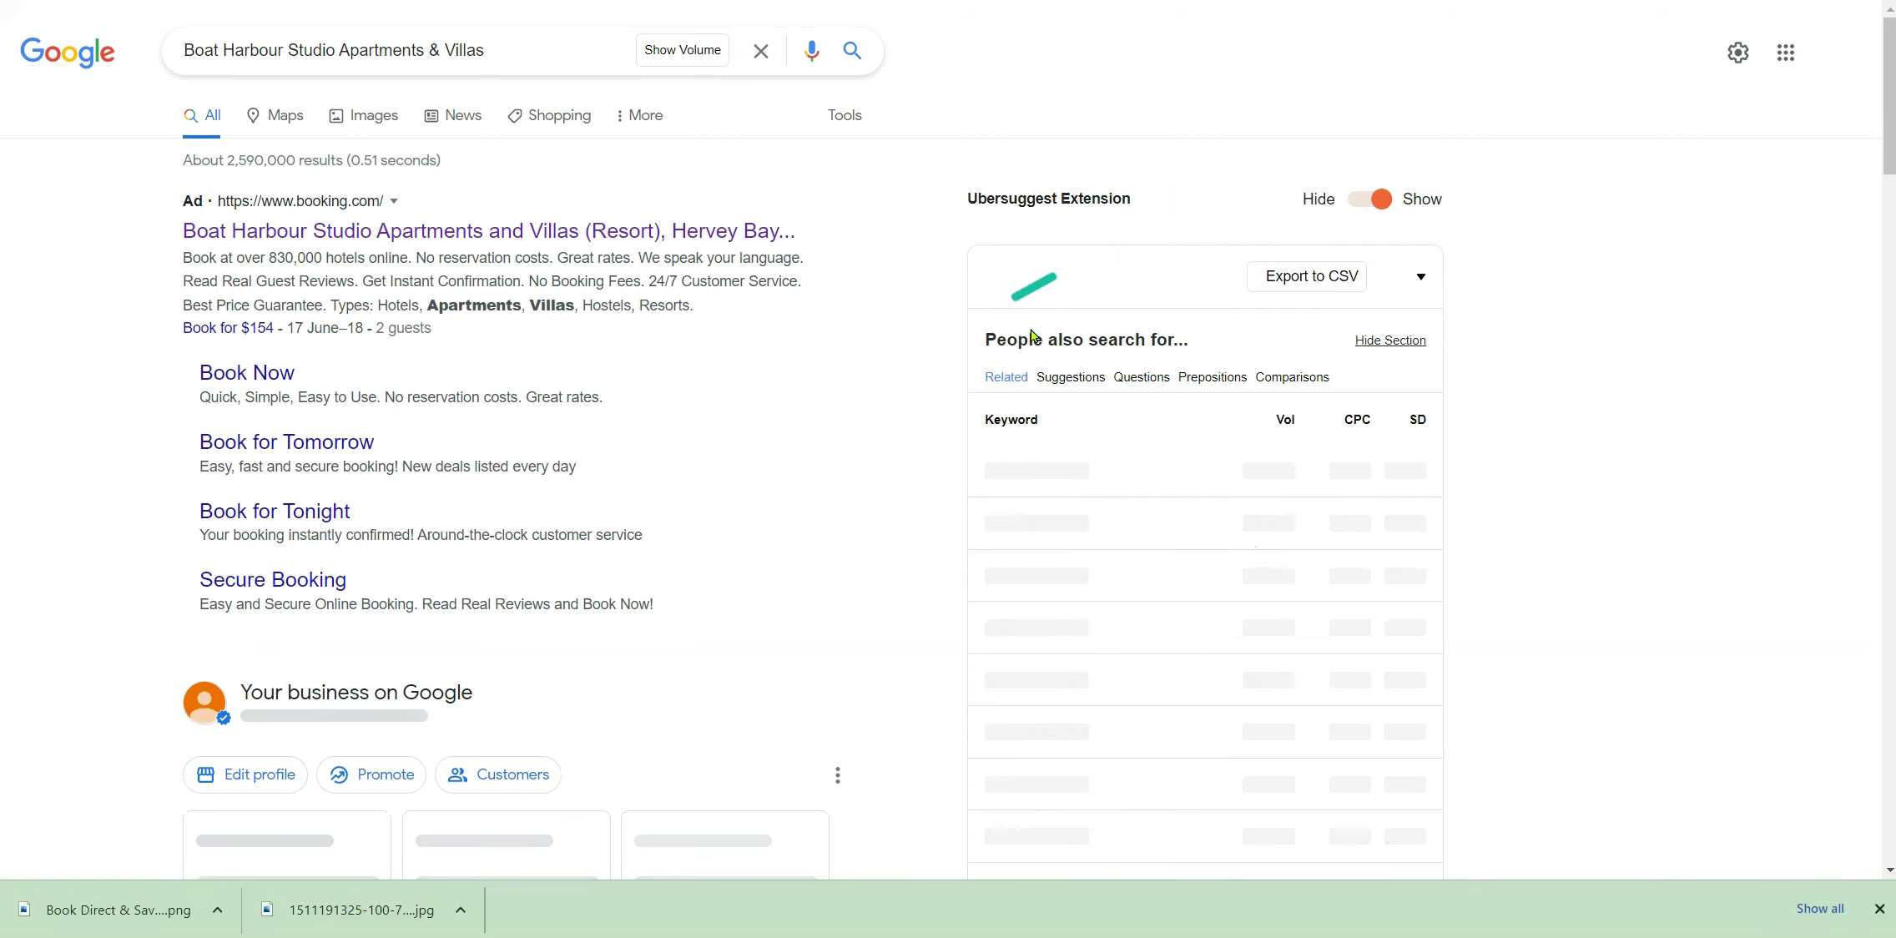
Step: Review the Boat Harbour Studio Apartments & Villas search results and open its Google Maps place page
scroll(1026, 434, "down", 9)
scroll(1029, 439, "down", 5)
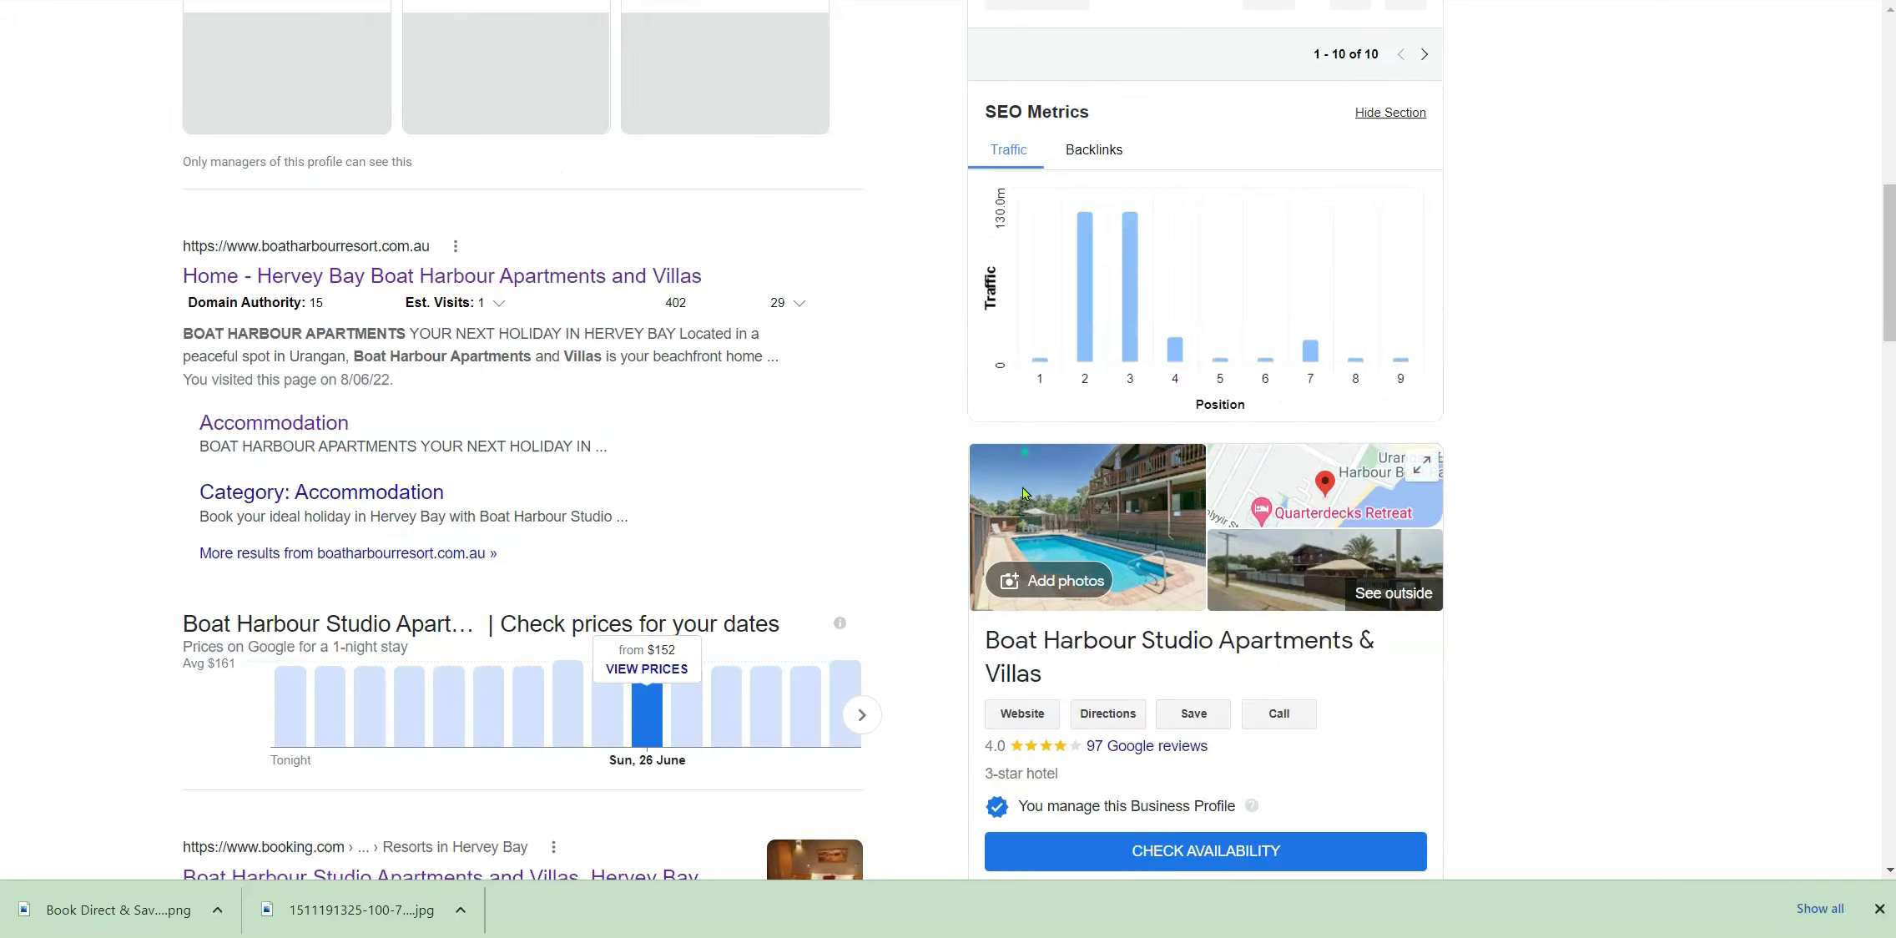
scroll(1015, 537, "up", 6)
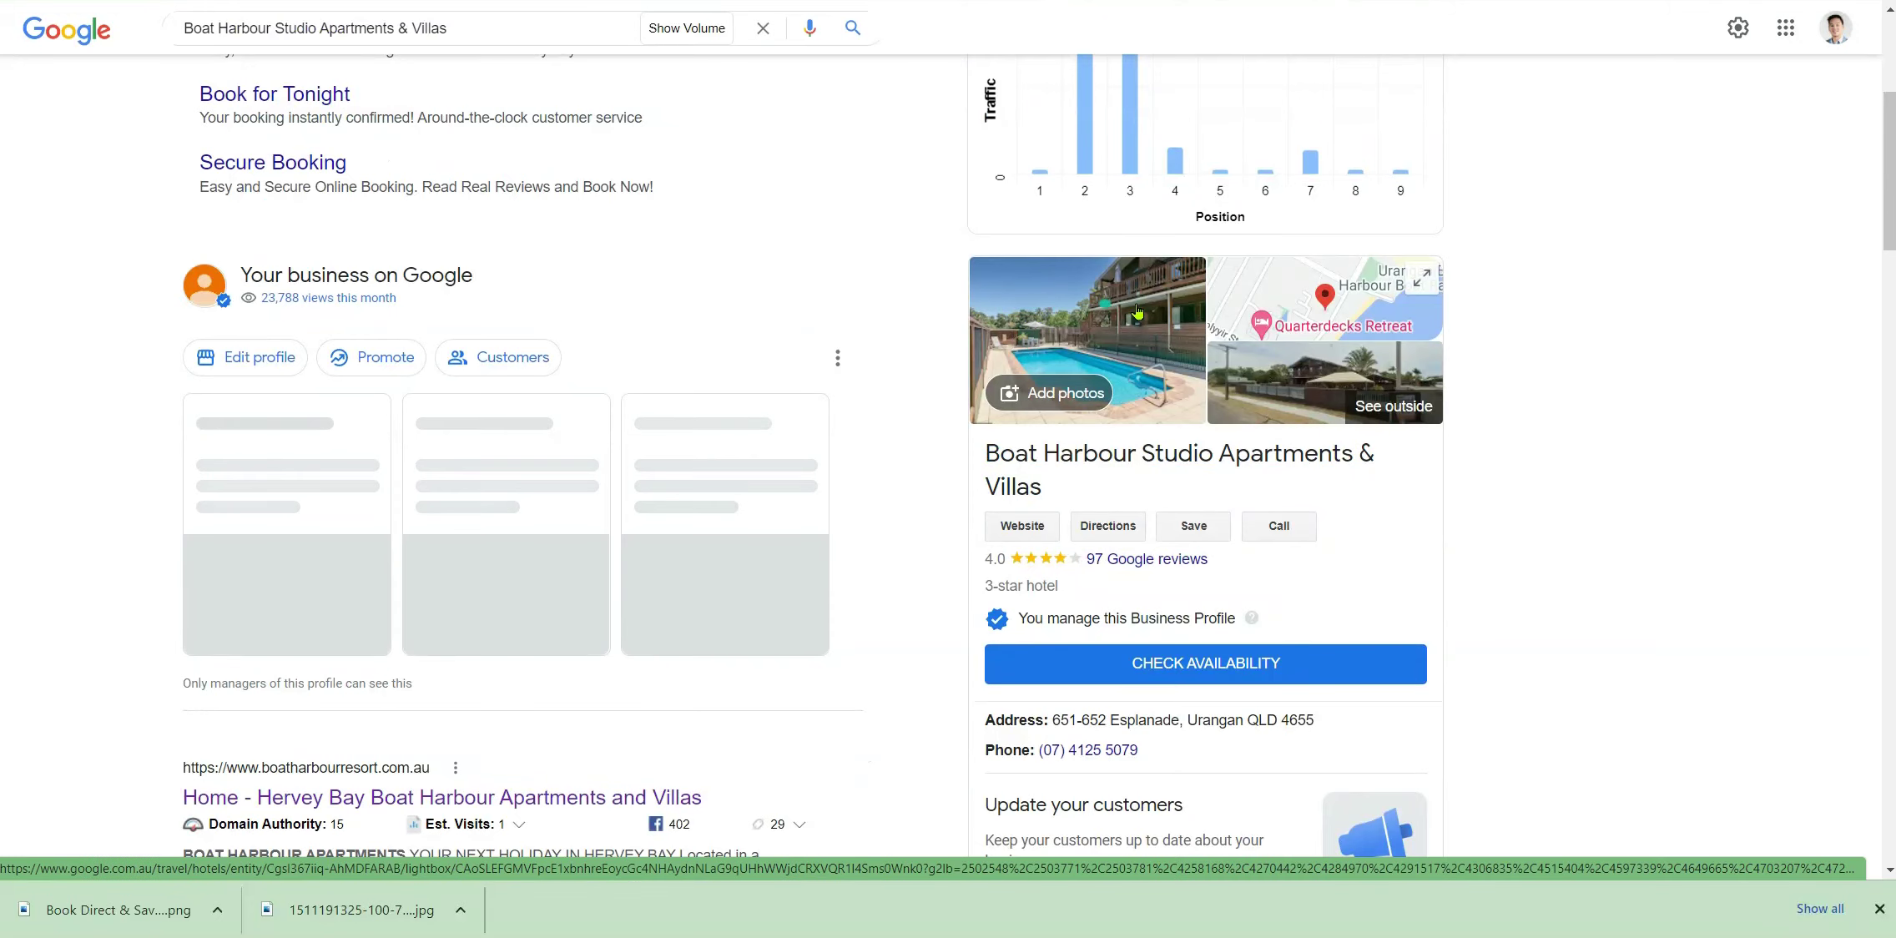
scroll(1235, 584, "down", 5)
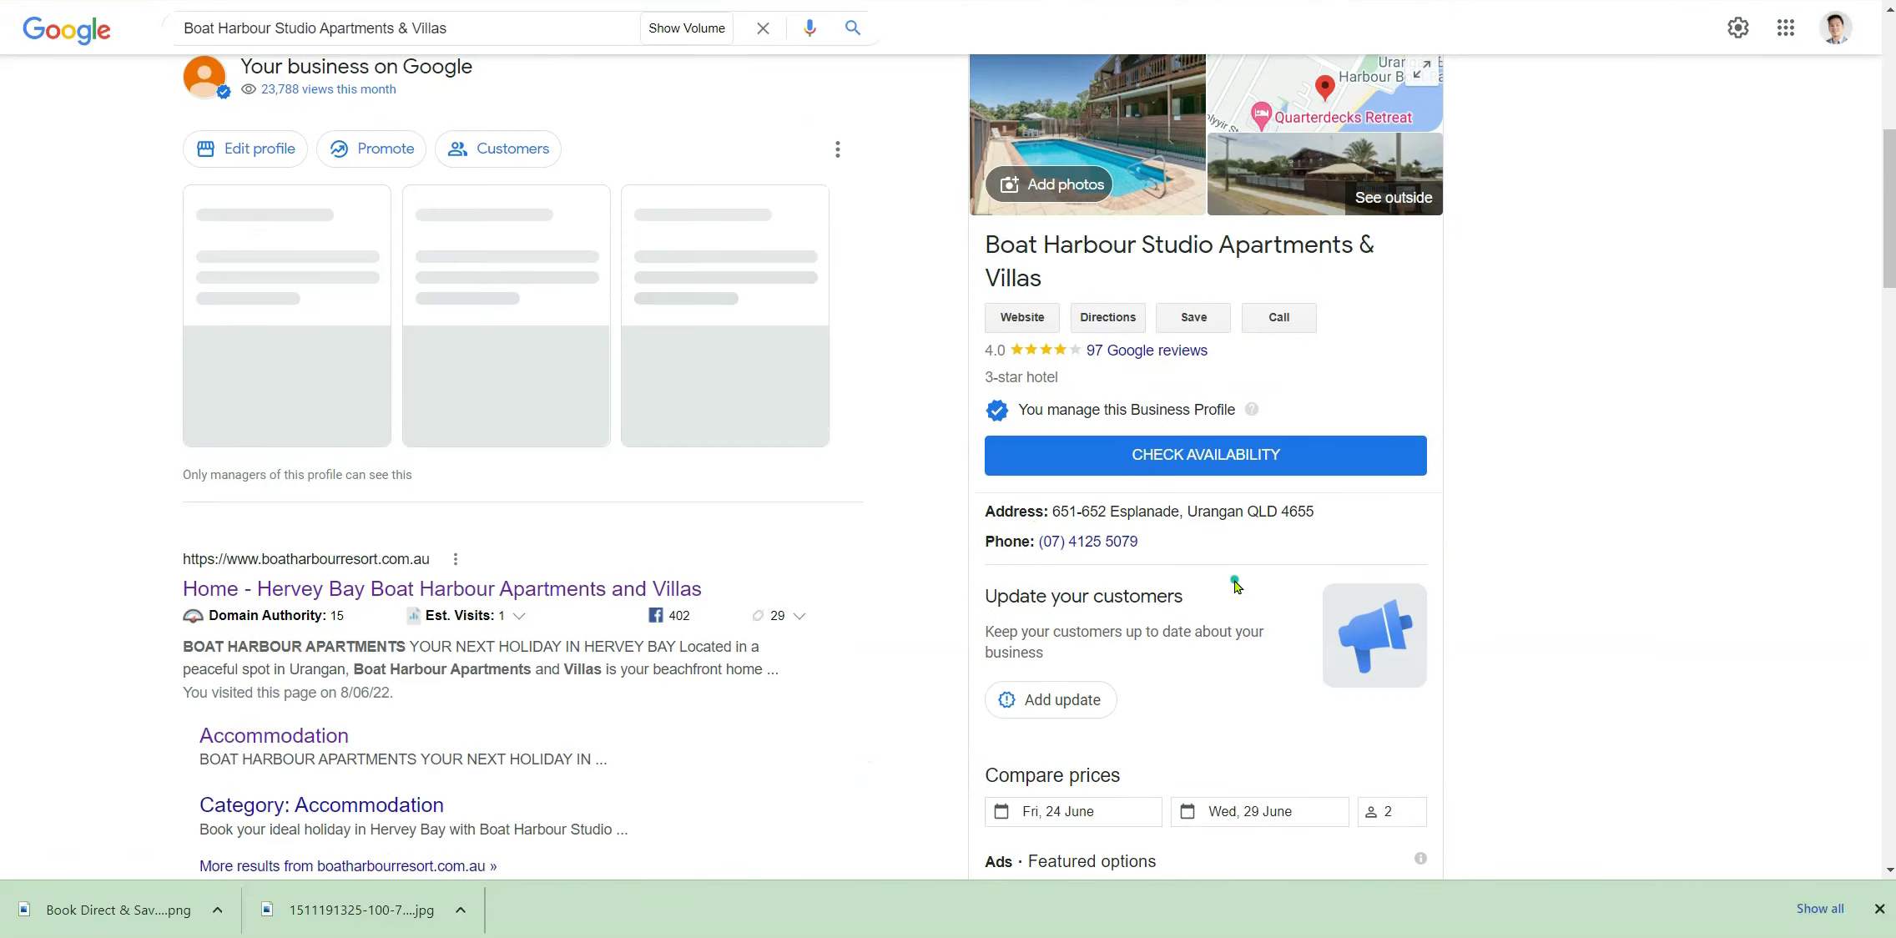
scroll(1235, 584, "down", 2)
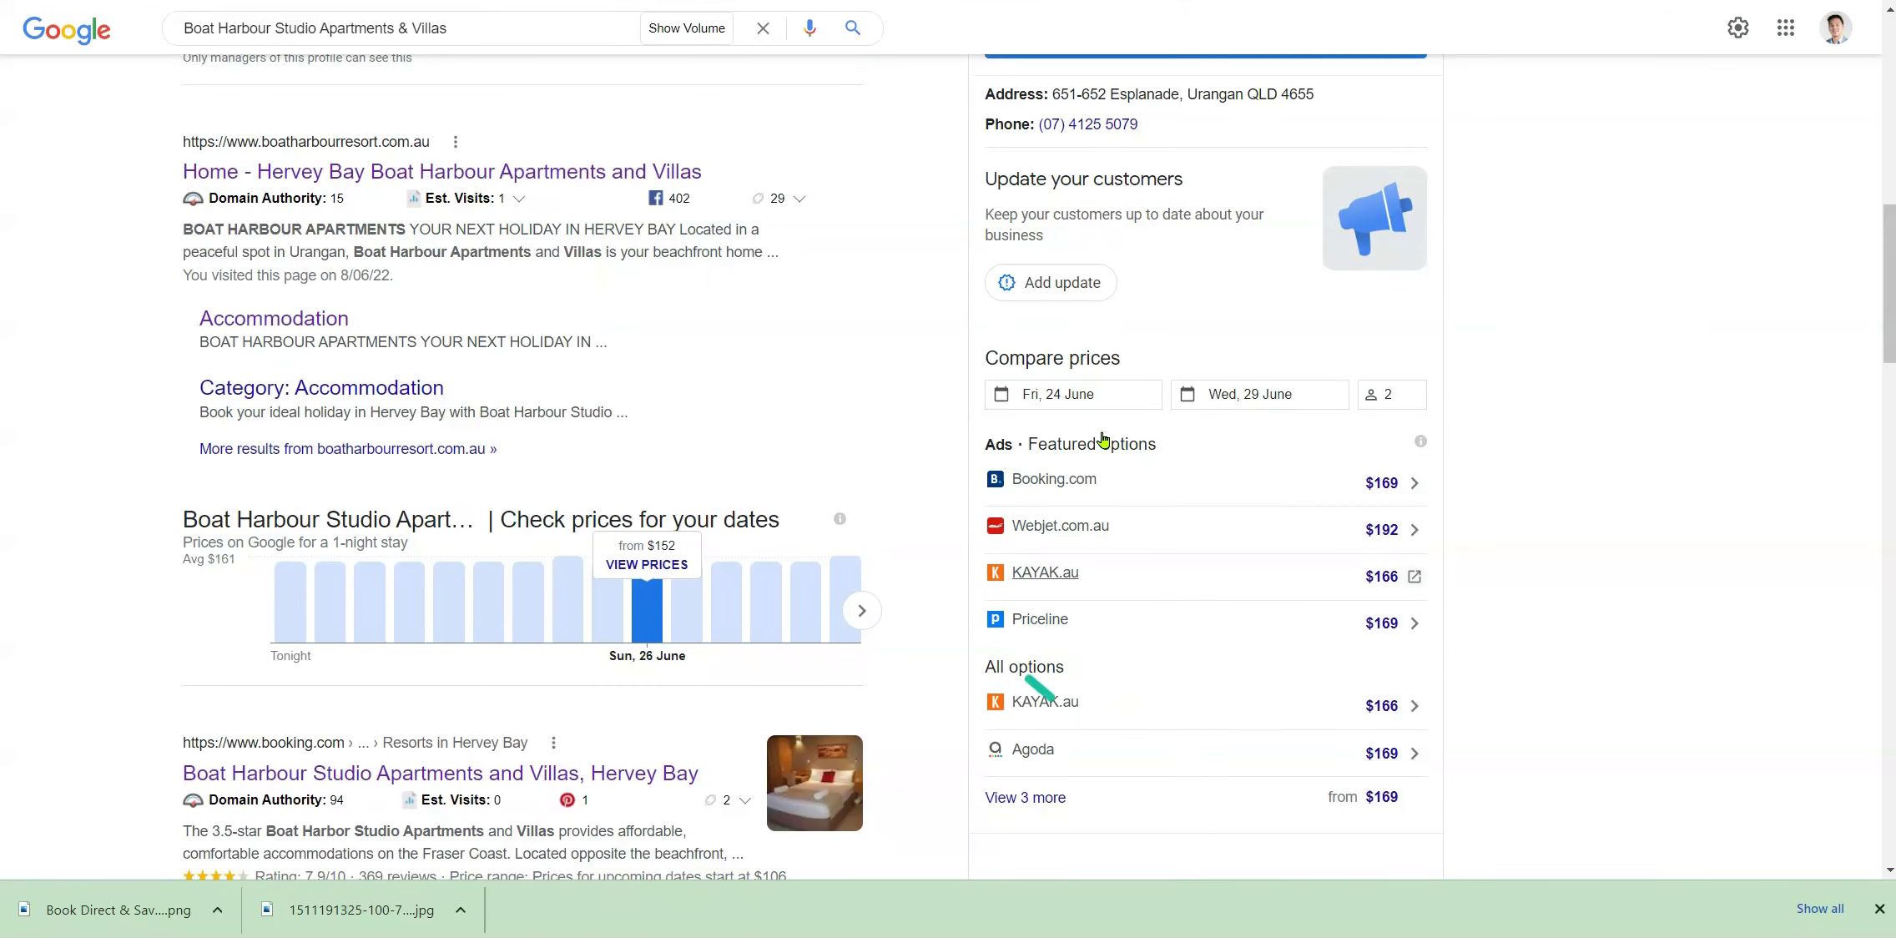
left_click(1385, 622)
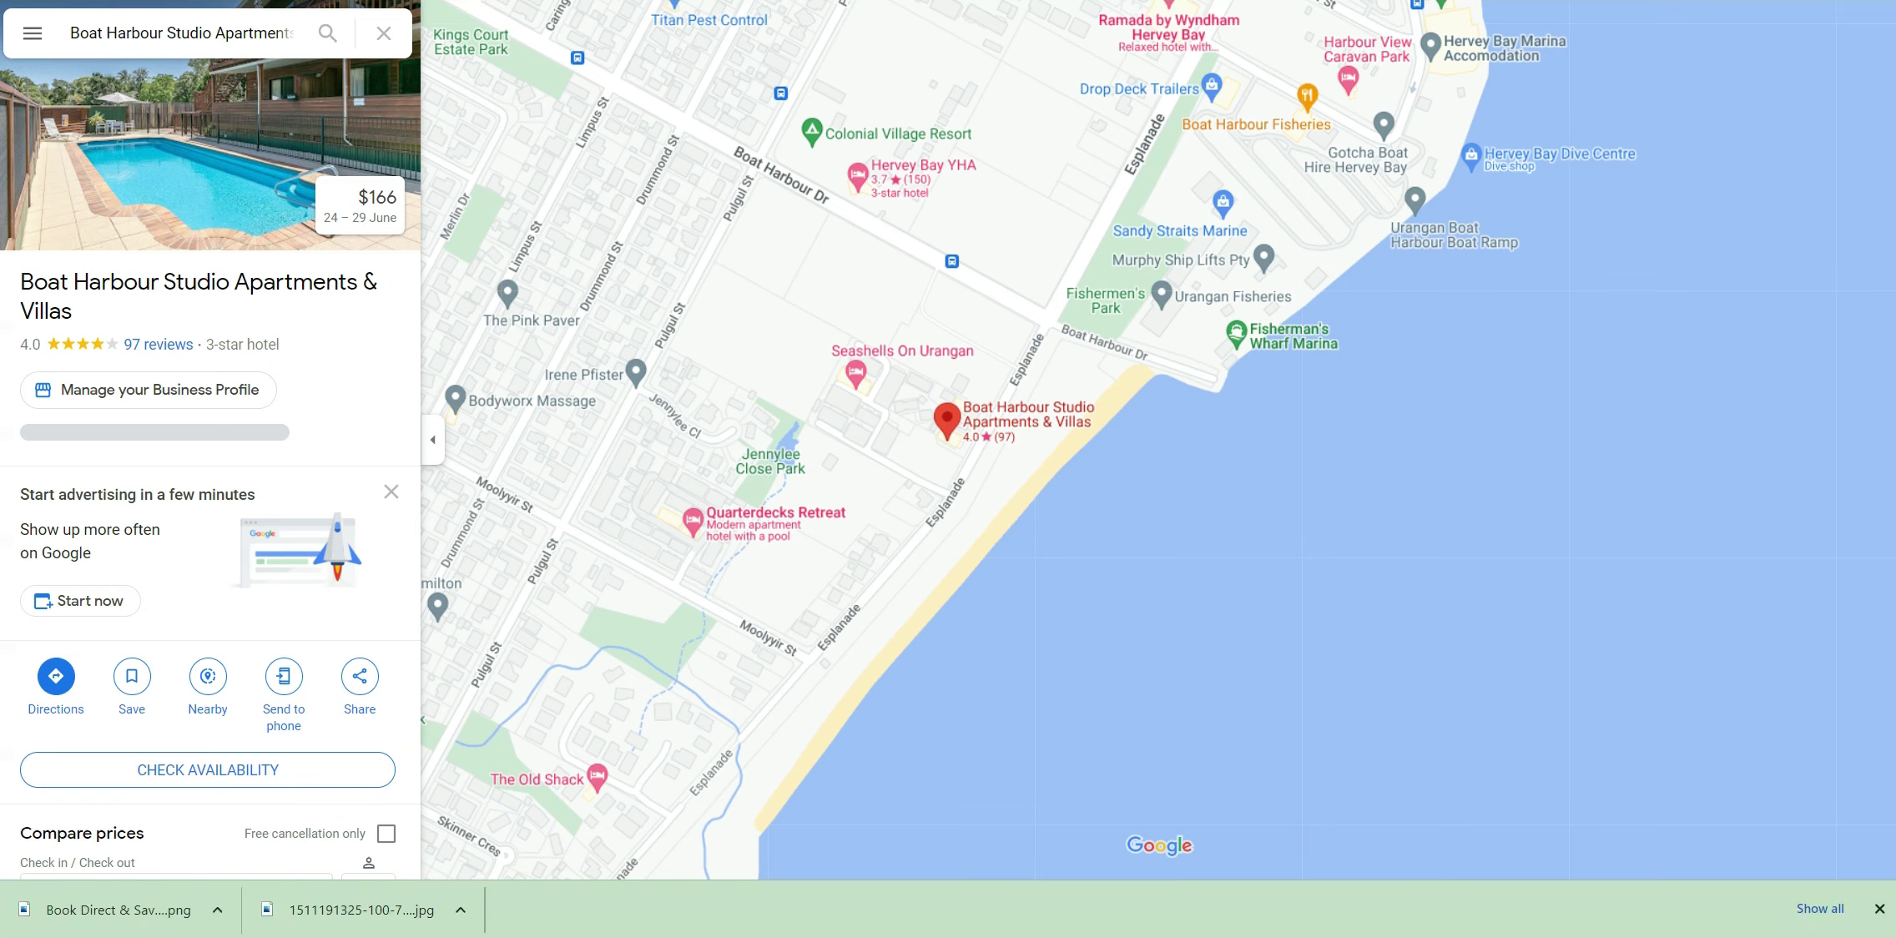
mouse_move(68, 102)
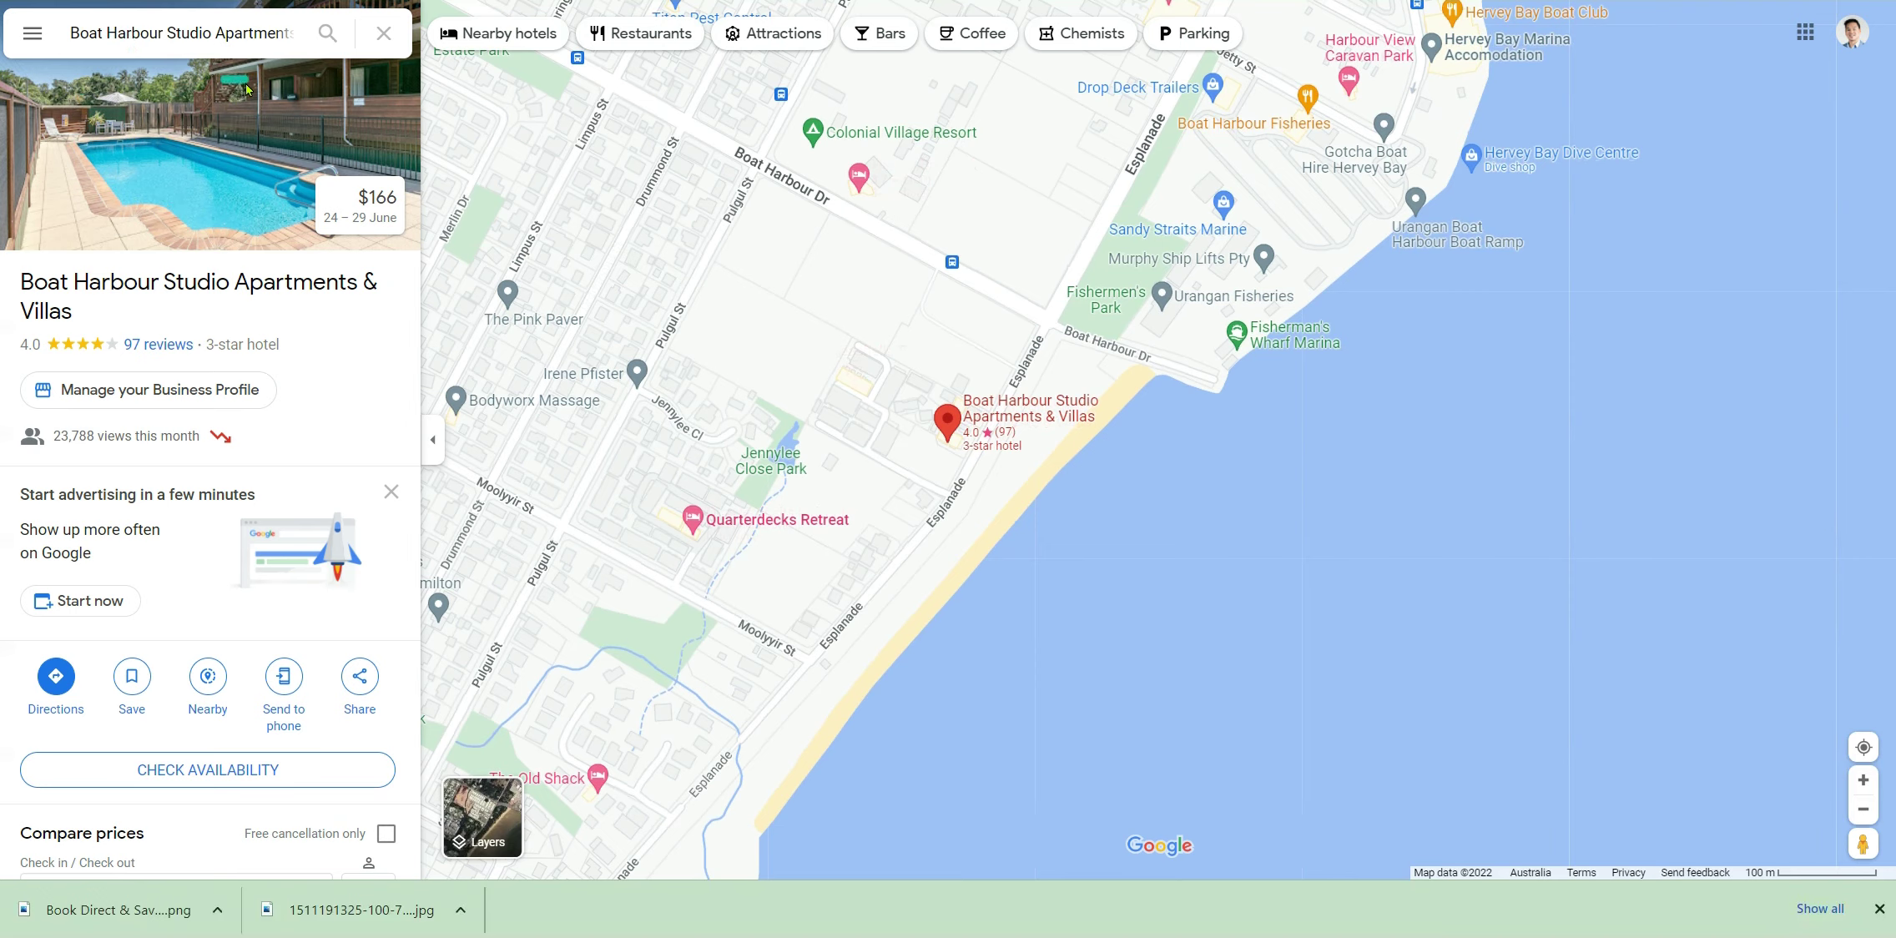
scroll(261, 311, "down", 5)
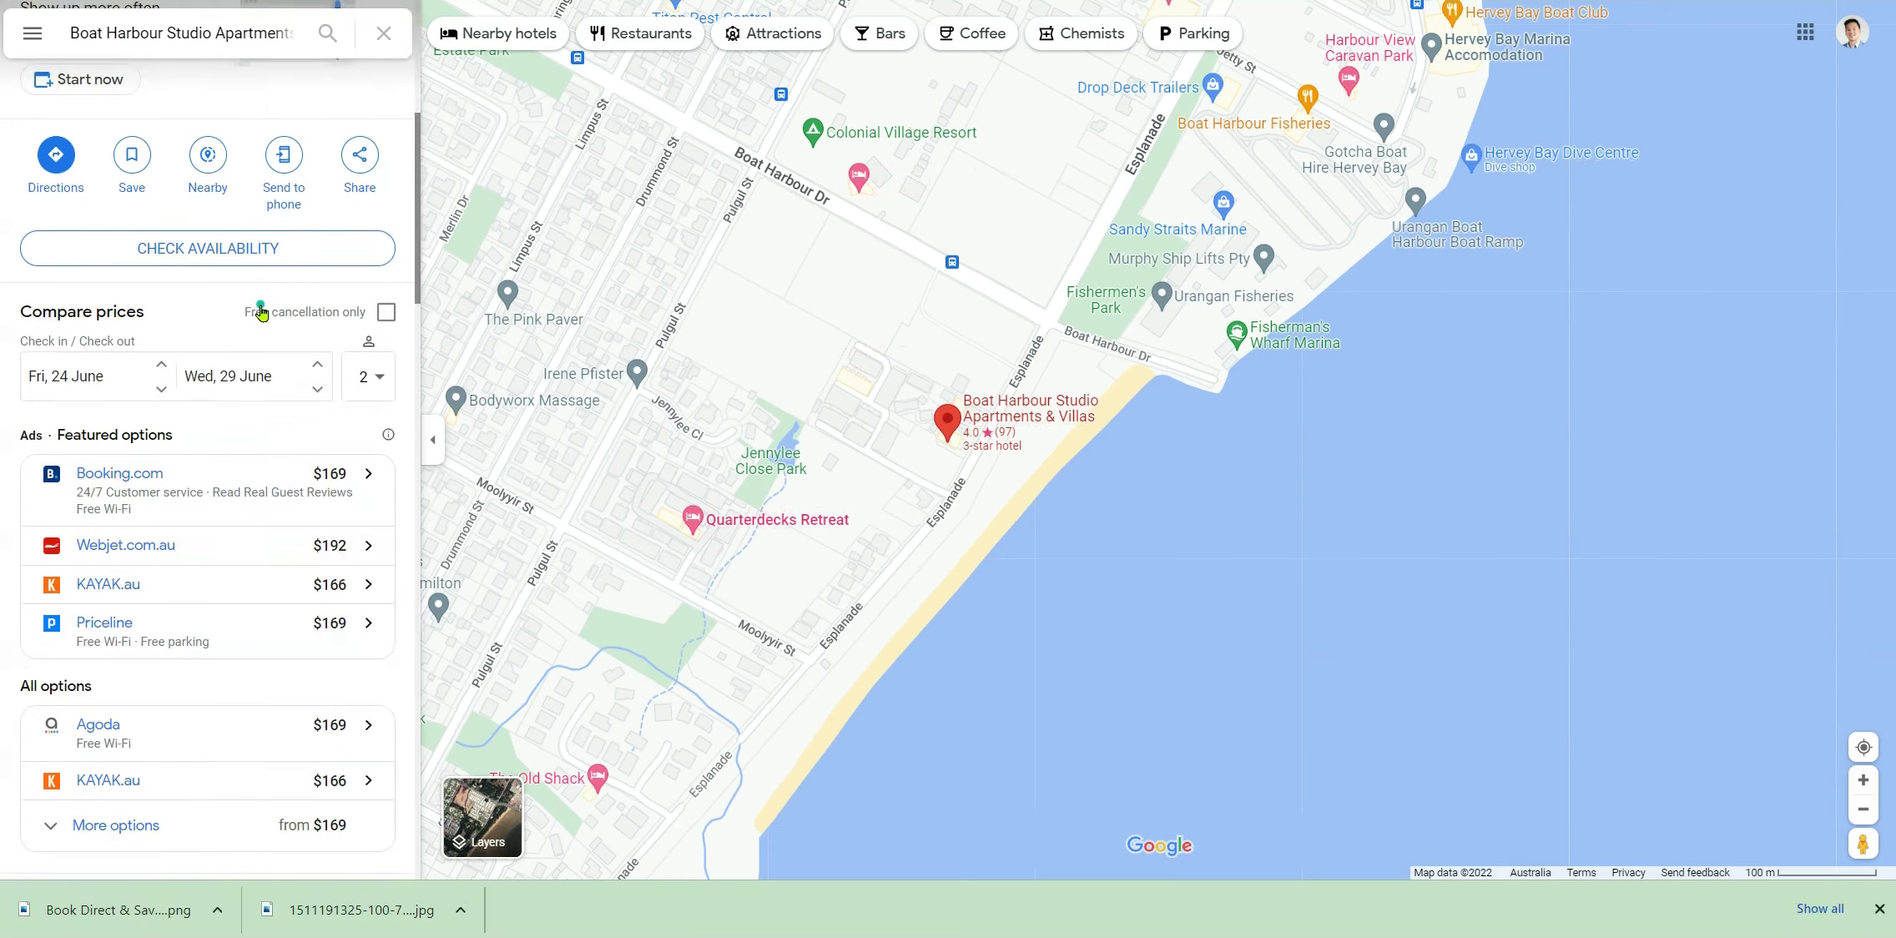
scroll(260, 442, "up", 6)
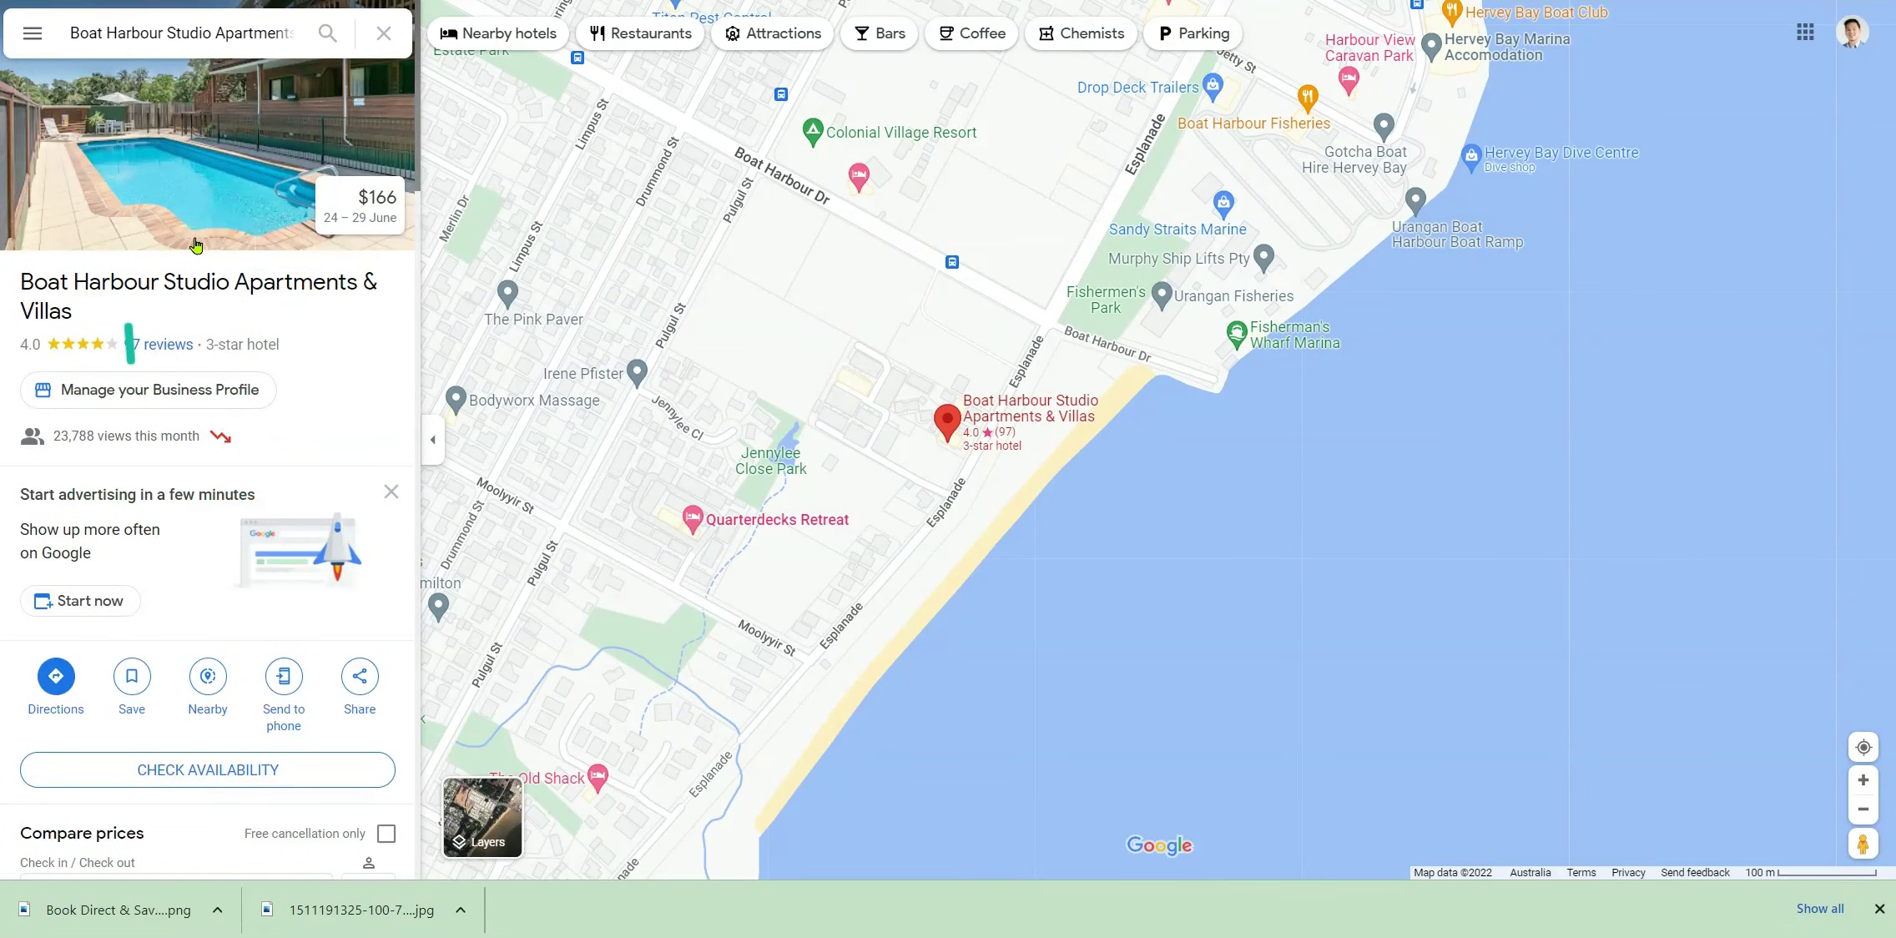
scroll(152, 395, "down", 1)
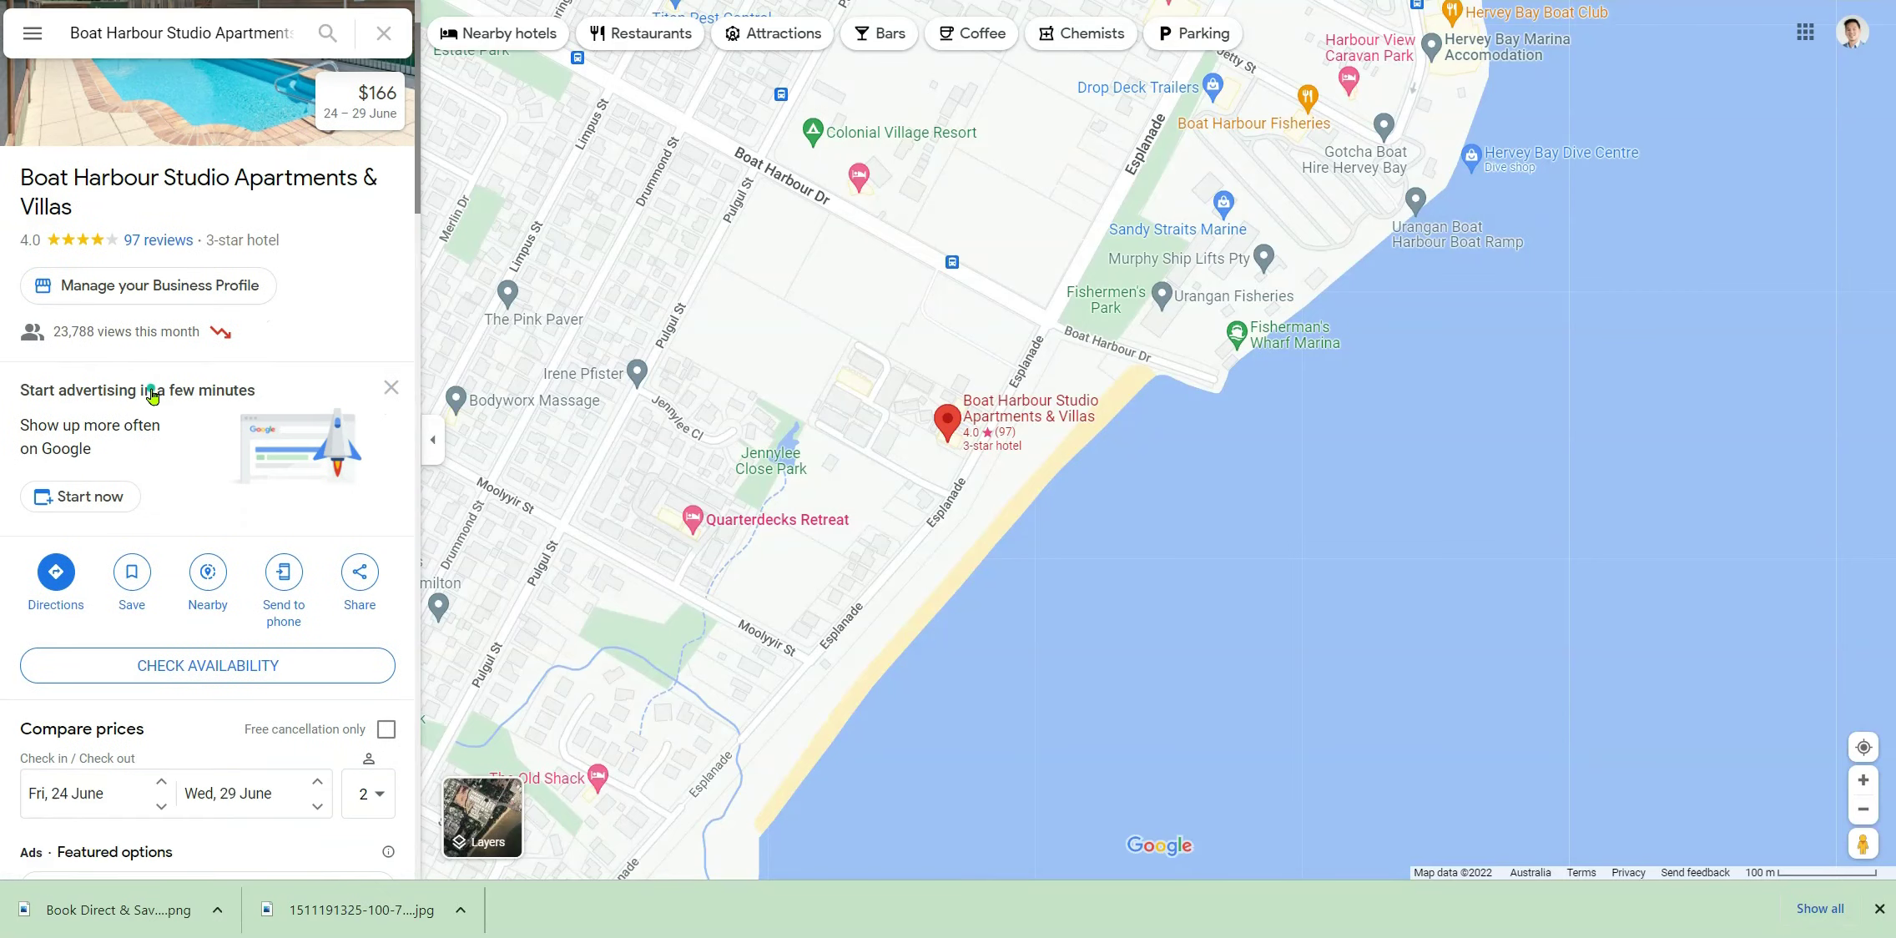
scroll(151, 396, "down", 1)
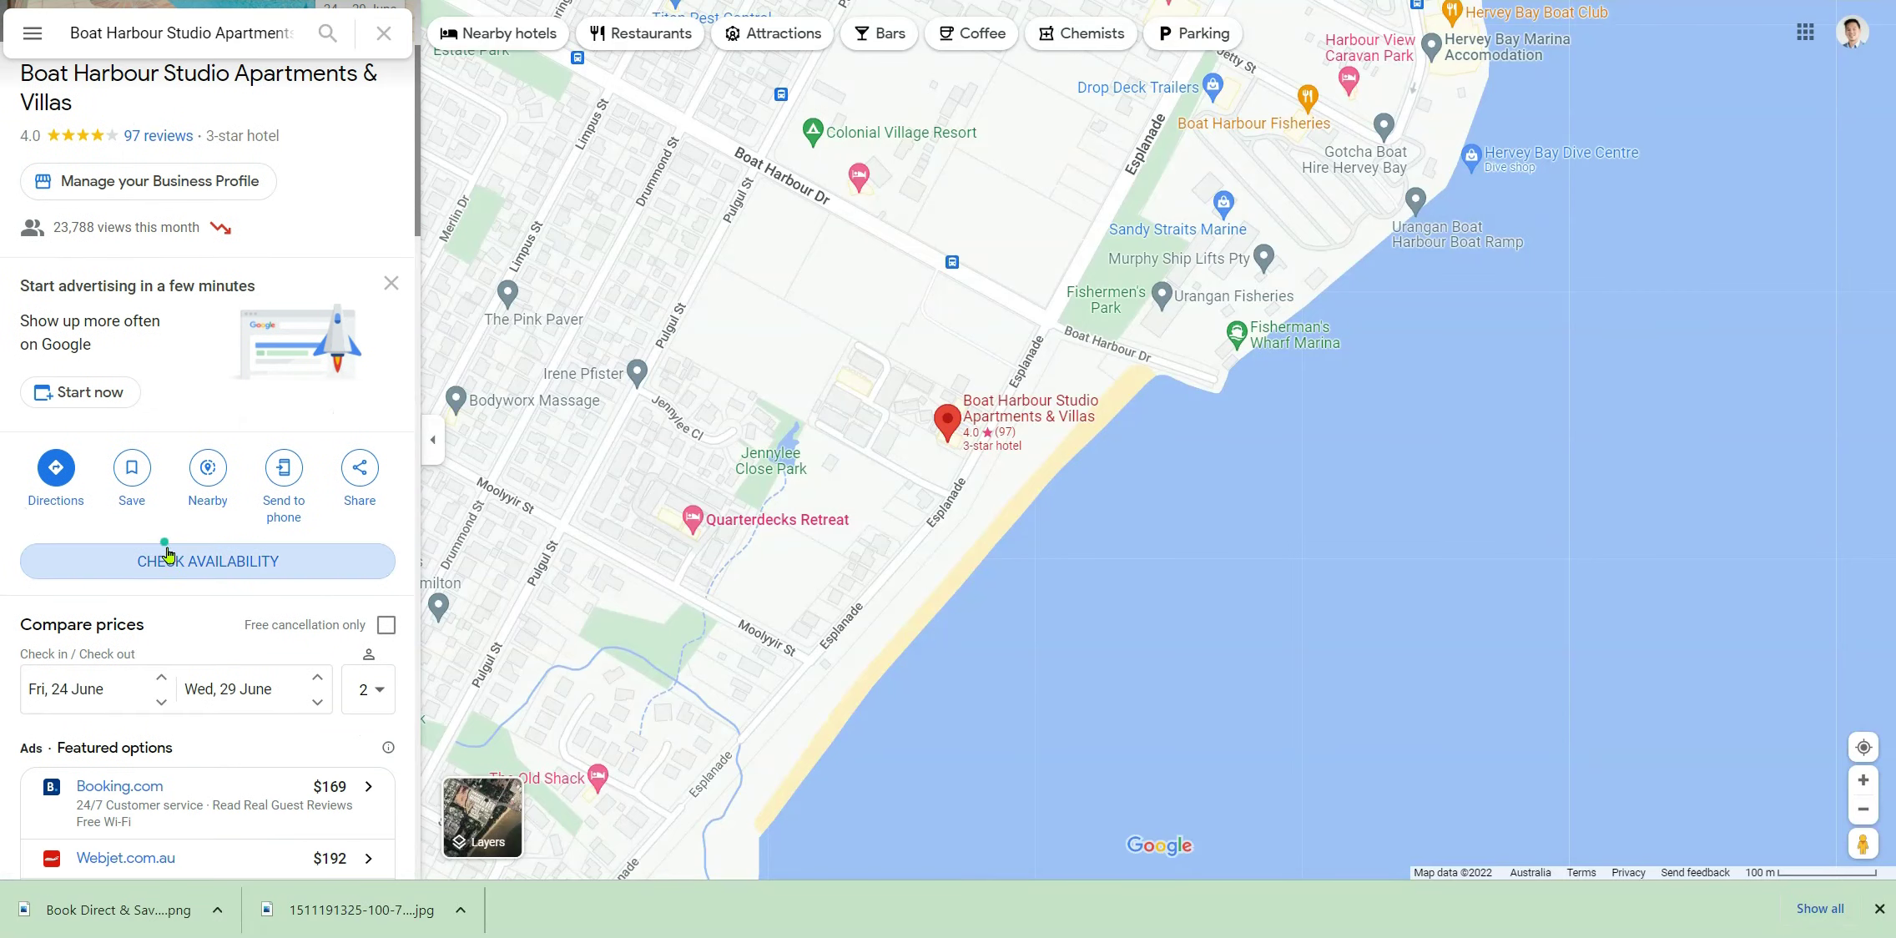
scroll(169, 551, "down", 1)
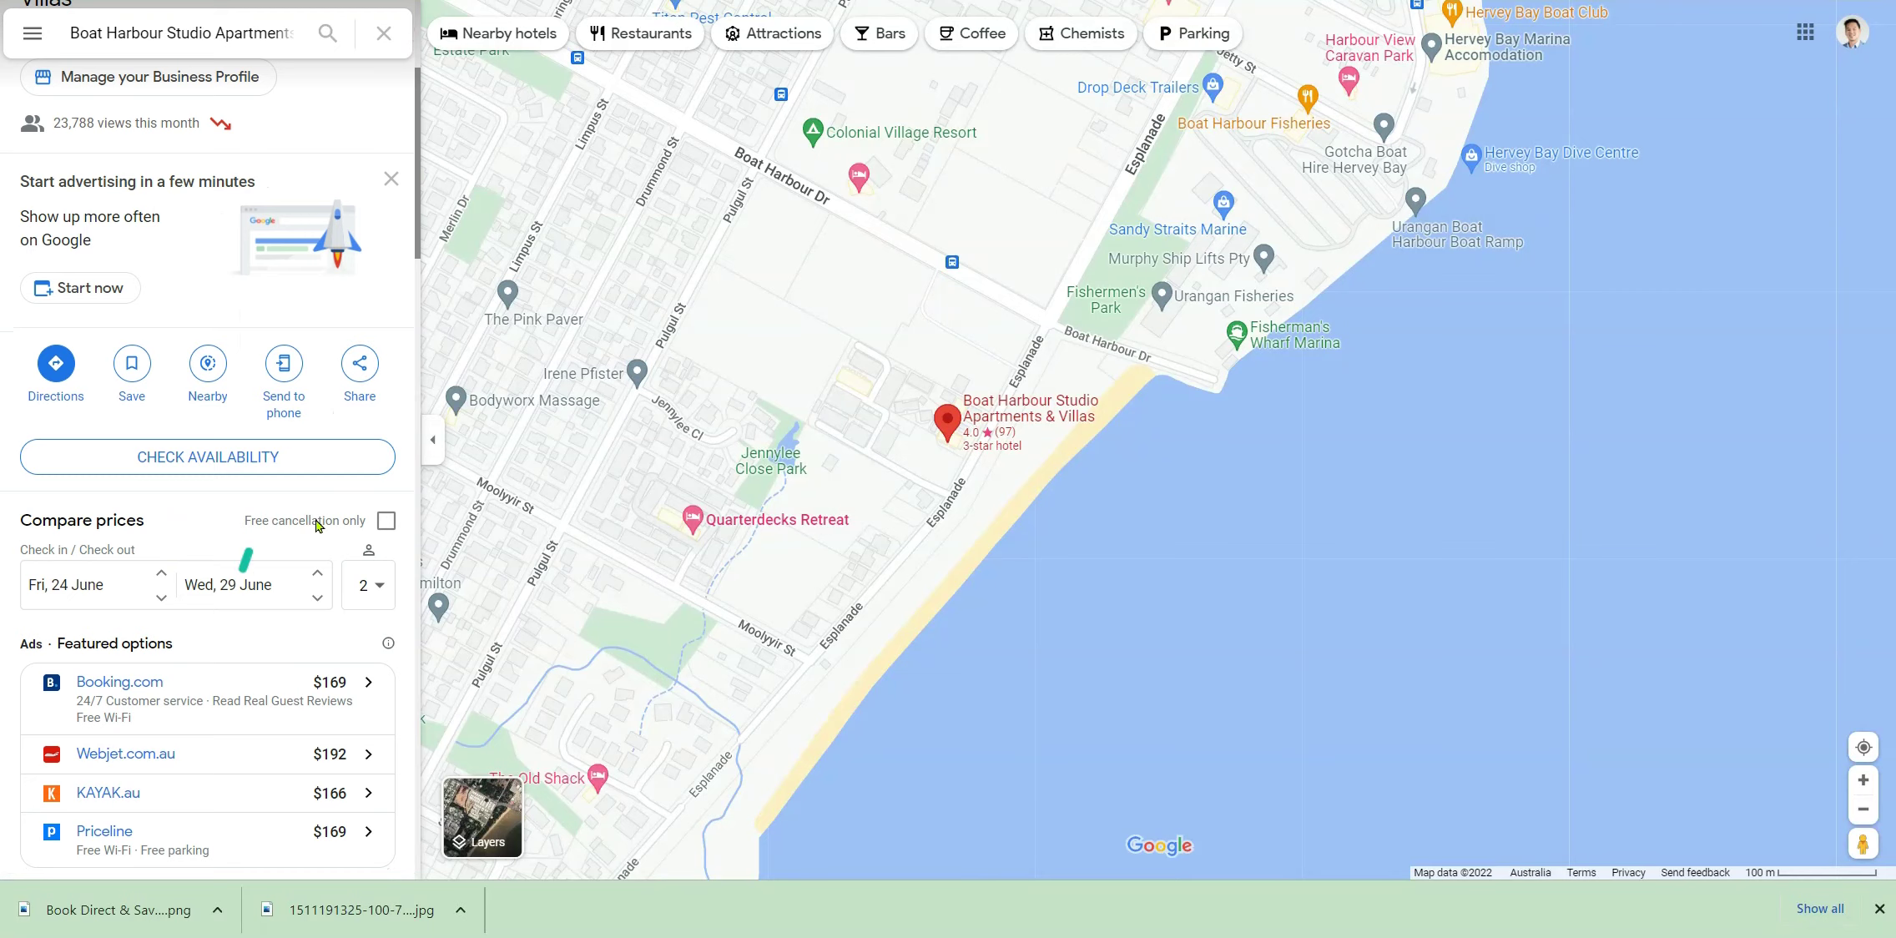
scroll(203, 594, "down", 1)
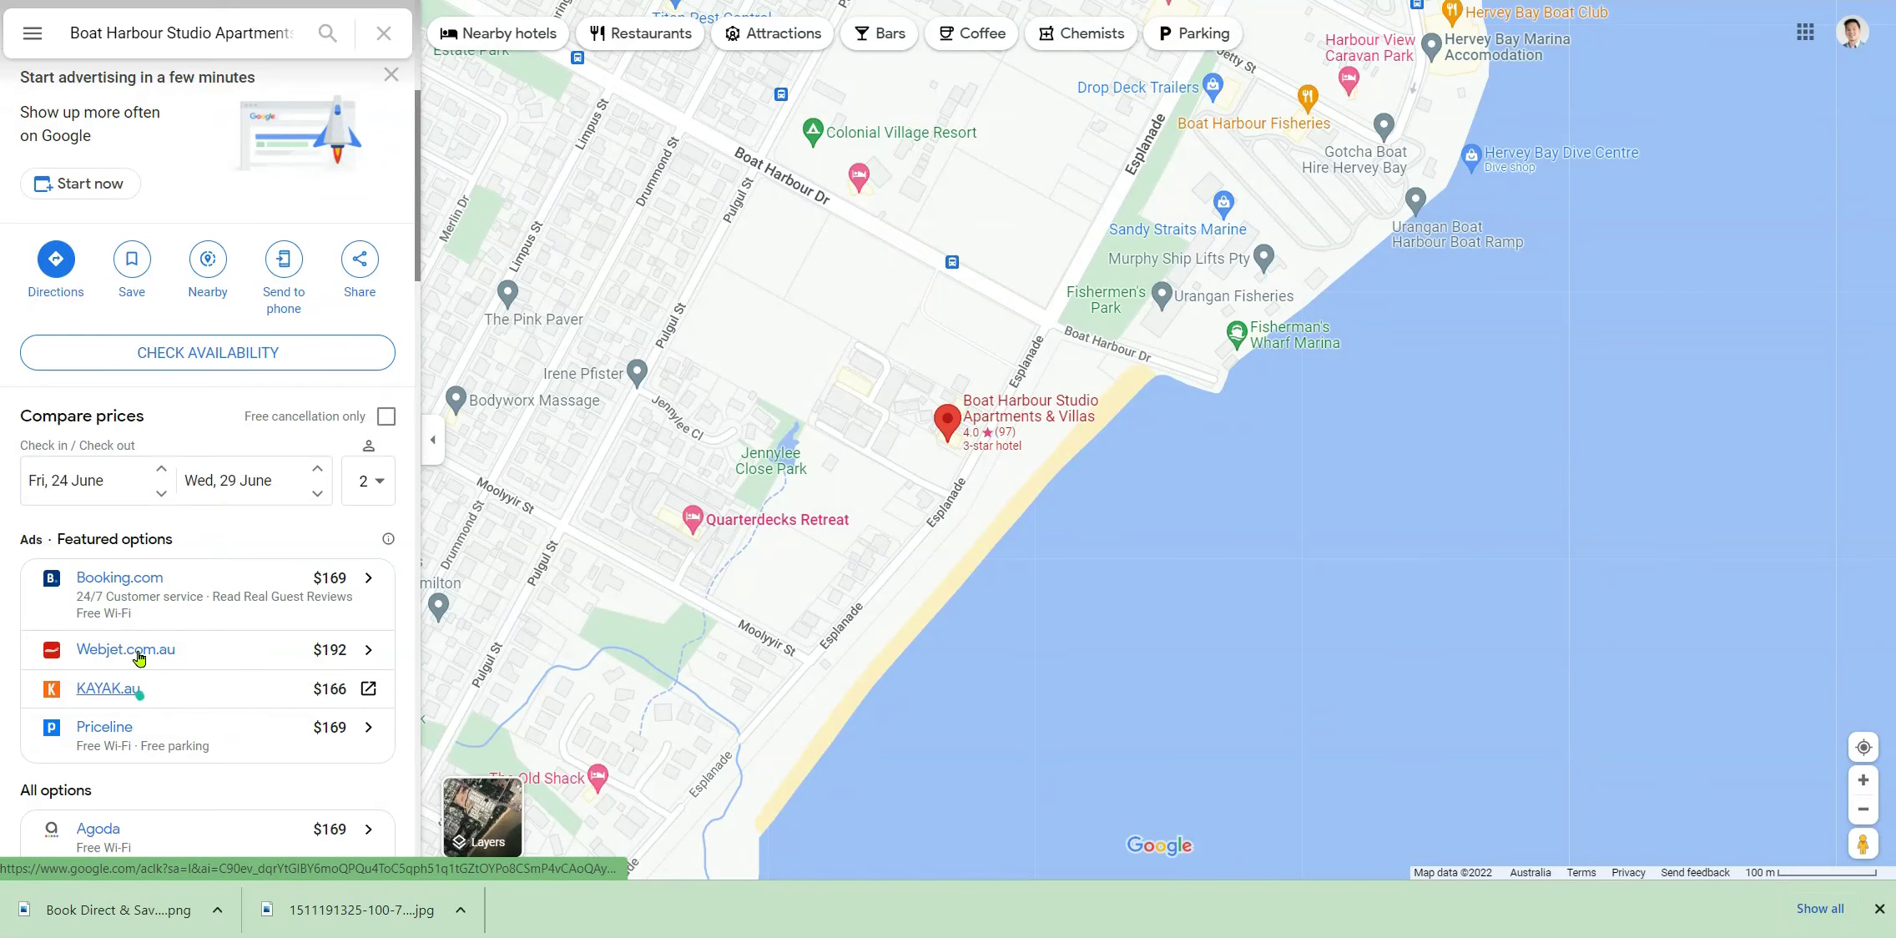
scroll(167, 647, "up", 5)
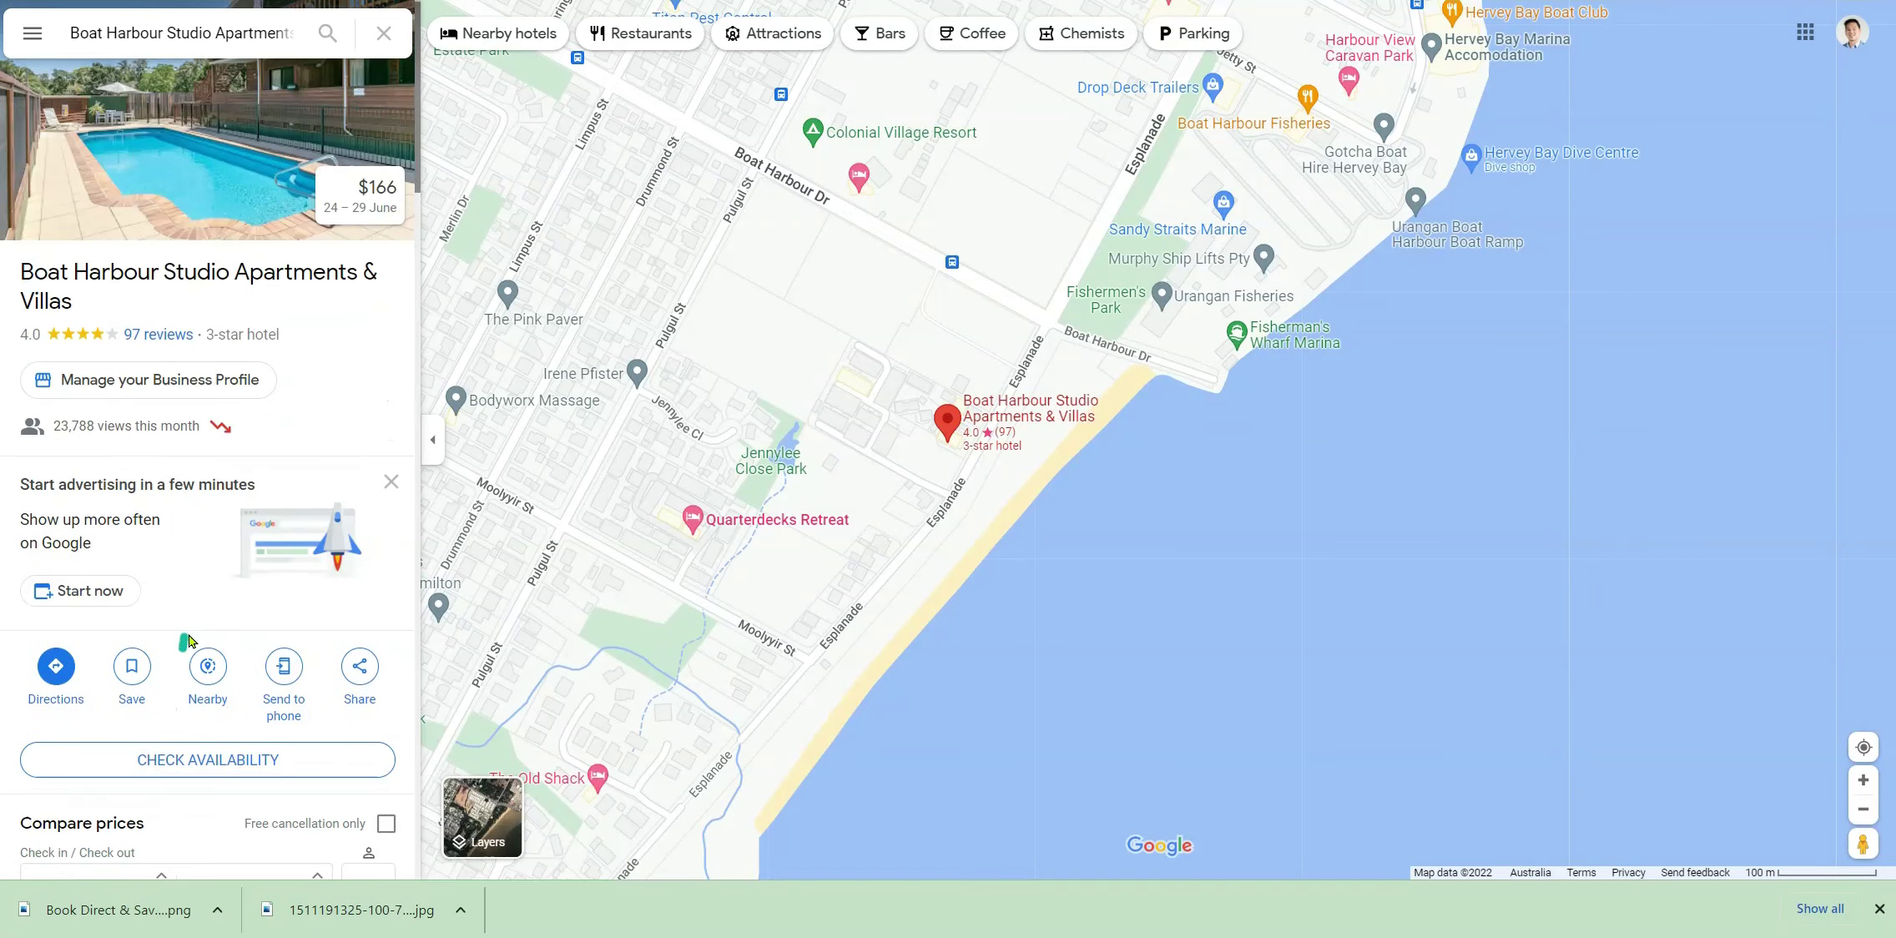
scroll(188, 641, "down", 5)
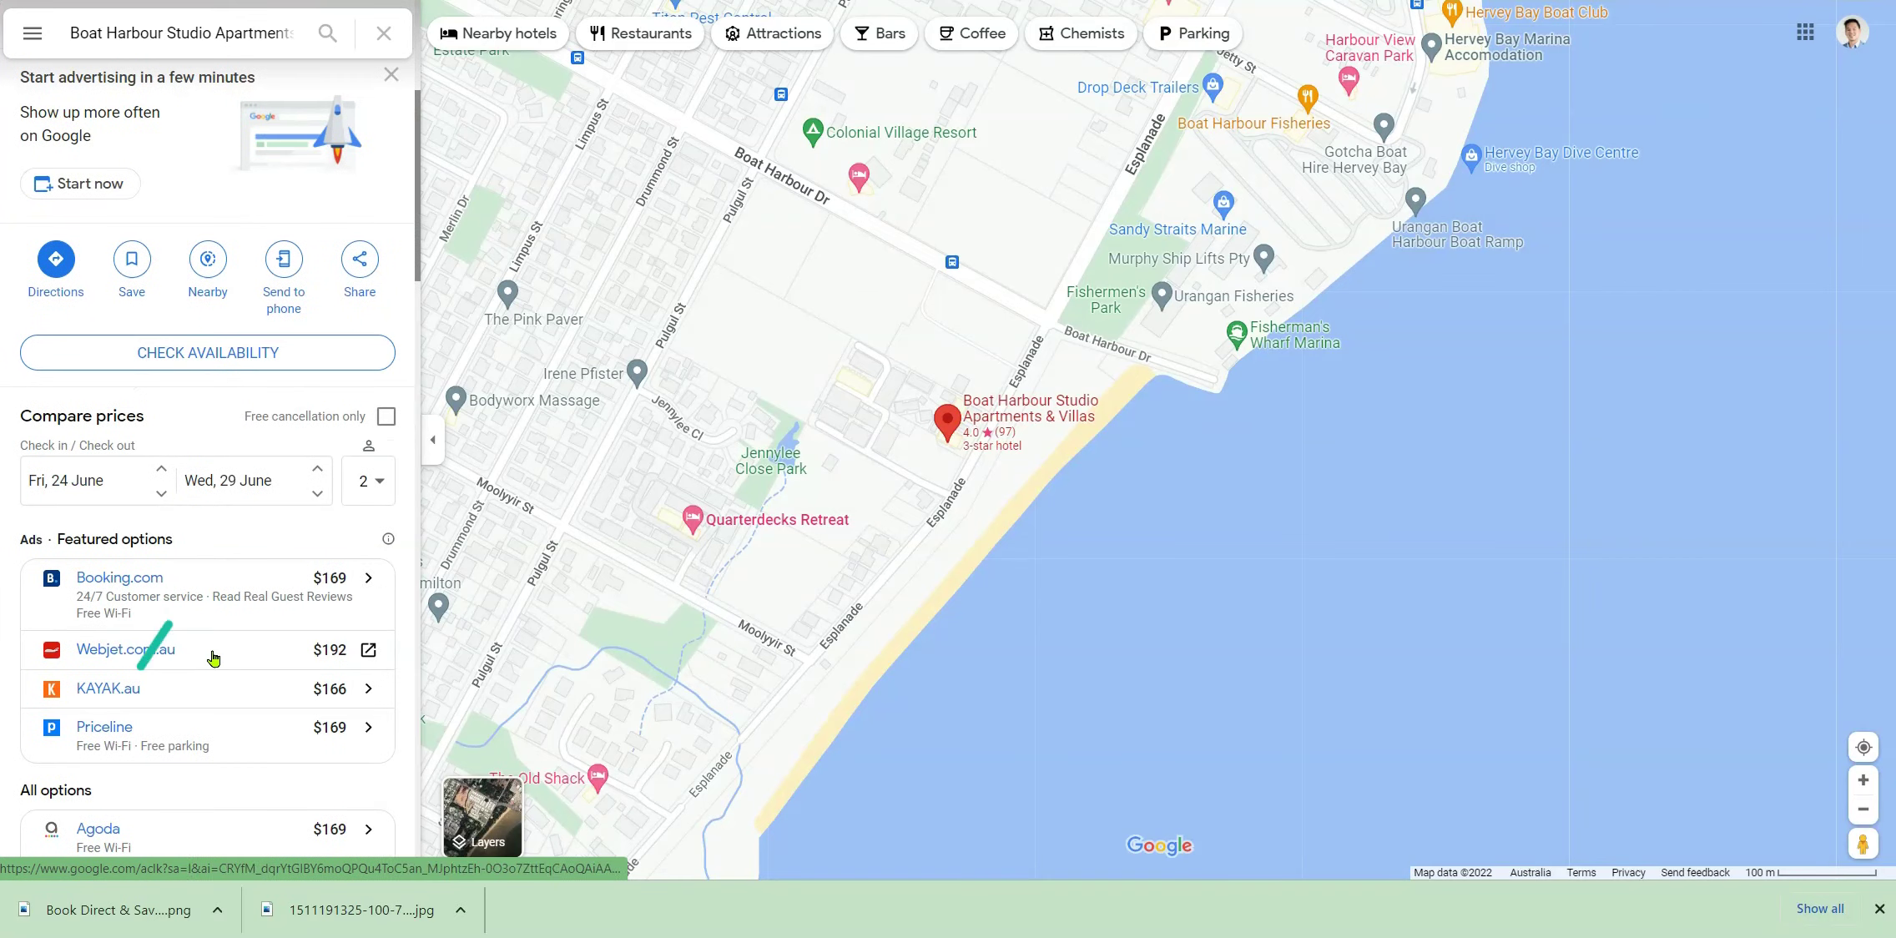
scroll(214, 659, "up", 2)
scroll(214, 658, "down", 4)
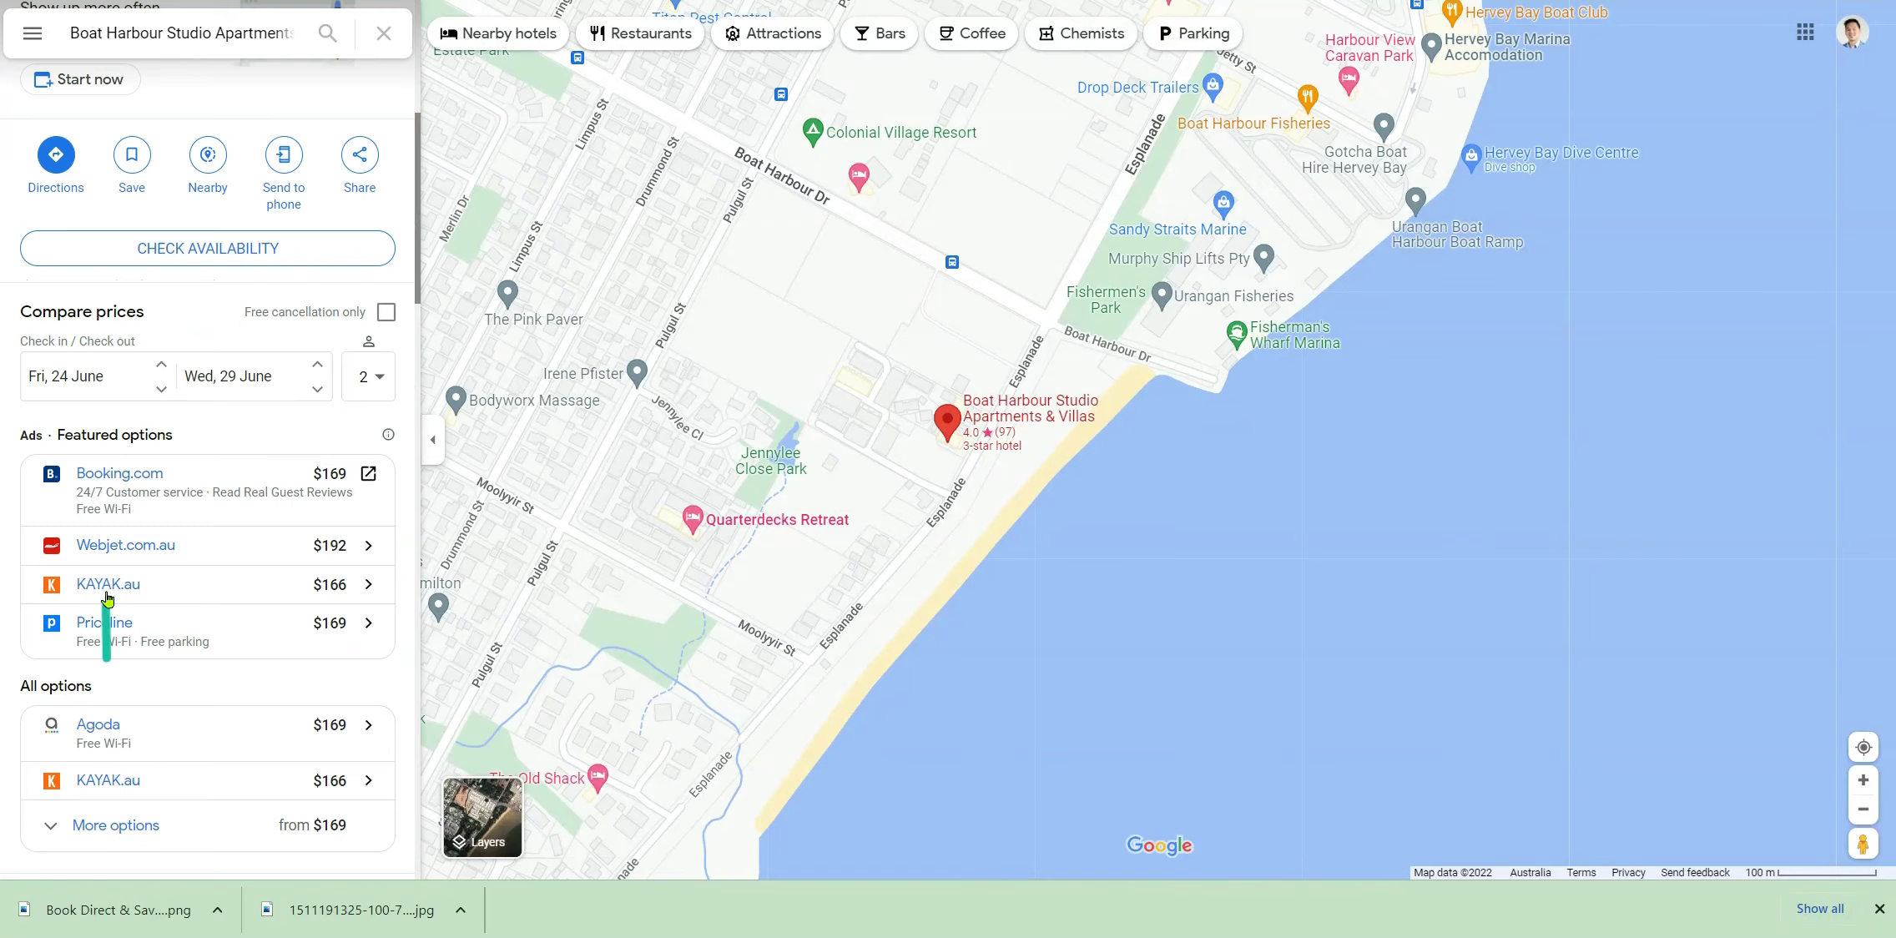
scroll(107, 596, "up", 6)
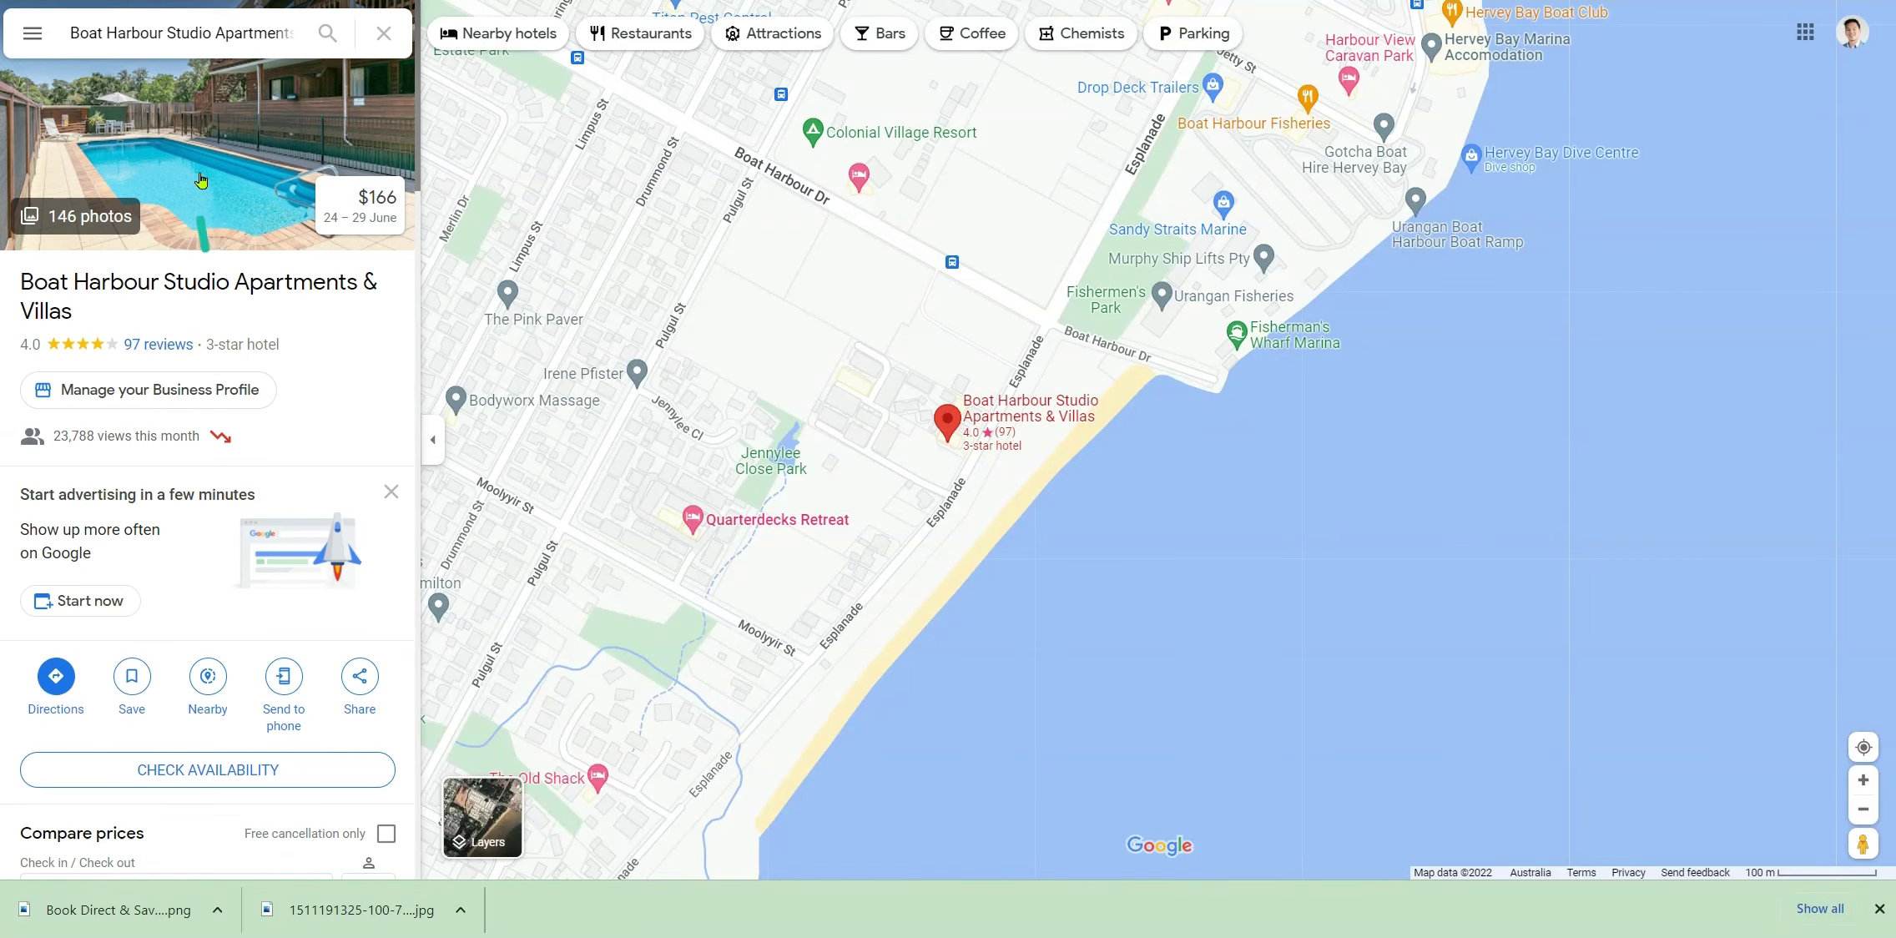